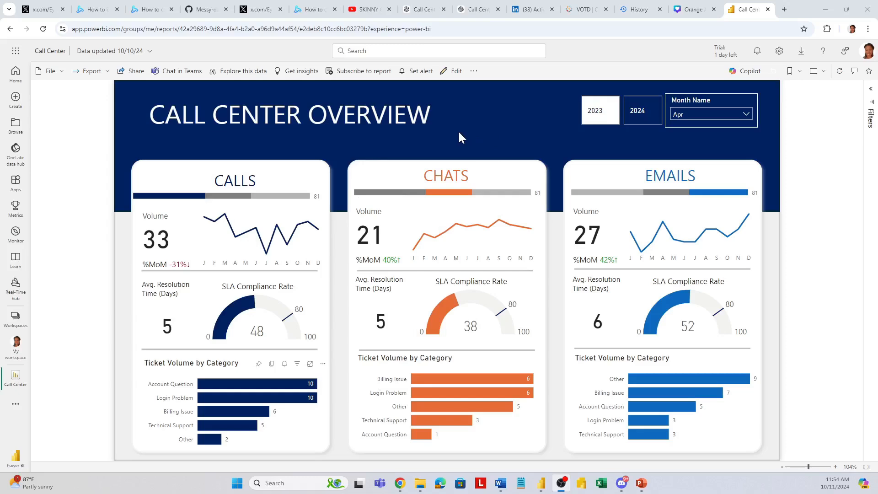
Step: Filter the Call Center report to 2024 and examine the Chats visuals
click(635, 117)
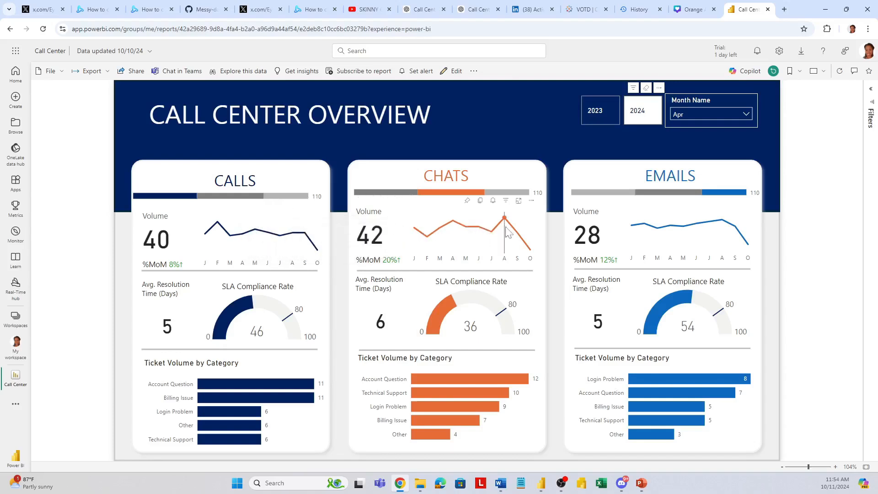
mouse_move(501, 197)
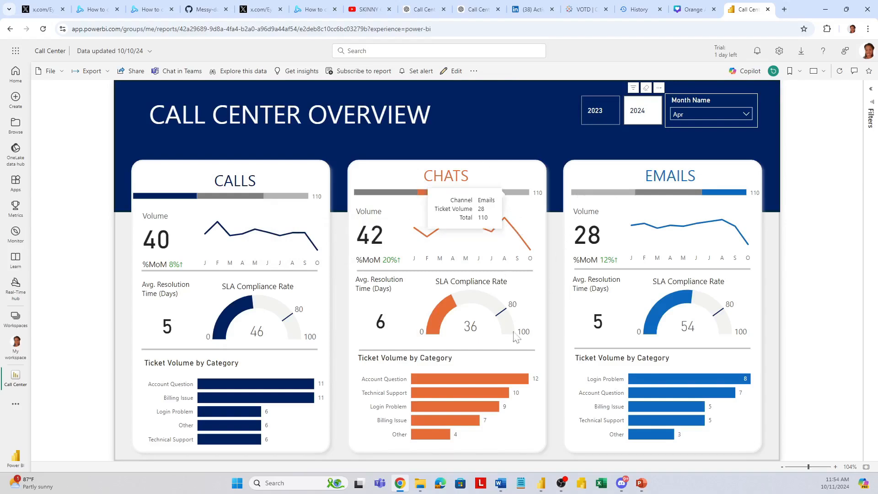
mouse_move(478, 386)
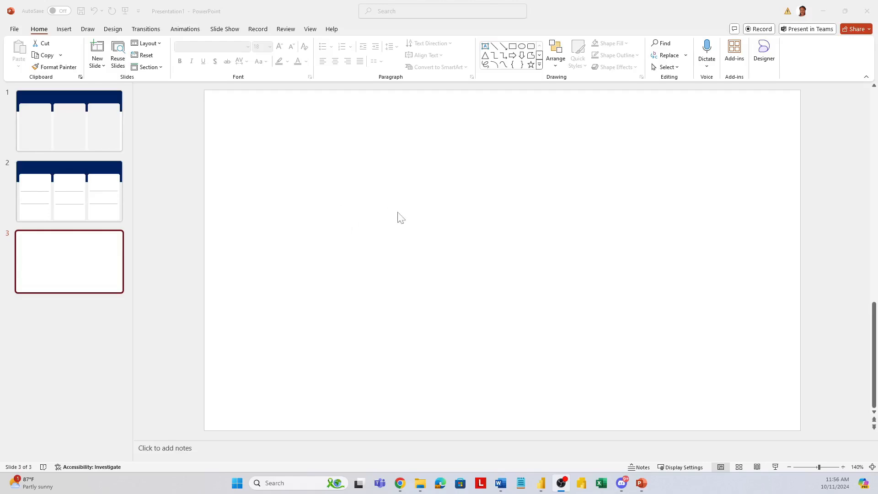
Step: Switch to PowerPoint and draw a rectangle about 5.56" high and 9.72" wide covering the whole of slide 3
click(64, 31)
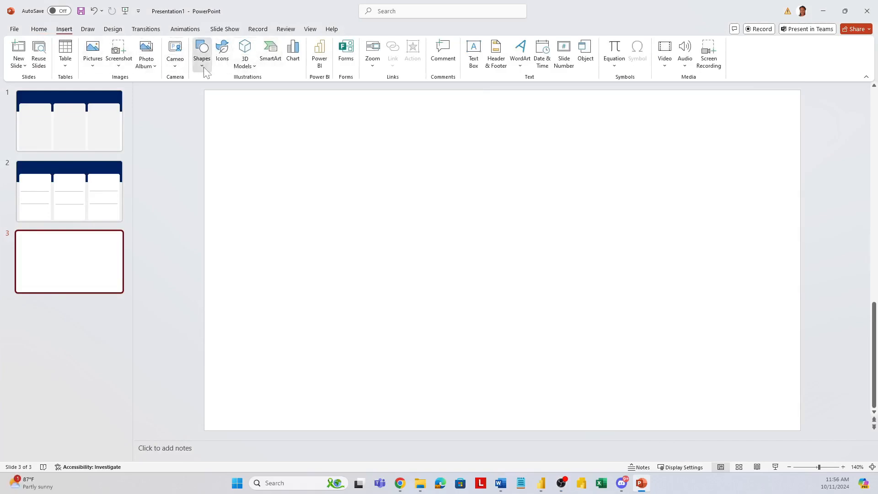
click(201, 53)
click(227, 92)
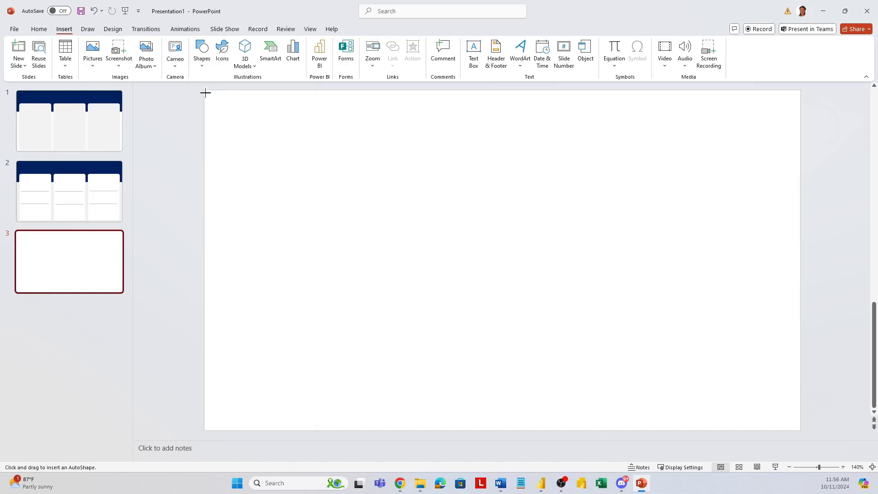
drag(205, 92, 800, 430)
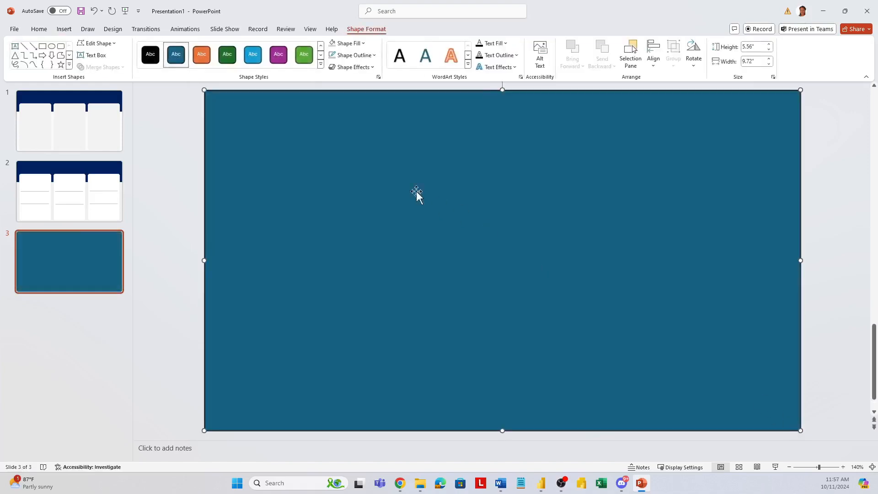
Step: Fill the full-slide rectangle with grey #CCCCCC at 90% transparency and give it a light grey outline
click(363, 44)
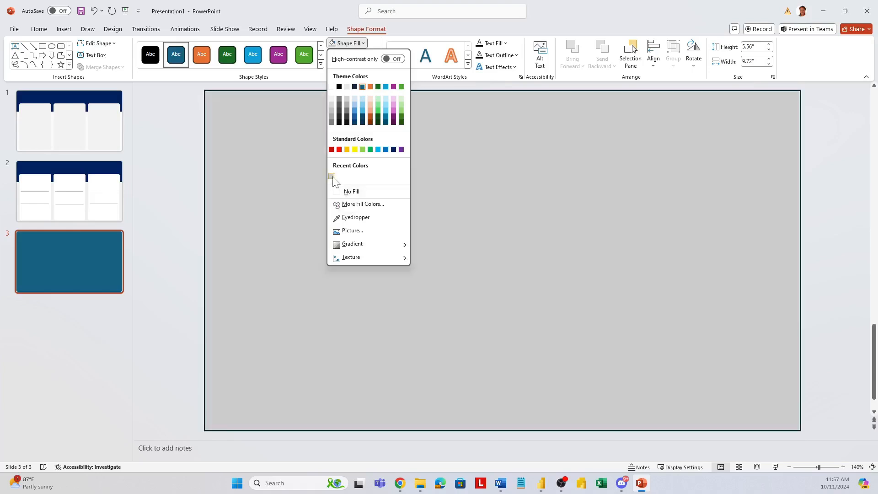
click(332, 176)
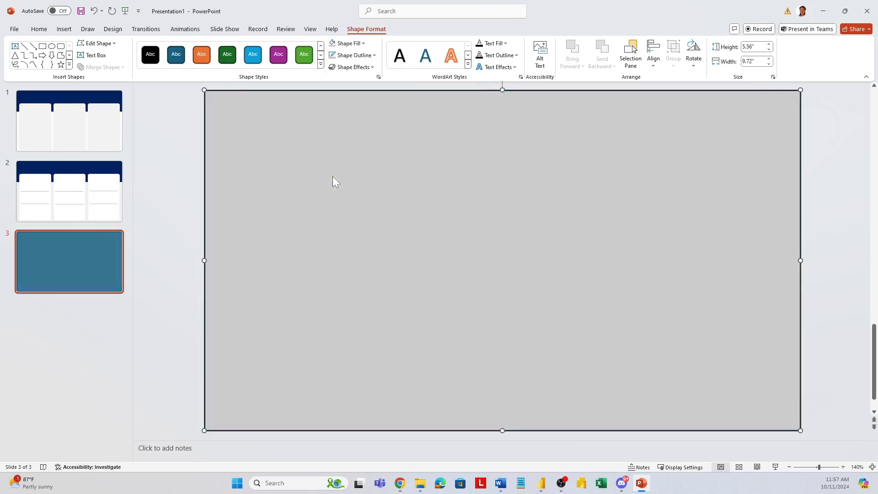
click(362, 44)
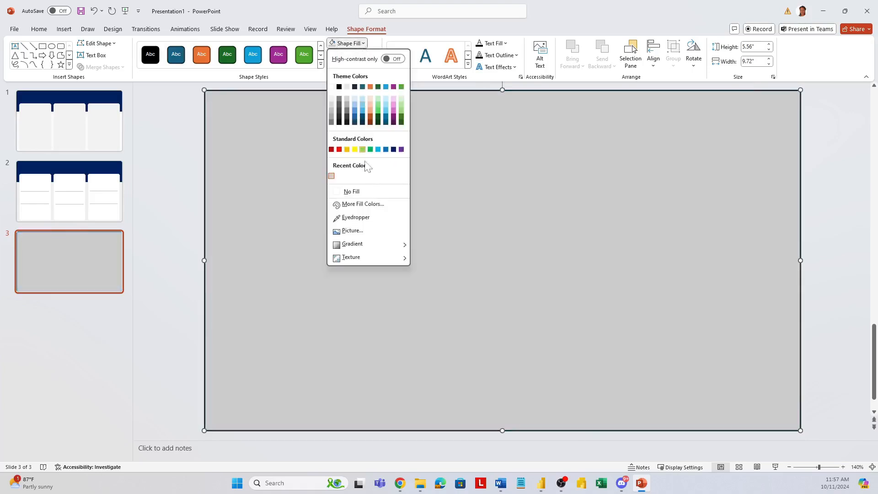
click(373, 208)
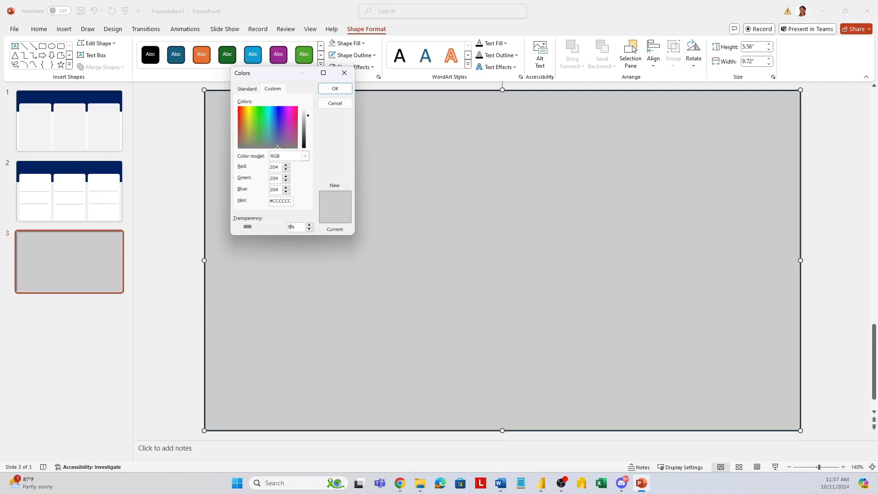
click(333, 88)
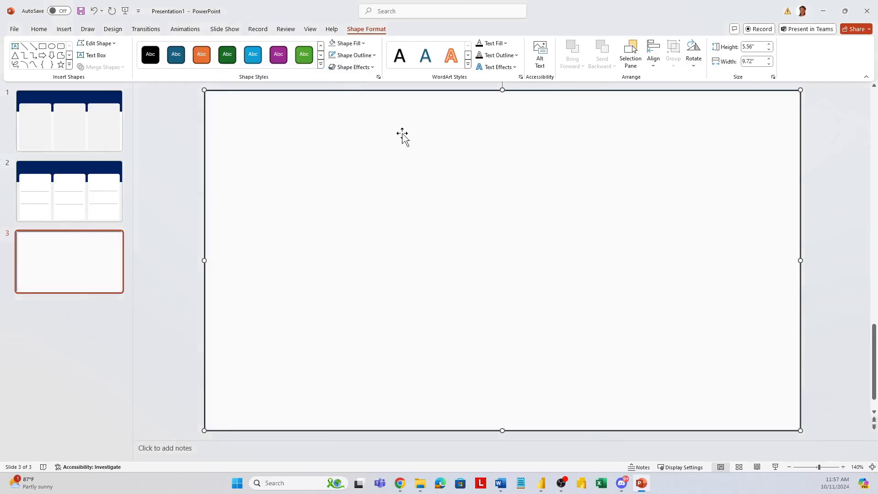
click(372, 55)
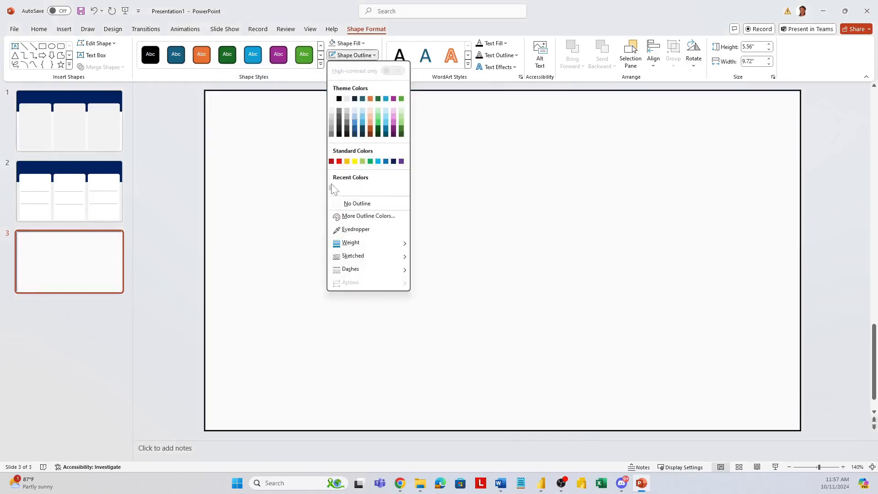
click(331, 119)
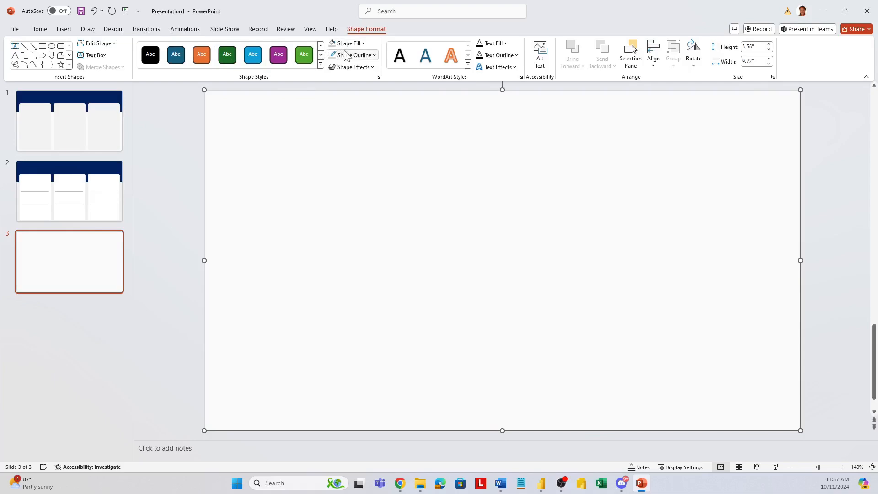
Step: Draw a full-width header rectangle about 1.54" high across the top of the slide and fill it with standard dark blue
click(64, 29)
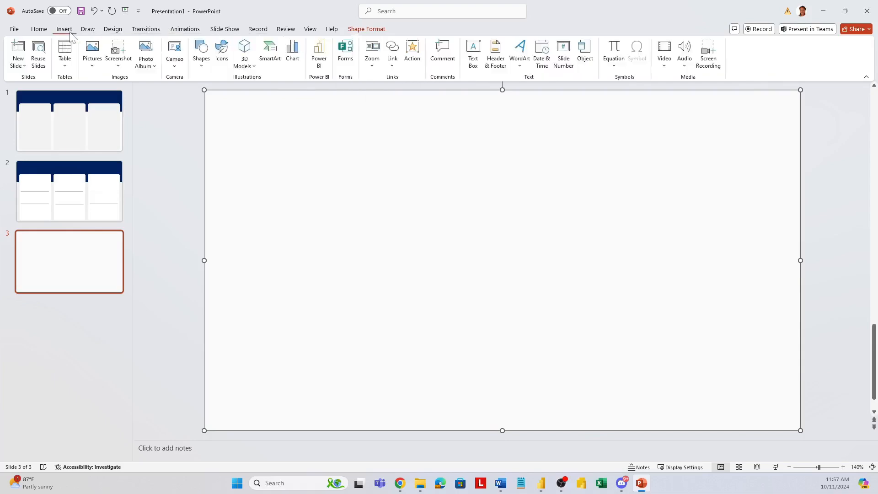
click(204, 63)
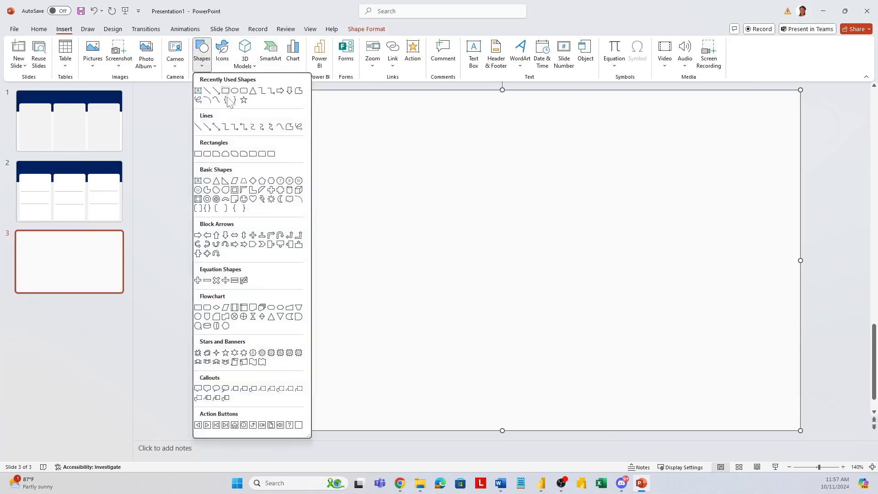
click(224, 91)
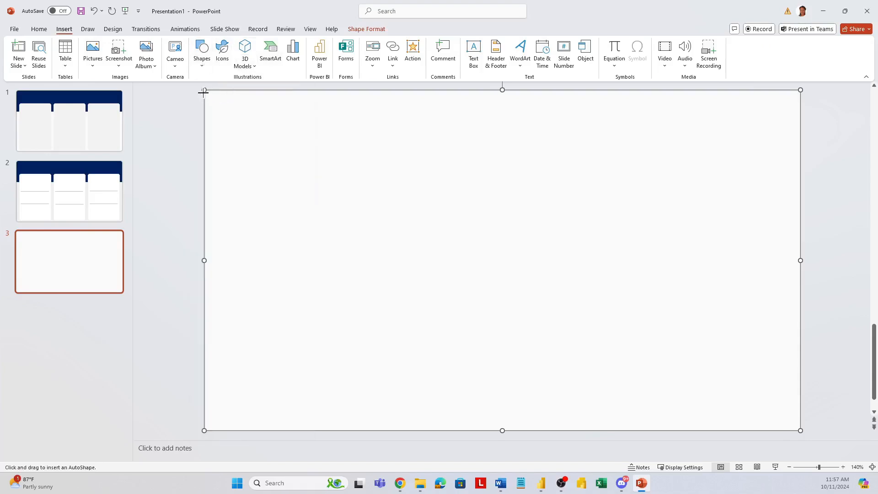
drag(203, 93, 800, 184)
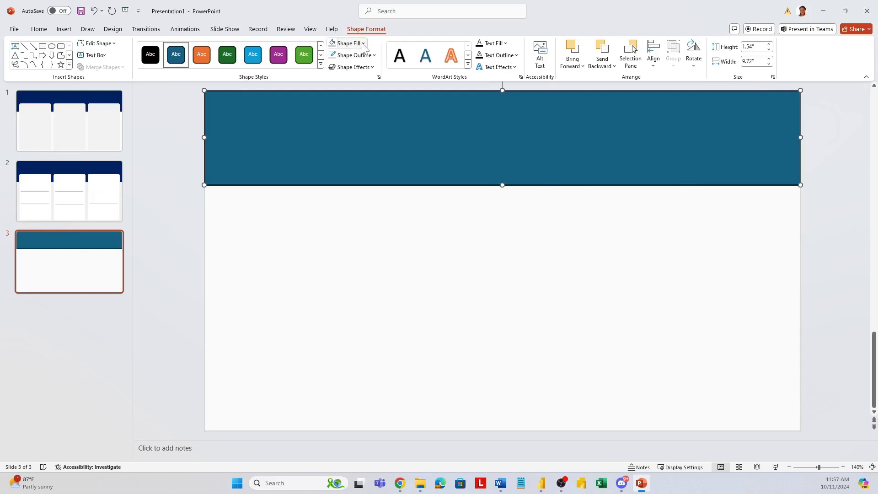
click(363, 44)
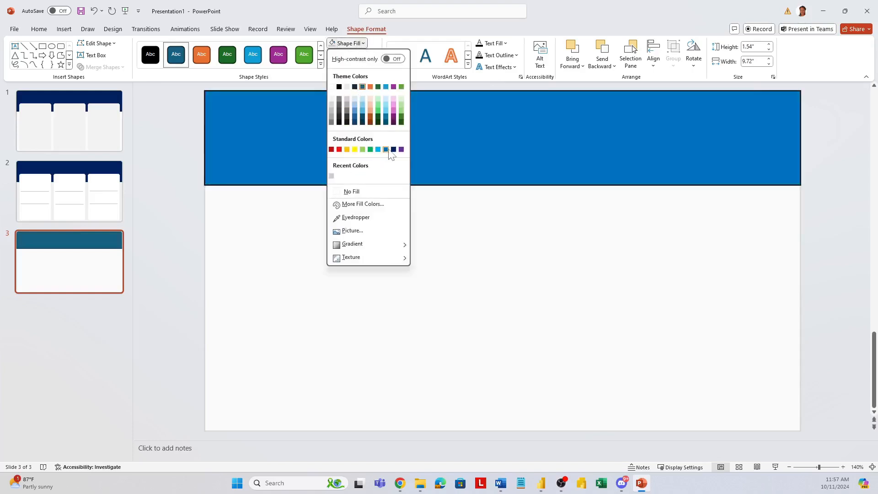
click(393, 150)
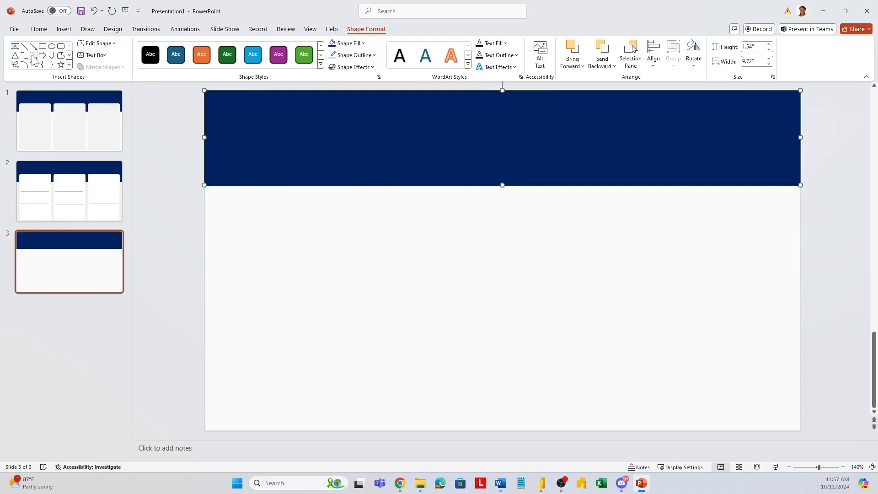
Step: Draw a rounded rectangle about 4.34" high and 2.34" wide overlapping the left part of the header band, and reduce its corner rounding
click(61, 46)
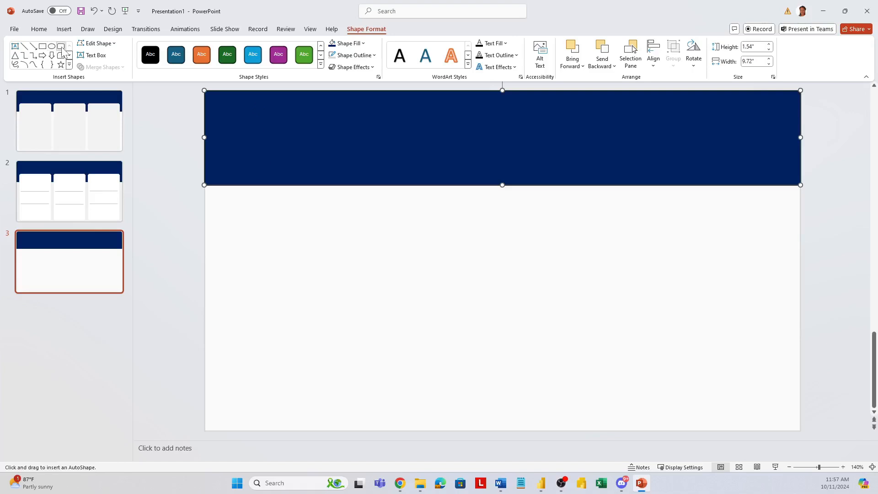
drag(237, 159, 380, 425)
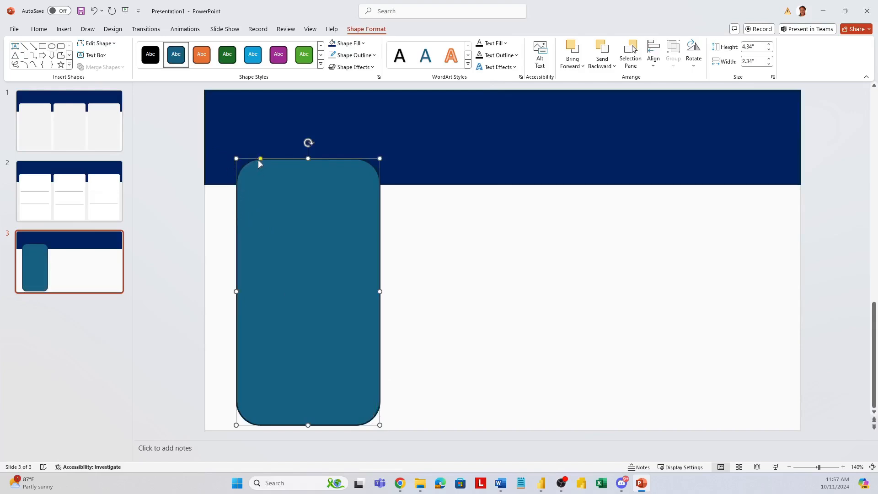
drag(261, 160, 244, 160)
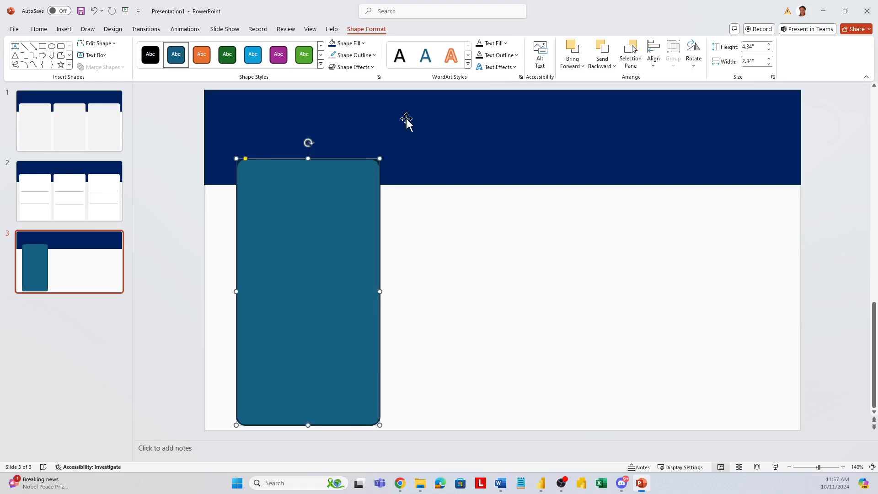
Step: Set the rounded rectangle's width to 2.89"
click(752, 62)
text(2.89)
key(Return)
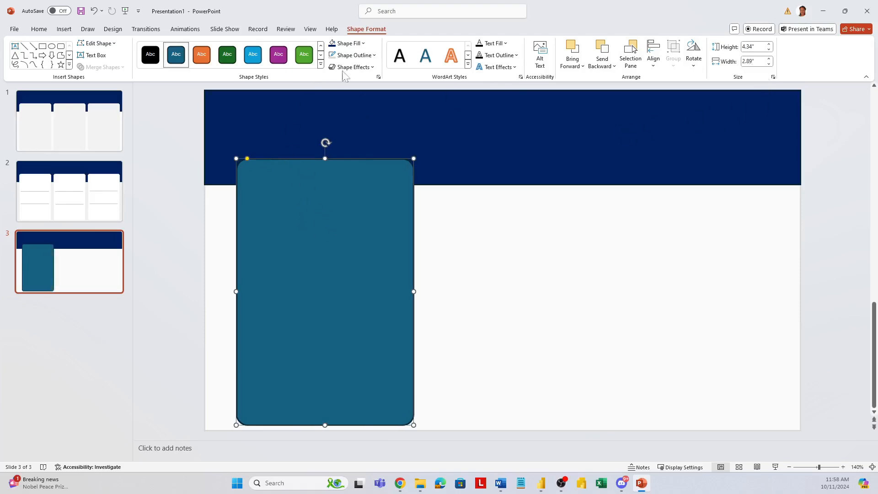
Step: Fill the rounded rectangle with white and give it a very light grey outline
click(364, 43)
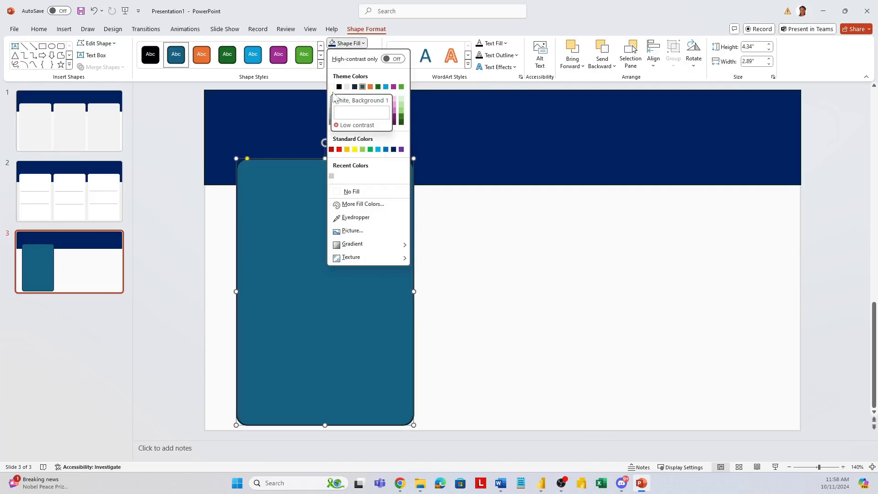
click(331, 87)
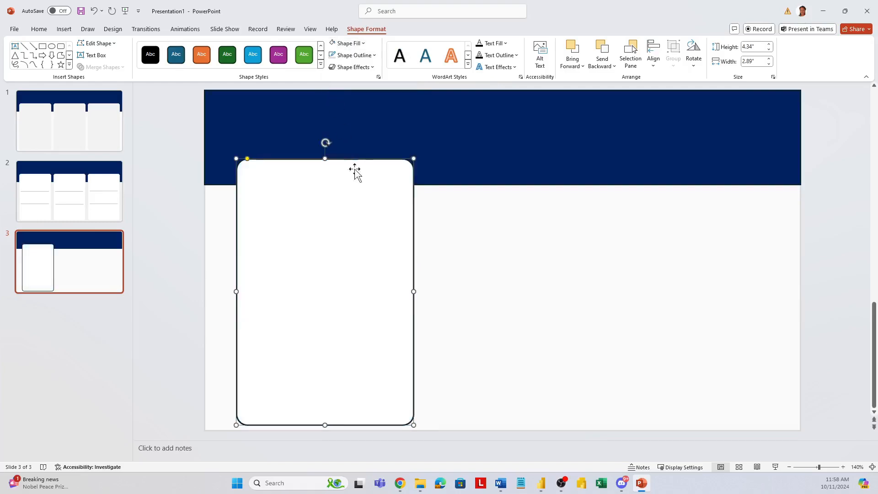
click(374, 55)
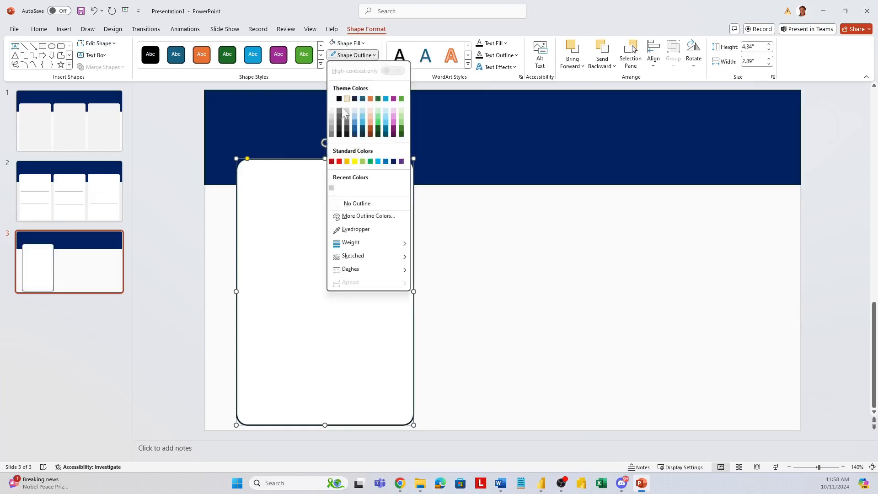
click(331, 110)
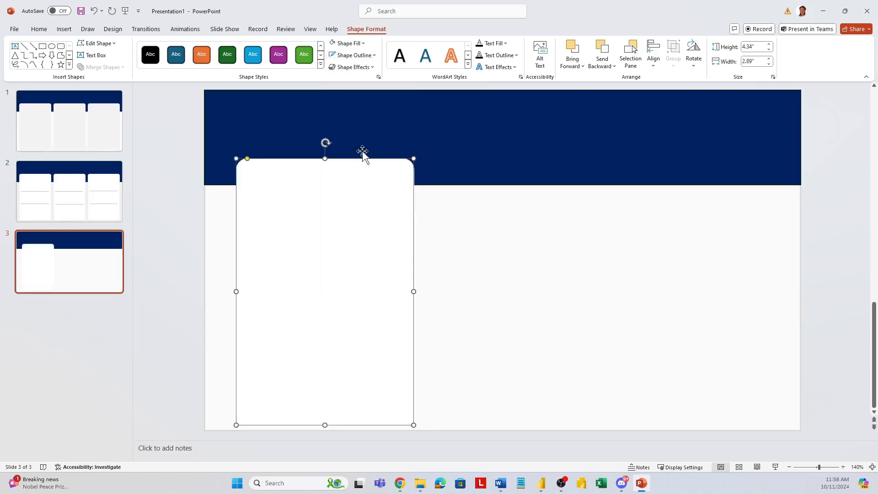
Step: Apply an outer shadow offset downward to the white rounded rectangle
click(373, 68)
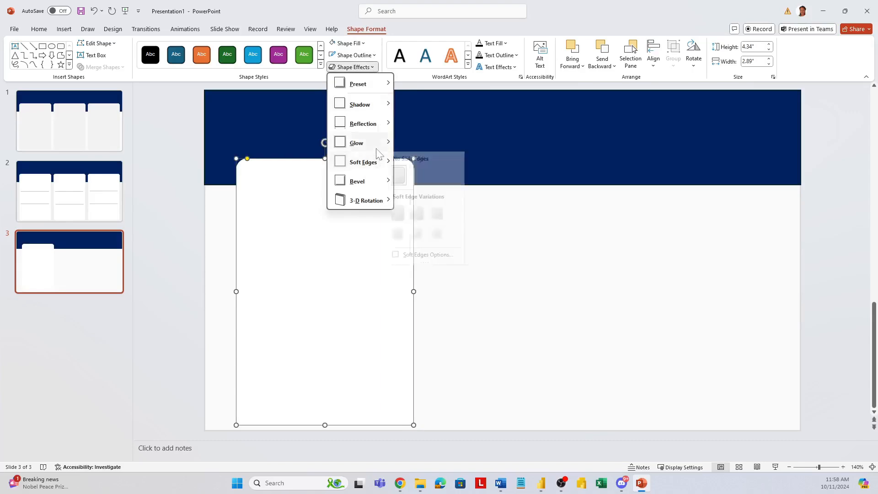
mouse_move(366, 104)
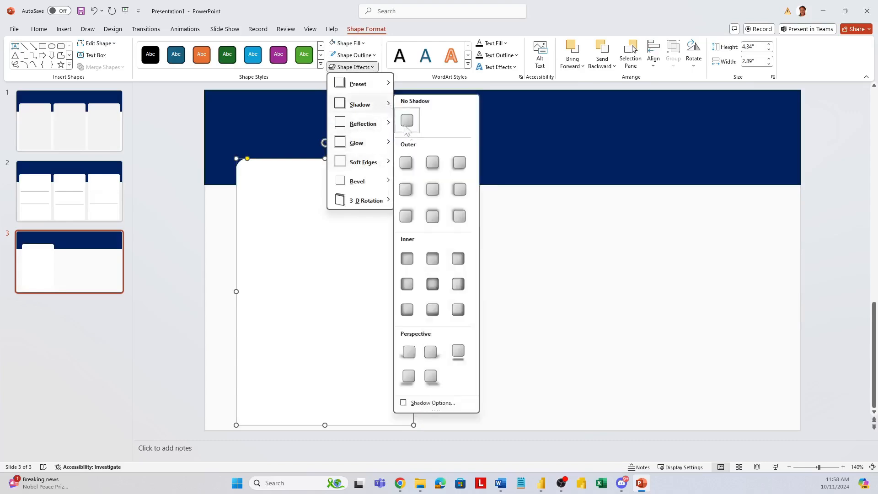
click(428, 169)
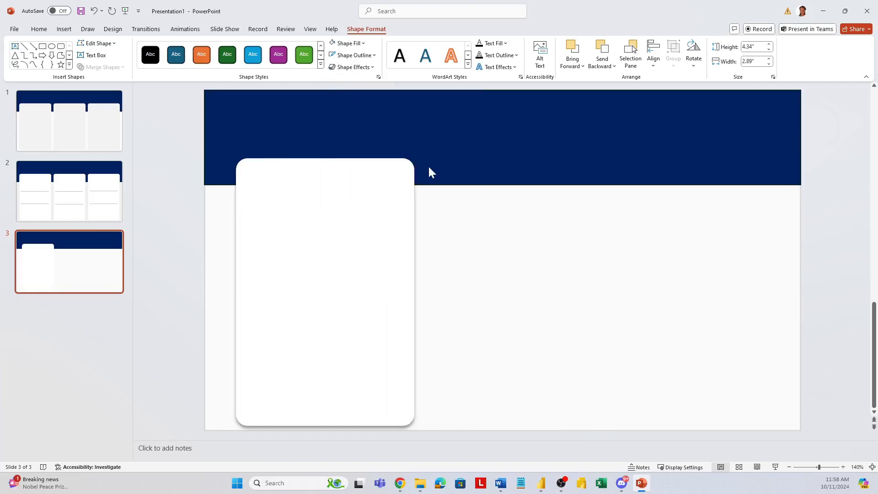
click(374, 55)
click(361, 43)
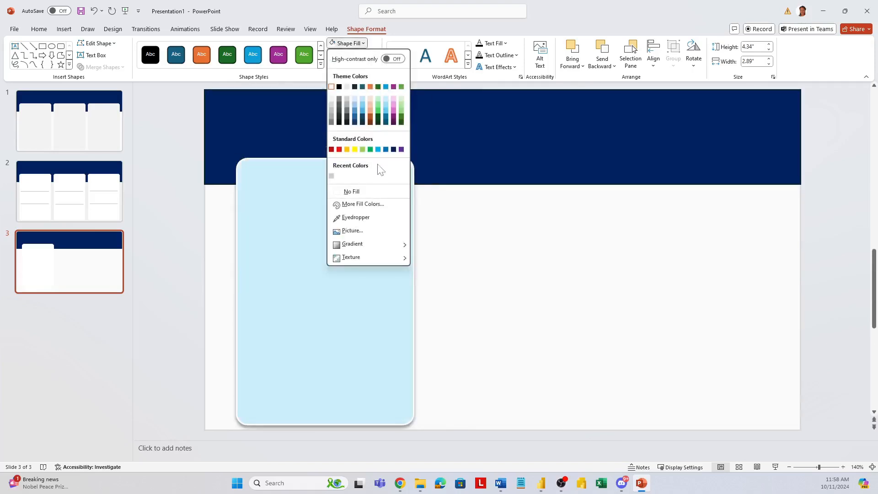
click(315, 73)
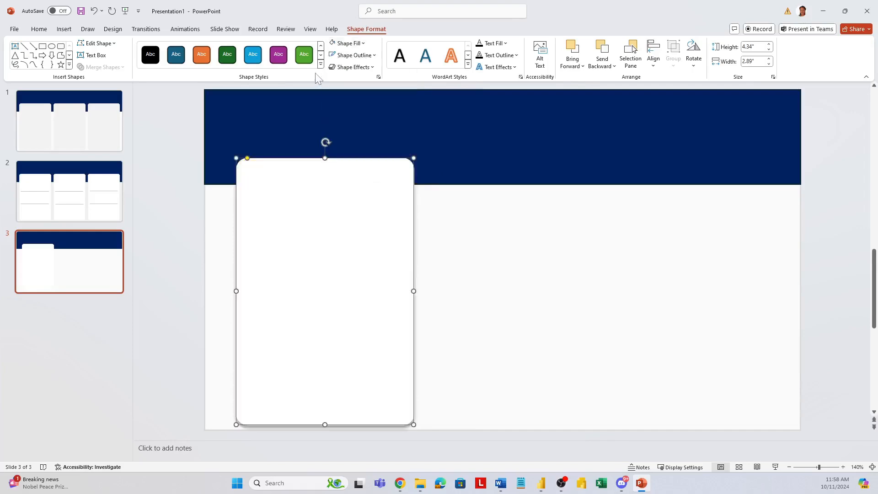
Step: Open the detailed shadow options for the white rounded rectangle
click(352, 67)
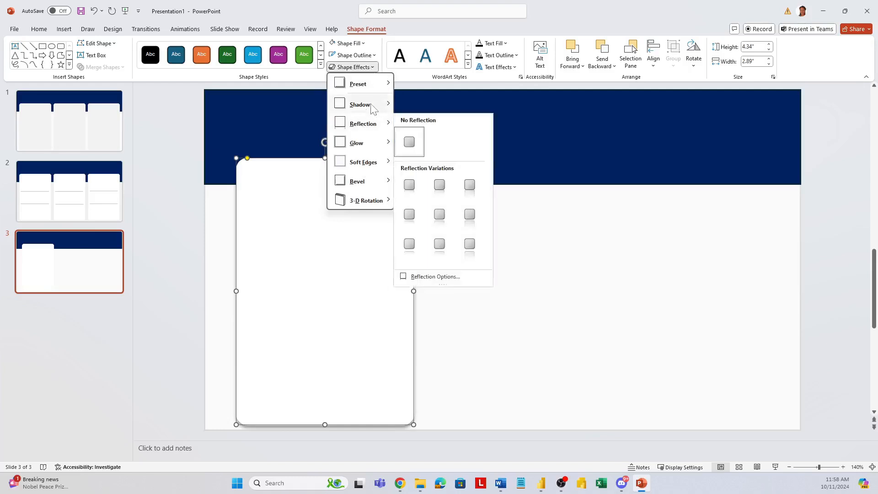
mouse_move(374, 108)
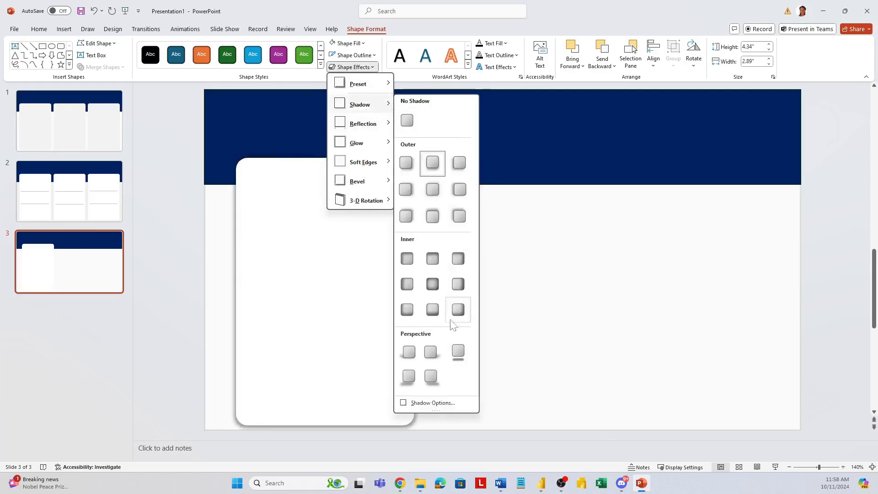
click(448, 404)
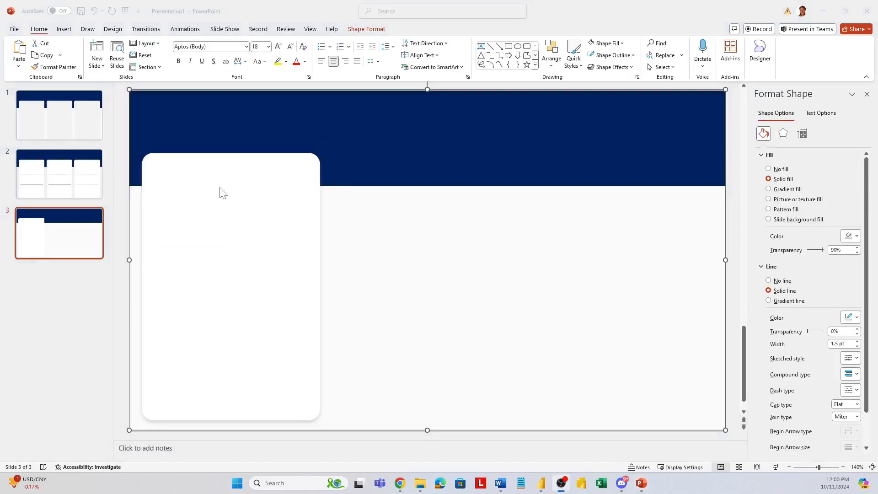
Step: Draw a horizontal line about 2.63" wide across the upper part of the white card and give it a light grey outline
click(63, 32)
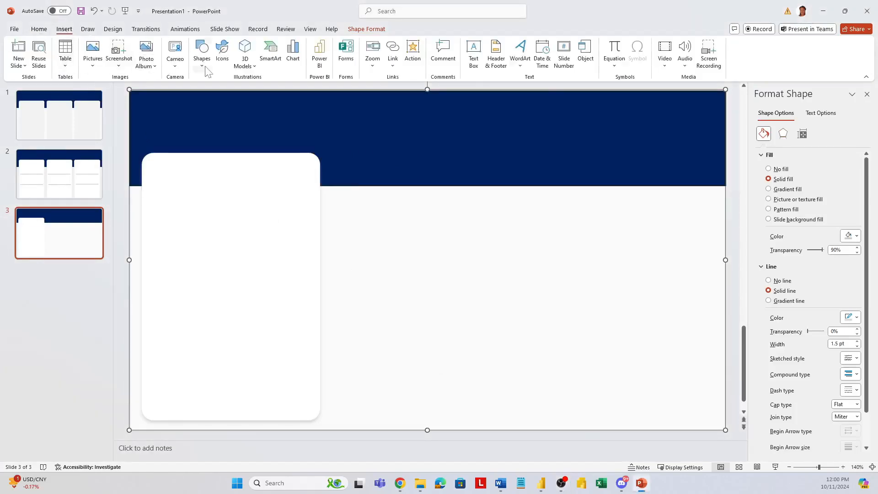
click(204, 69)
click(209, 98)
mouse_move(147, 215)
mouse_down()
mouse_move(299, 216)
mouse_move(250, 229)
mouse_up()
drag(302, 229, 310, 233)
click(353, 55)
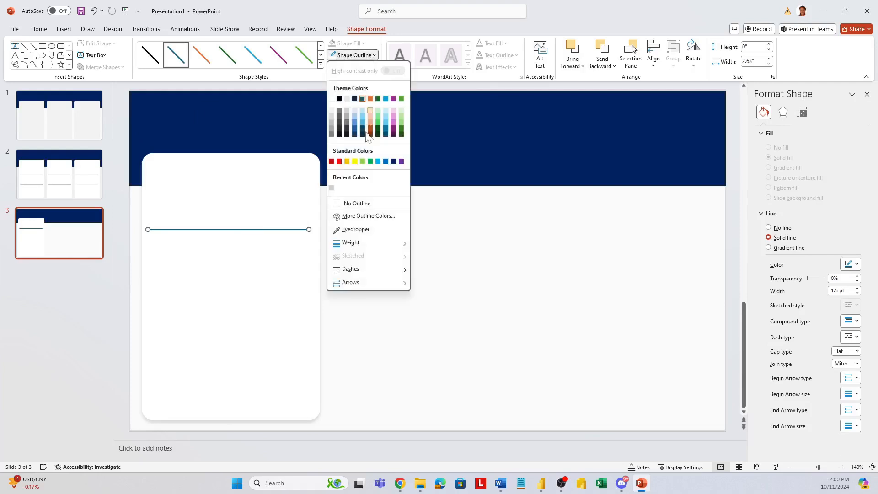
click(332, 188)
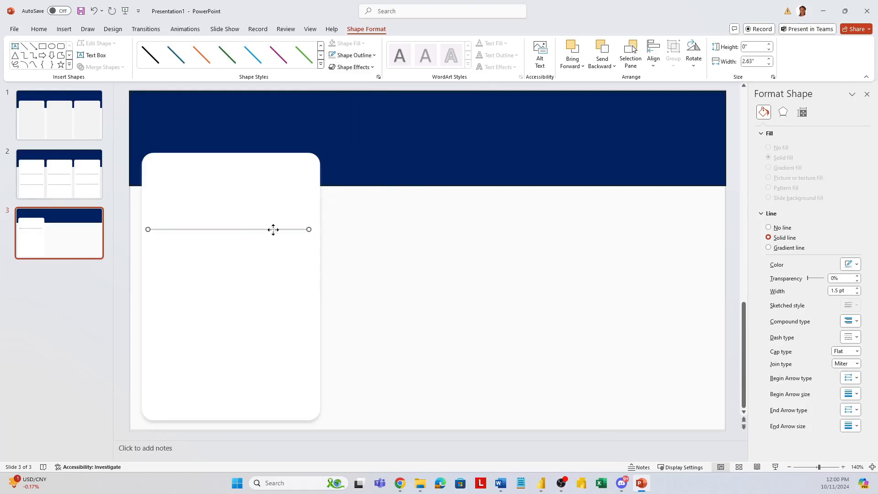
Step: Duplicate the grey line into the lower part of the card and shift the upper line slightly downward
drag(273, 229, 274, 320)
click(263, 229)
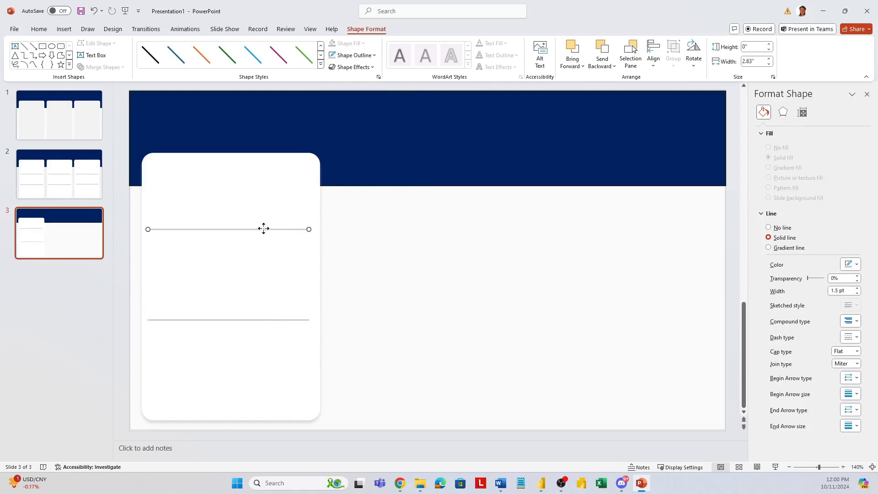
drag(262, 229, 263, 231)
Step: Group the two grey divider lines with the white rounded card
ctrl+click(285, 320)
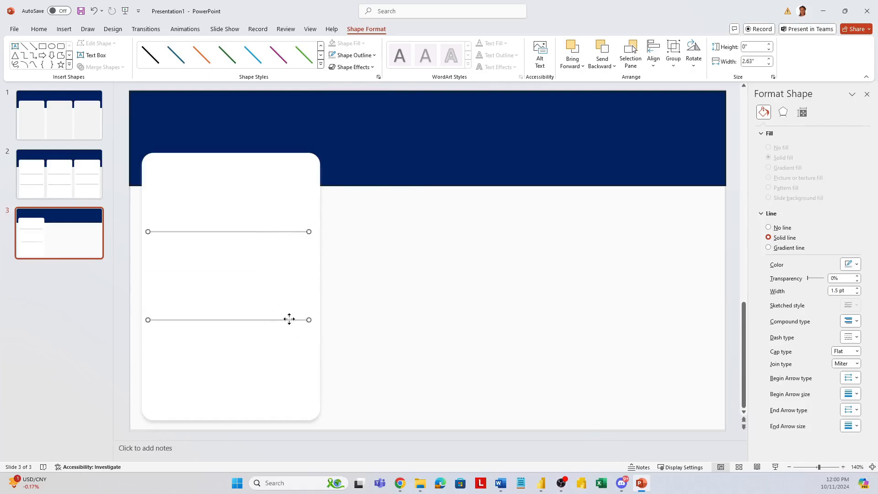
ctrl+click(315, 257)
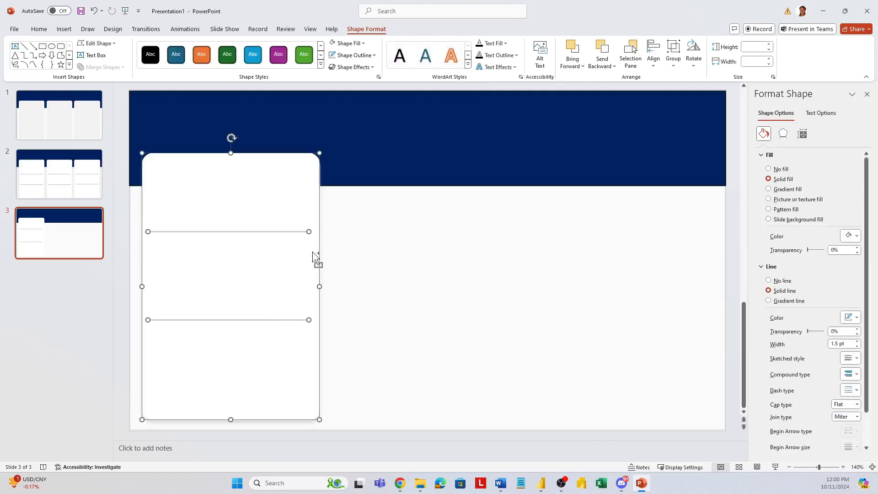
click(673, 68)
click(683, 89)
Step: Place two copies of the card group in a row beside the original, in the slide's middle and right columns
drag(259, 222, 450, 208)
key(ctrl+v)
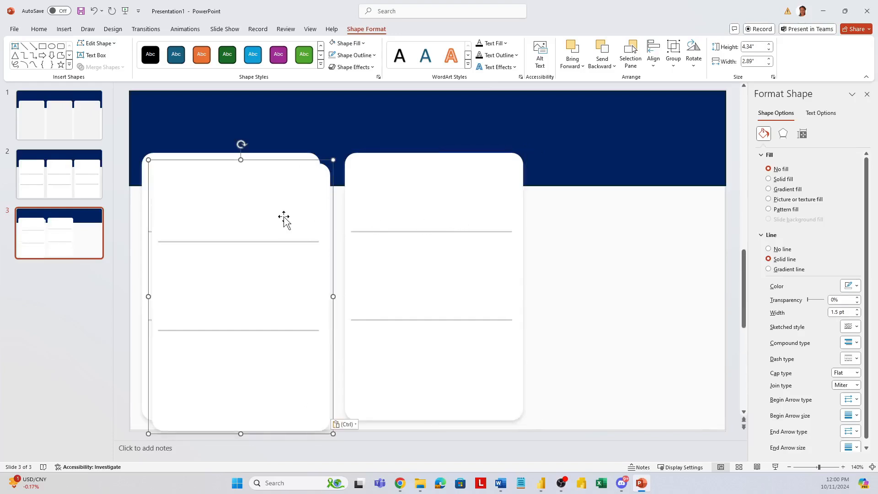
drag(284, 220, 670, 209)
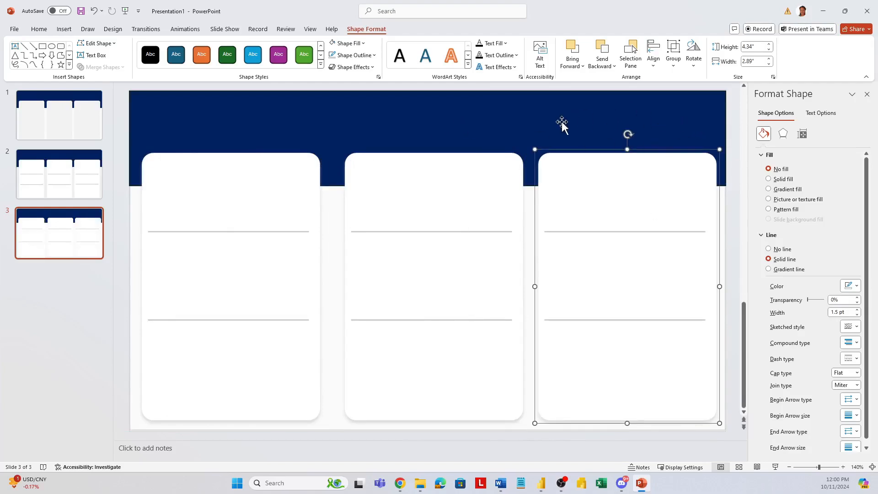
Step: Group all the shapes on the slide into a single object
key(ctrl+a)
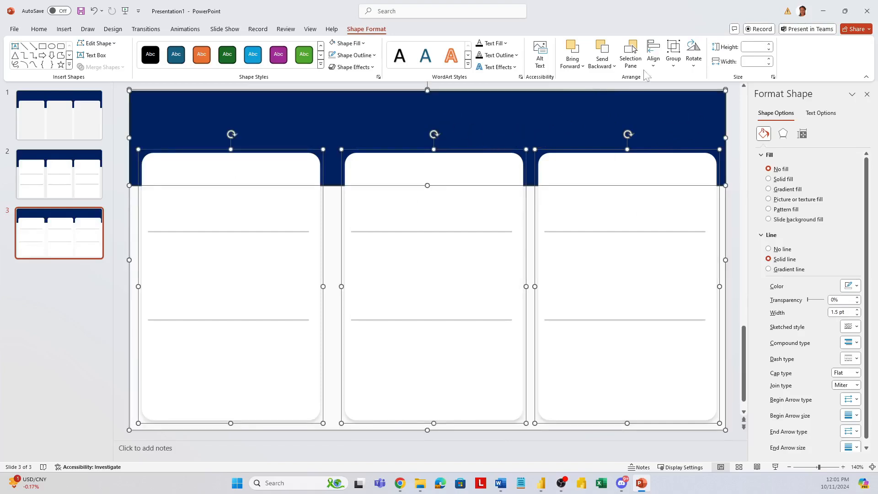
click(673, 62)
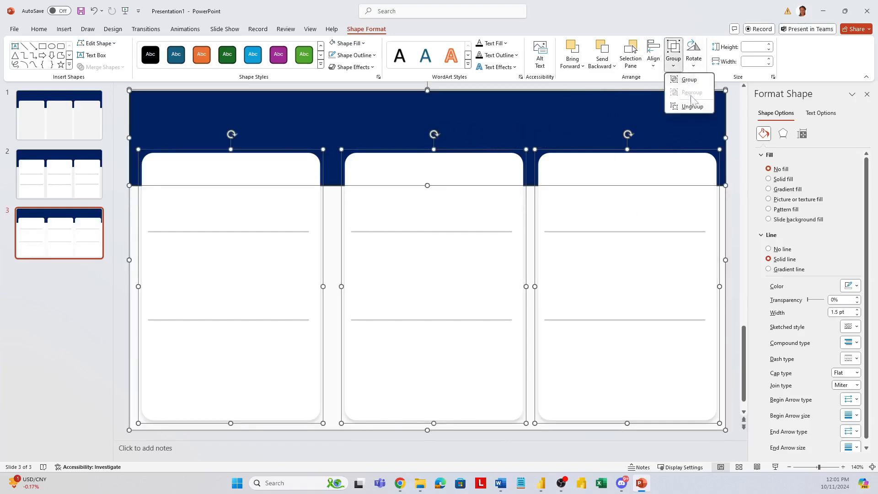
click(692, 84)
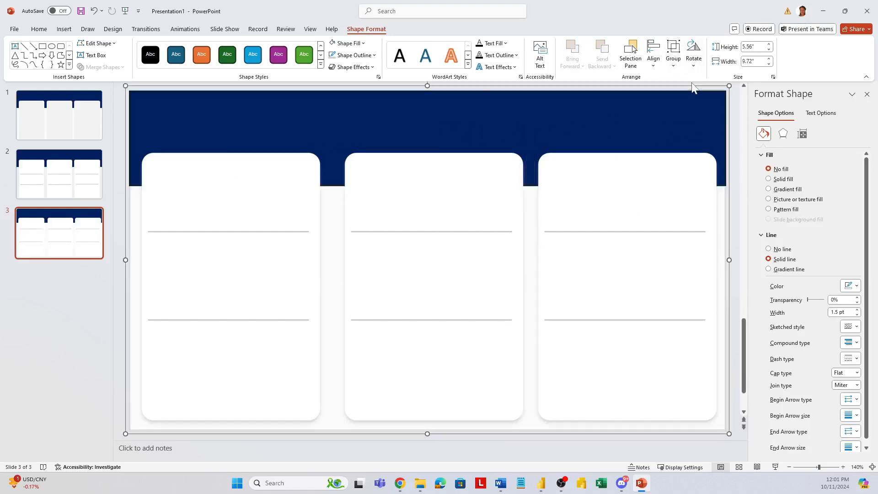
Step: Save the grouped design as a picture named Picture6 in Scalable Vector Graphics format in the Sample dashboards folder
right_click(457, 224)
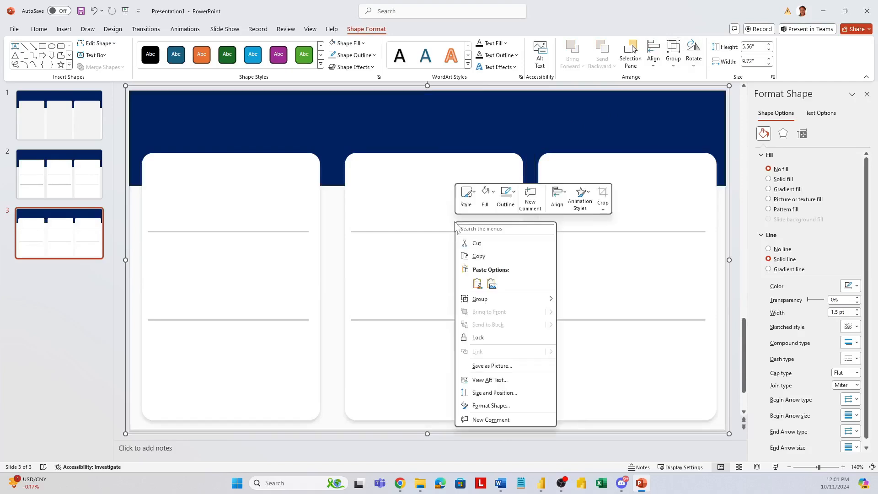
click(492, 366)
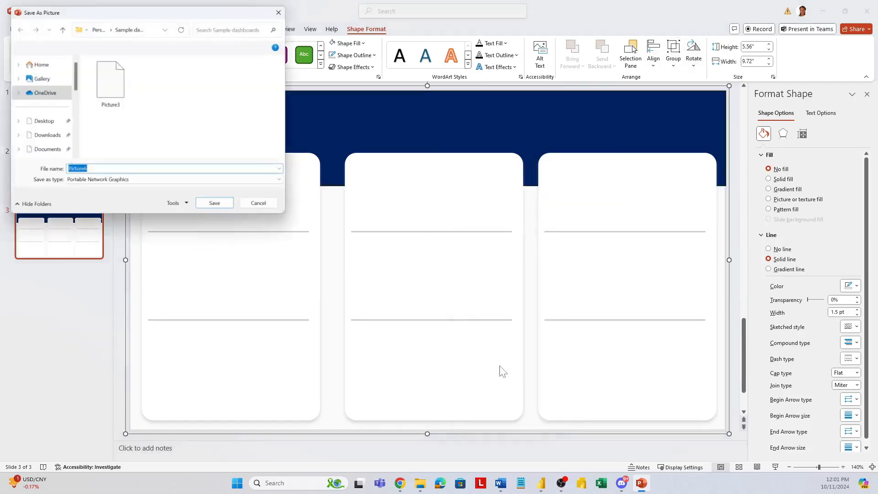
click(160, 181)
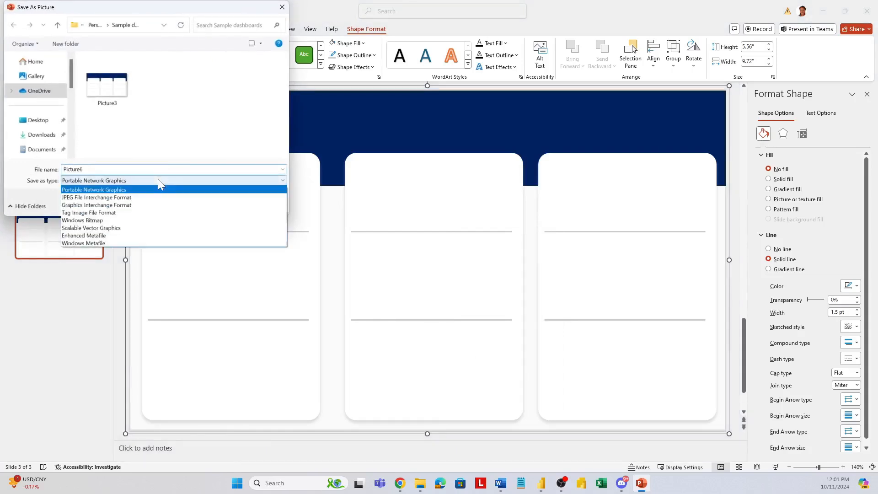
click(118, 228)
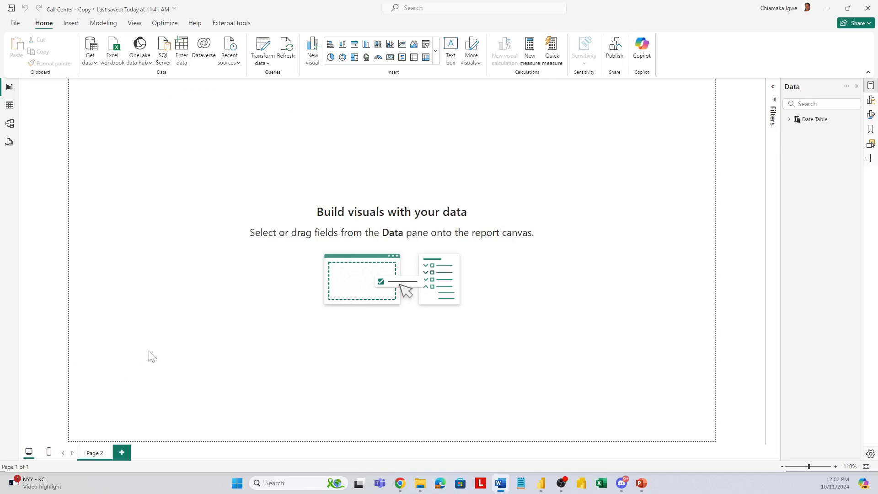
click(149, 351)
Step: In the Call Center report in Power BI, set Picture4 as the canvas background image of Page 2
click(870, 115)
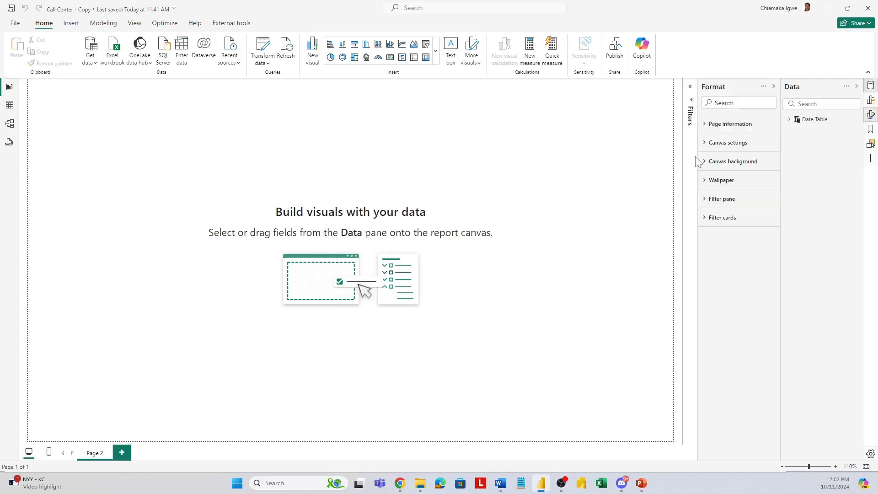
click(709, 166)
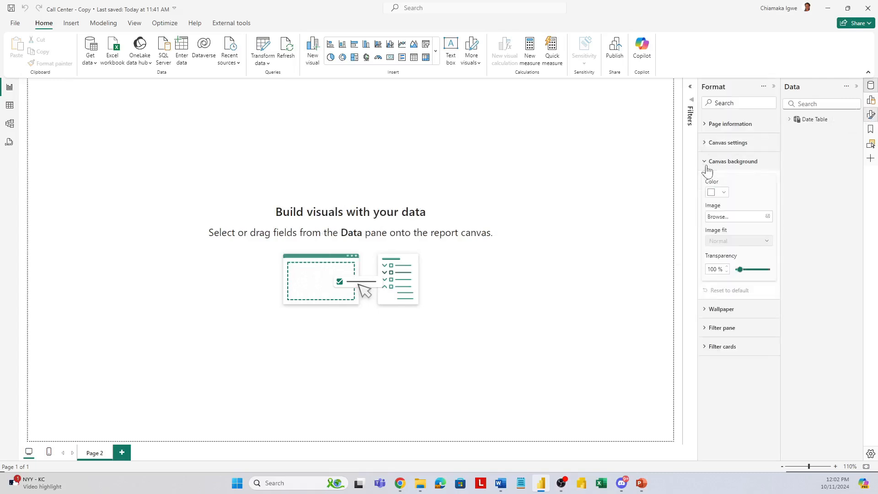
click(754, 218)
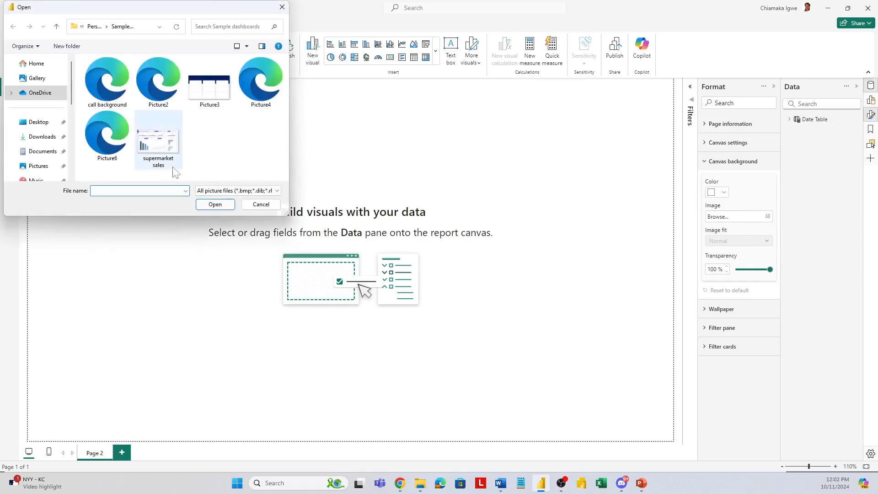
click(257, 77)
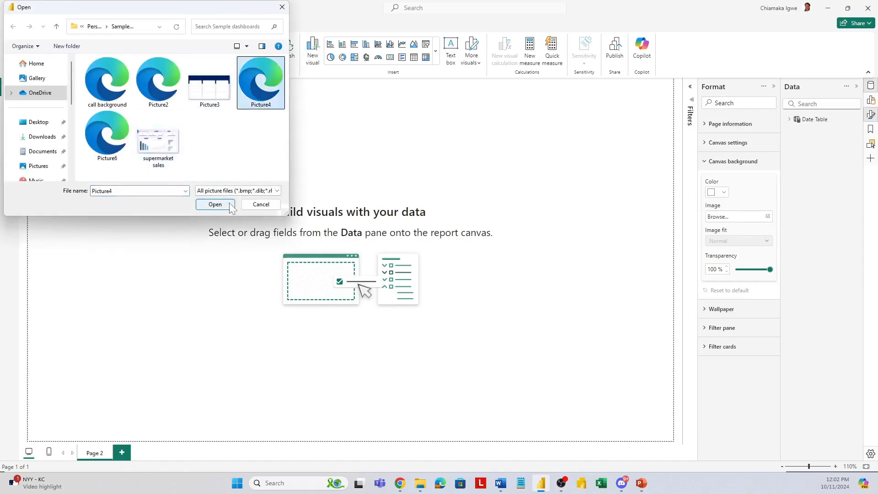
click(215, 204)
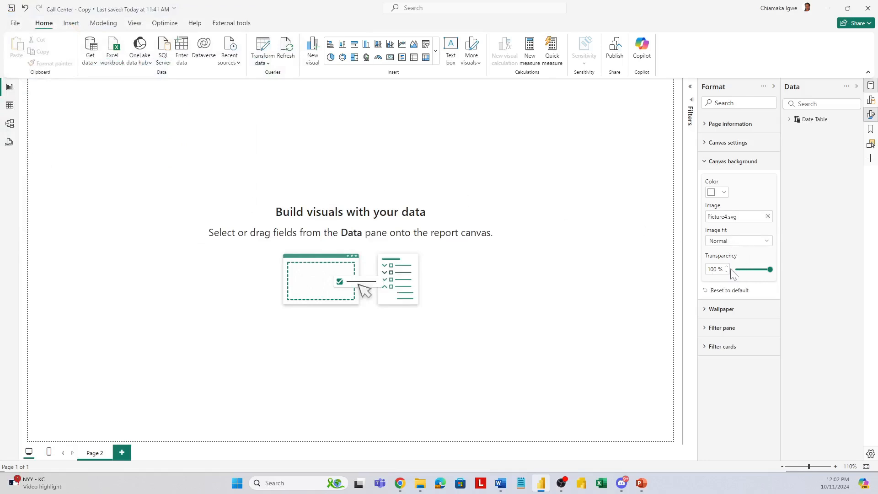
Step: Set the canvas background's transparency to 0% and its image fit to Fit
drag(771, 269, 728, 279)
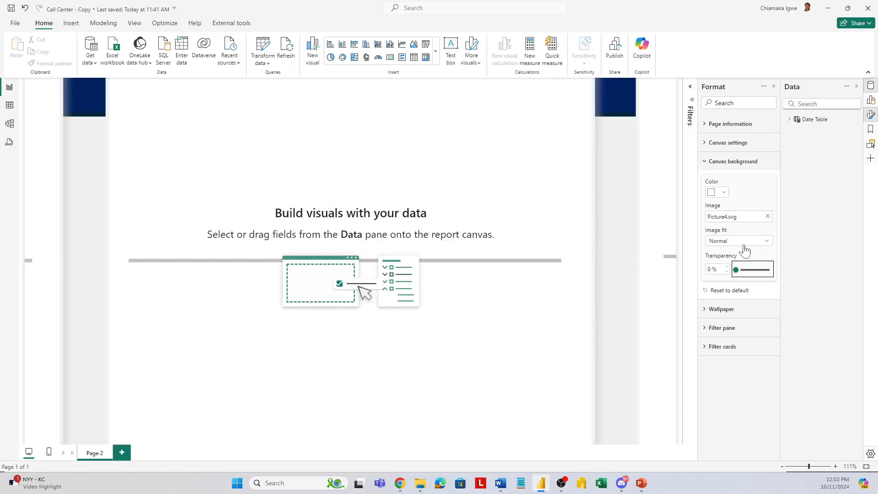
click(743, 242)
click(736, 267)
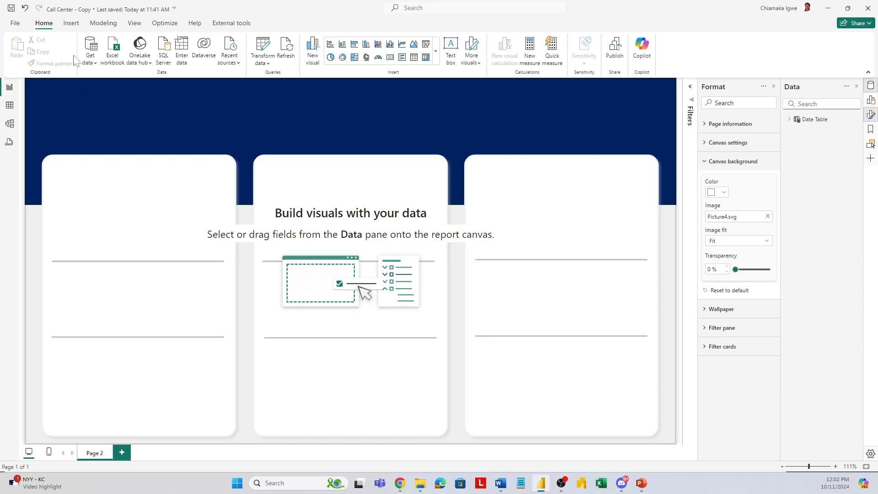
Step: Load the call_center_data_2023_2024 CSV file from the Personal > Data folder into the report
click(93, 62)
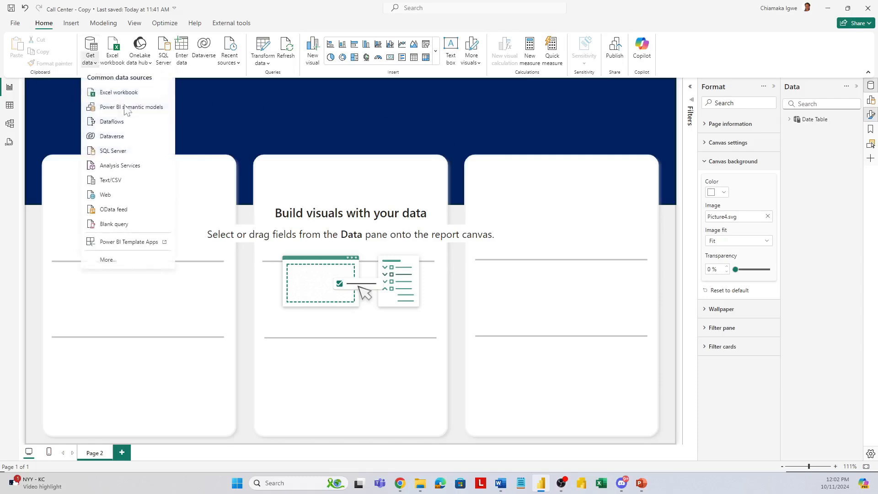
click(120, 180)
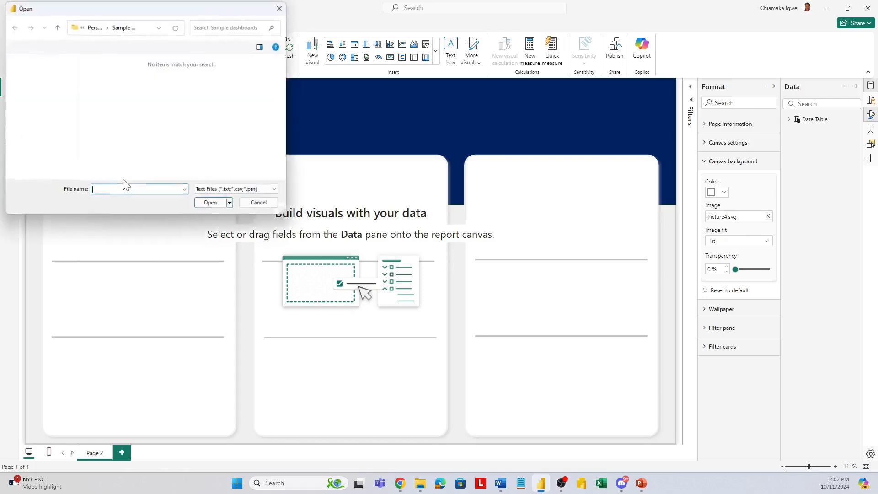
click(92, 29)
double_click(108, 87)
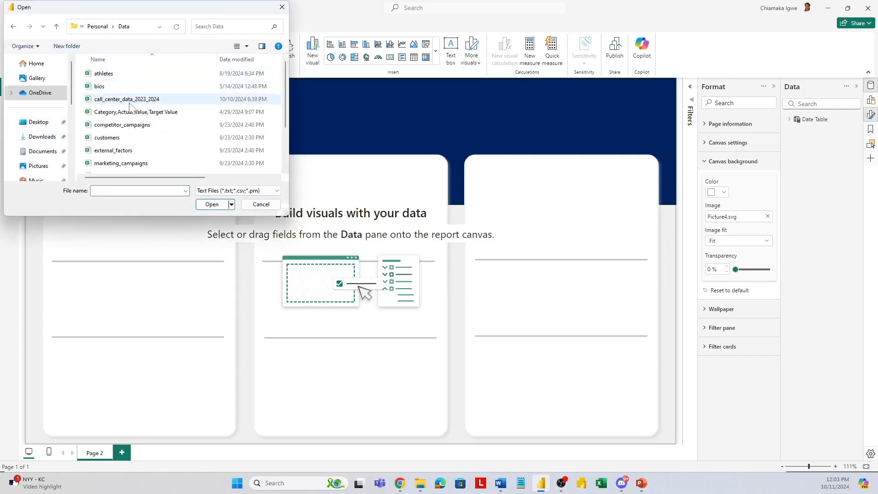
click(130, 101)
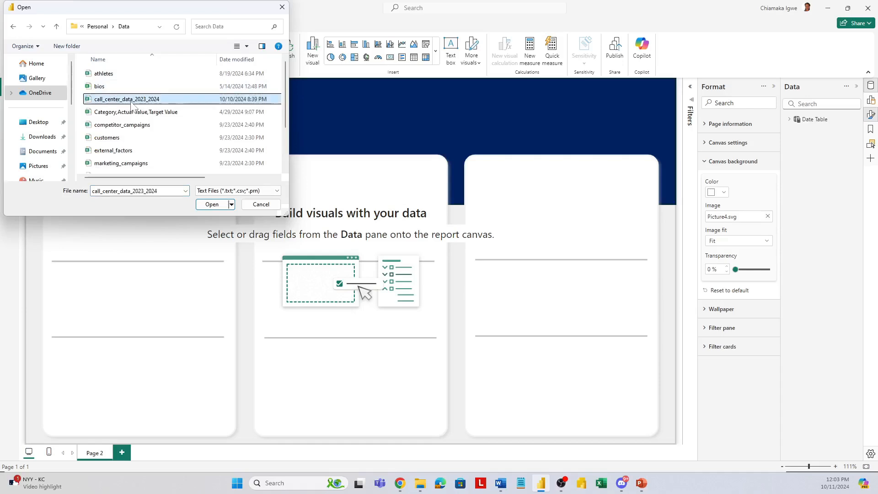
click(211, 205)
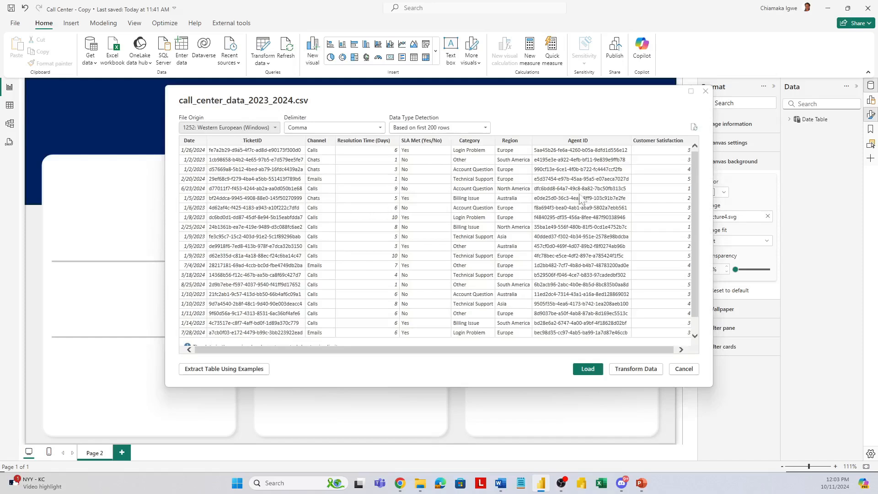
click(594, 374)
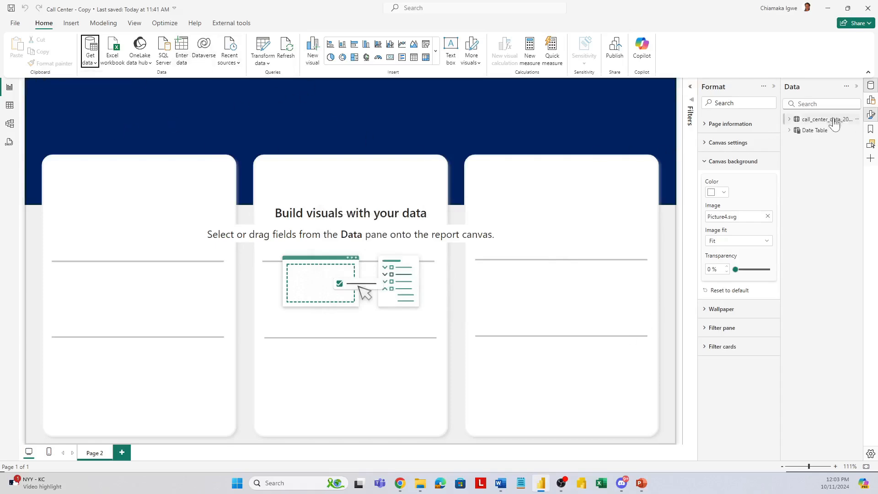
Step: Rename the imported call center table as Data
click(857, 120)
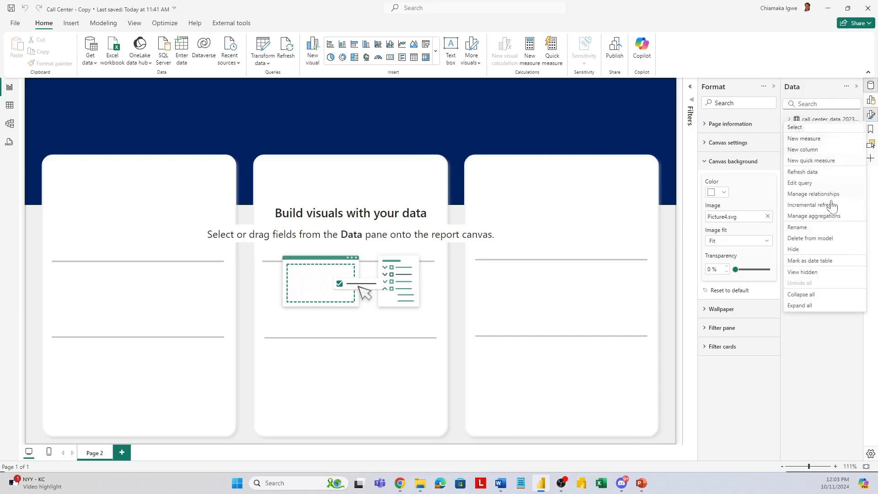
click(806, 227)
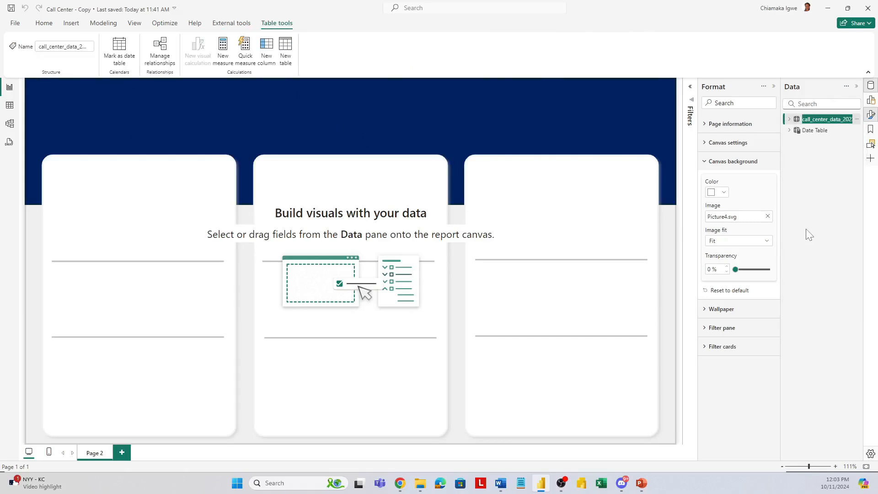
text(Data)
key(Return)
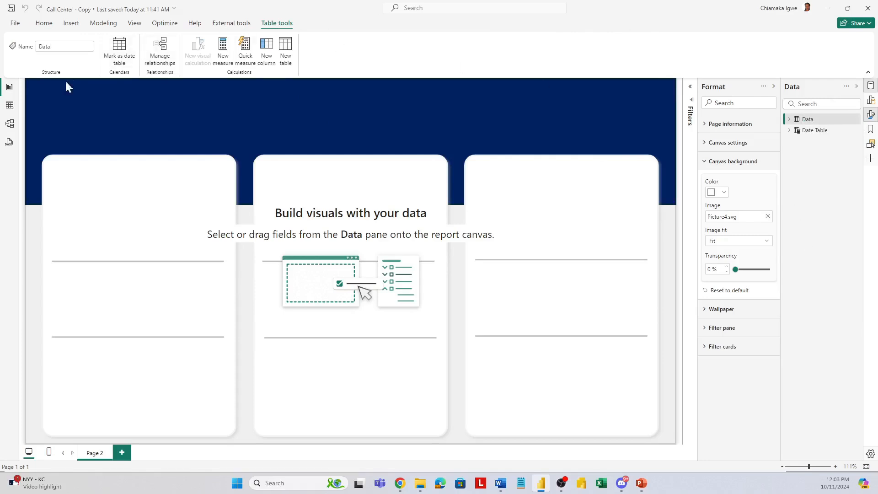
Step: Examine the rows of the Data table and the distinct values in its Channel column
click(9, 106)
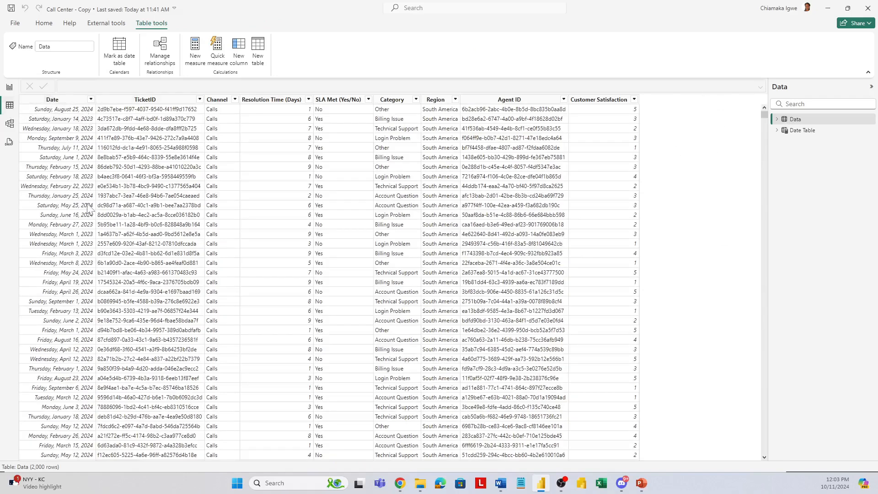
click(235, 100)
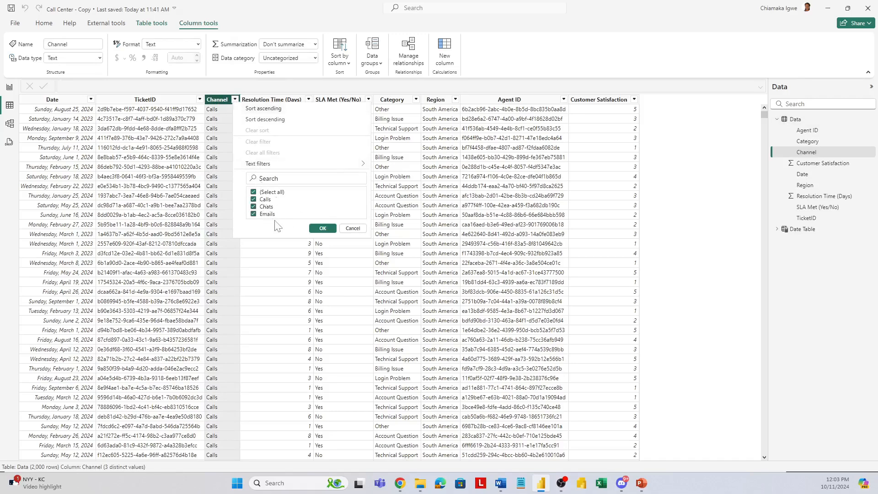
click(323, 229)
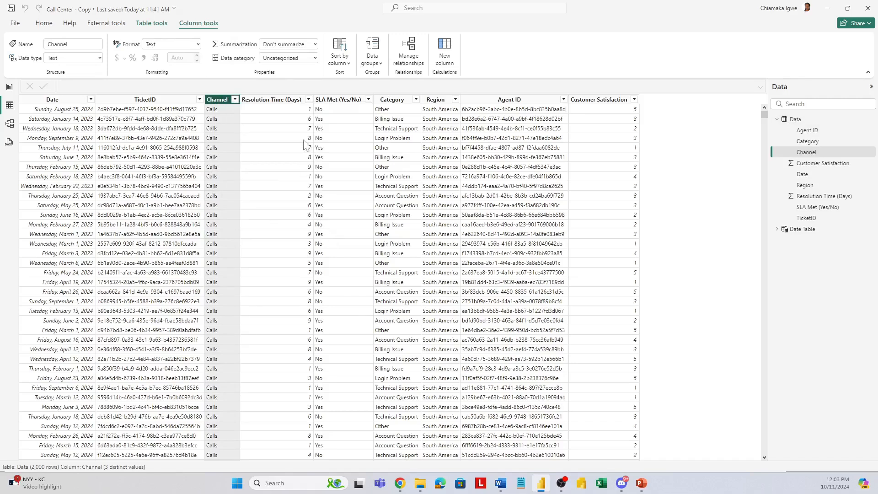
Step: Examine the distinct values in the Resolution Time (Days), SLA Met (Yes/No), Category and Region columns, plus the Agent ID and Customer Satisfaction columns
click(308, 99)
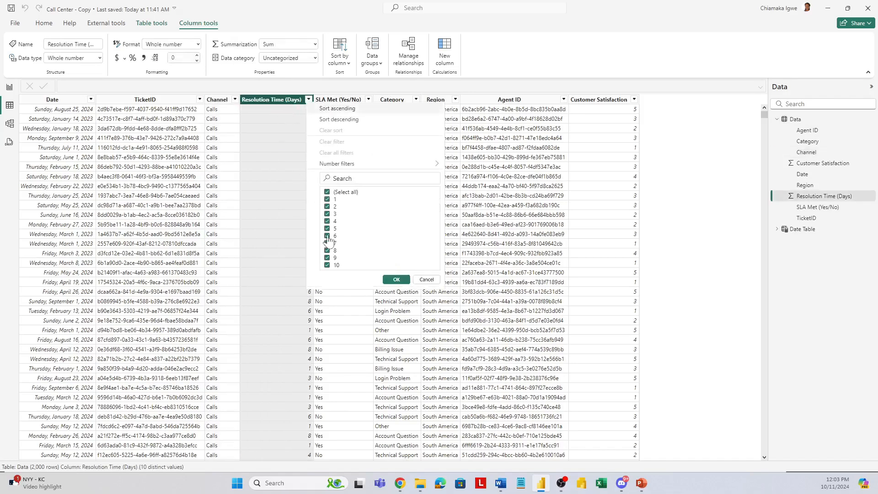
click(368, 100)
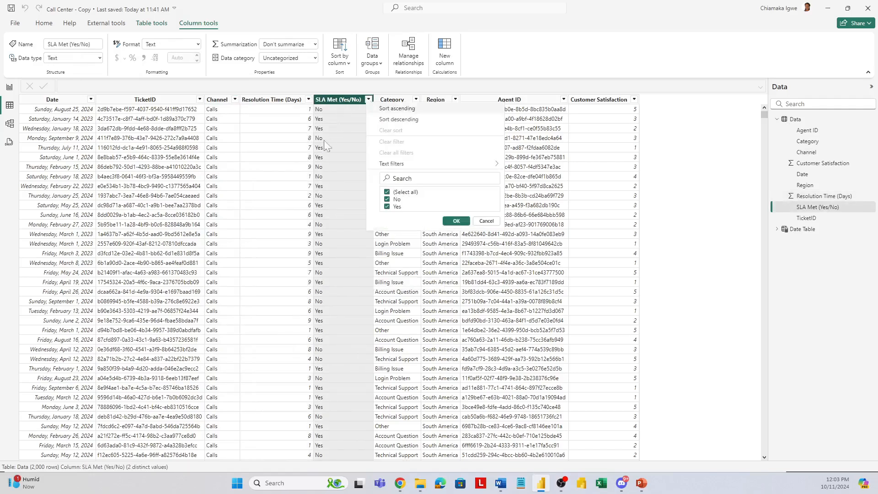
click(416, 100)
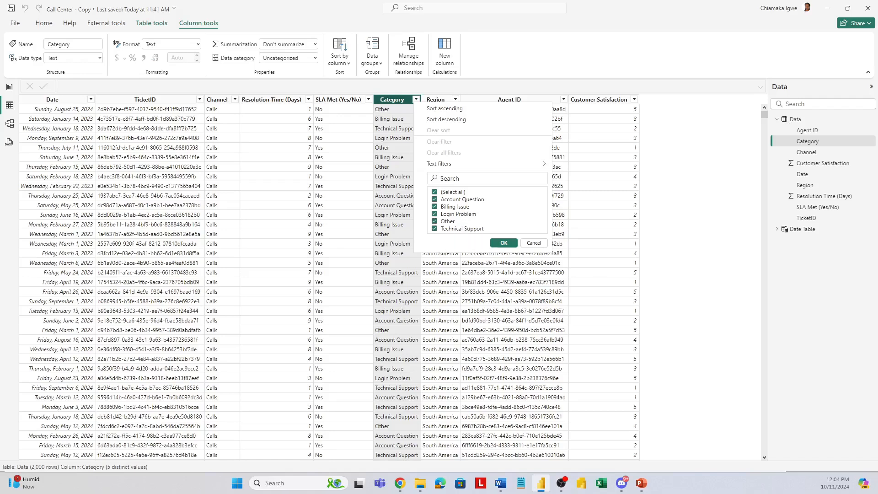
click(455, 100)
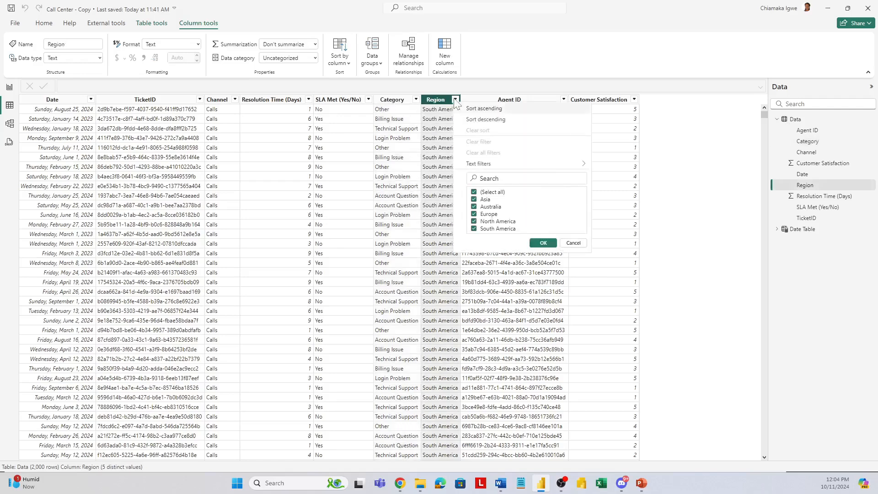
click(563, 100)
click(607, 100)
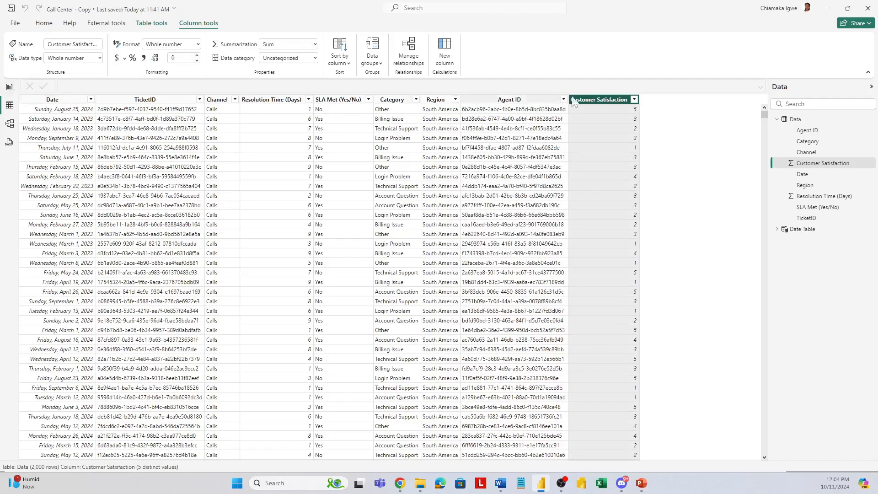
Step: Sort the Month Name and Month Initial columns of the Date Table by Month Number
click(793, 230)
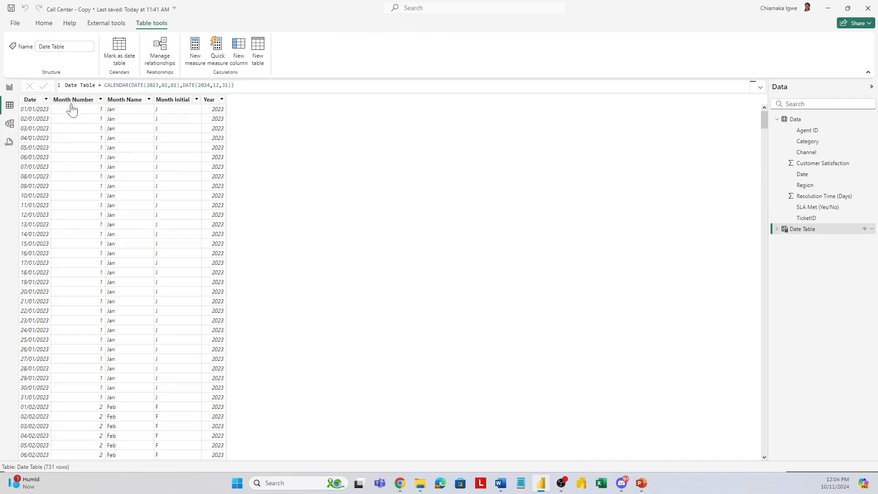
click(121, 99)
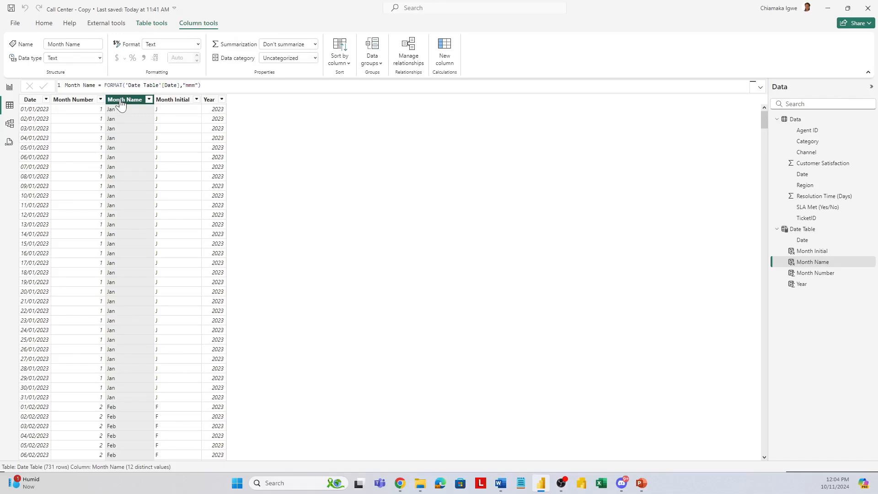
click(347, 66)
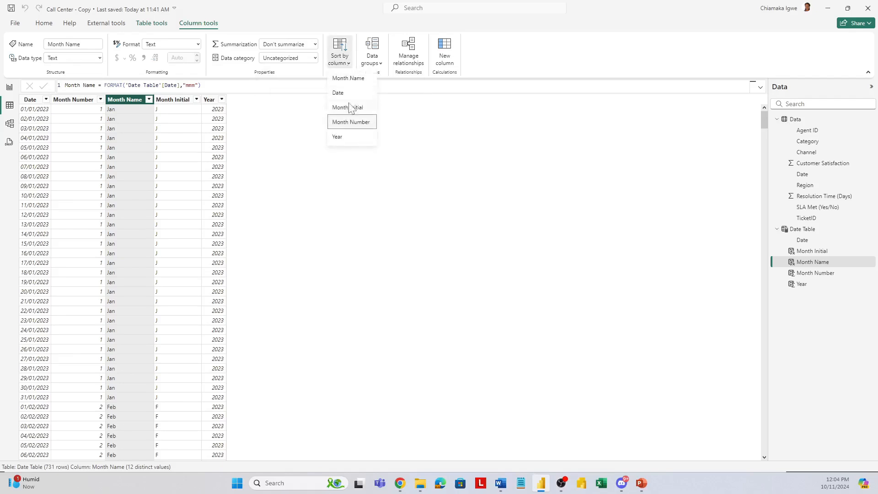
click(352, 123)
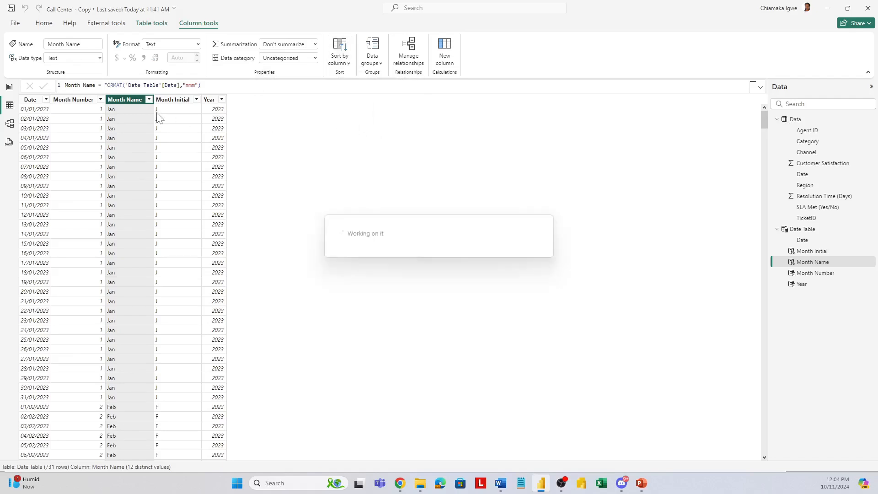
click(176, 105)
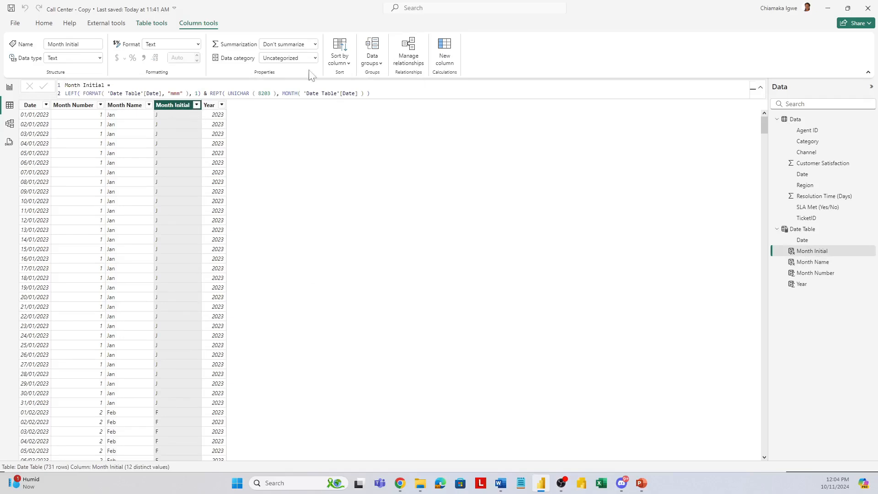
click(349, 67)
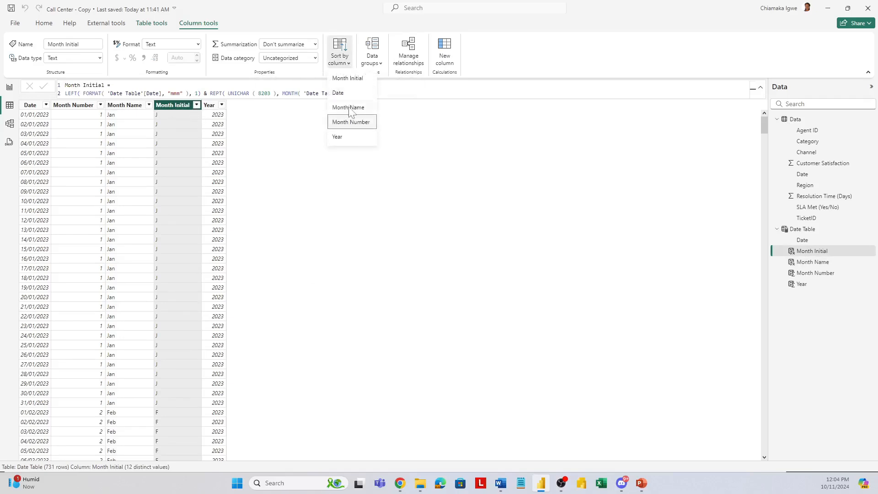
click(352, 122)
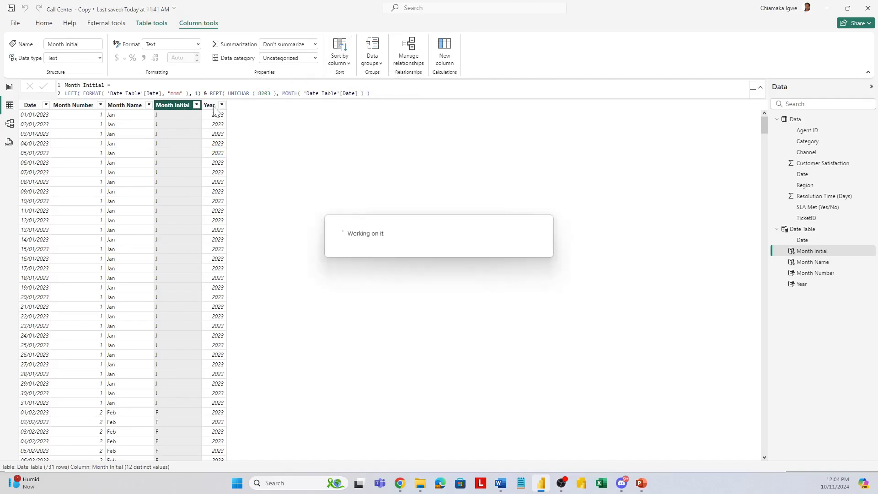
Step: In the report view, create a measure in the Data table named ticket volume that equals COUNT(Data[TicketID])
click(12, 94)
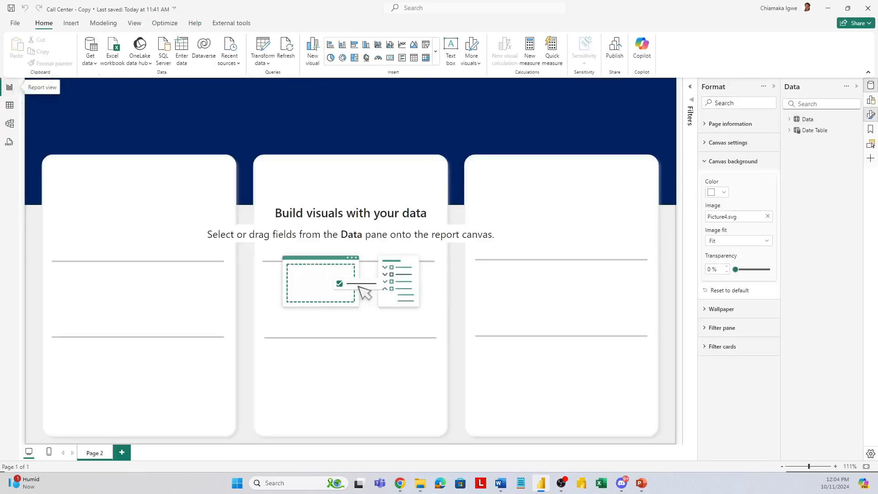
click(774, 87)
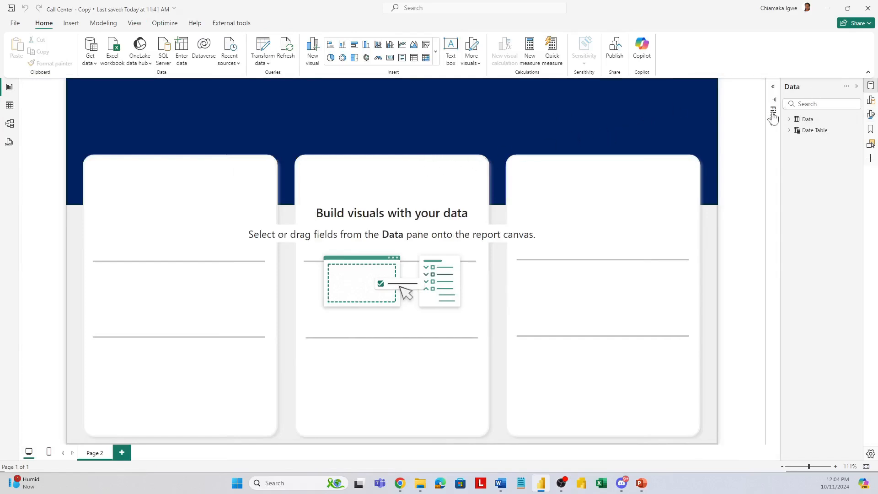
click(807, 119)
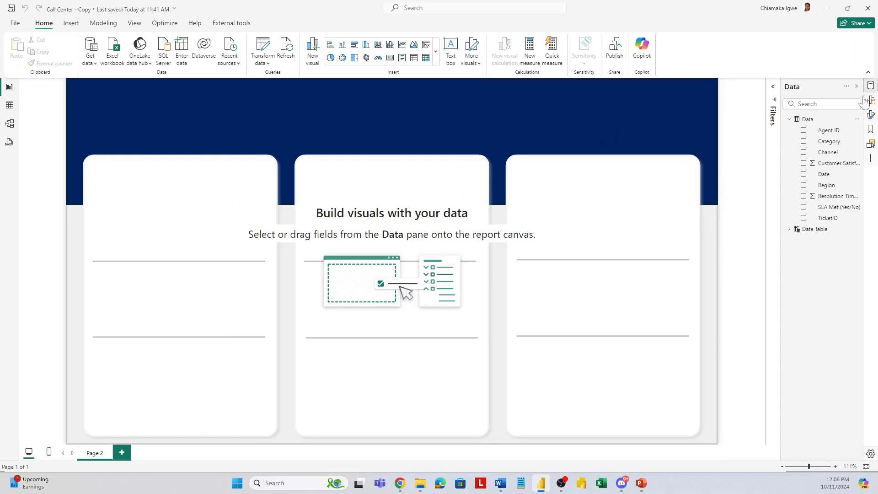
right_click(824, 134)
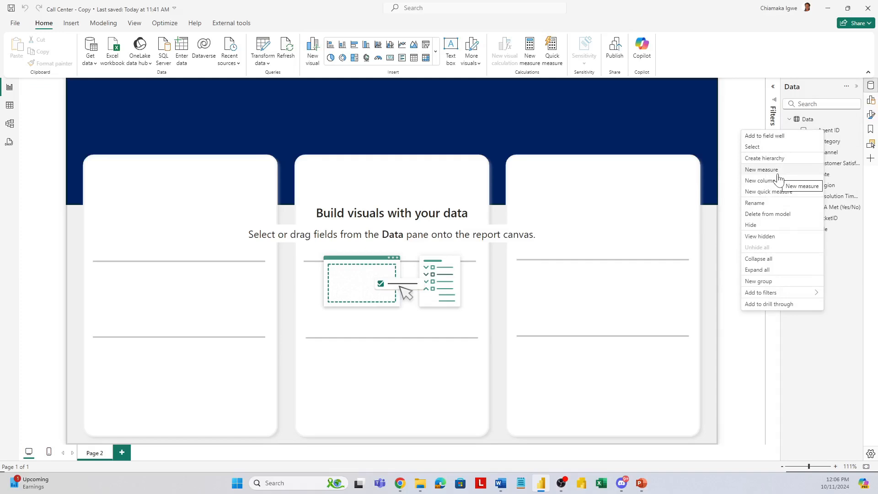
click(761, 169)
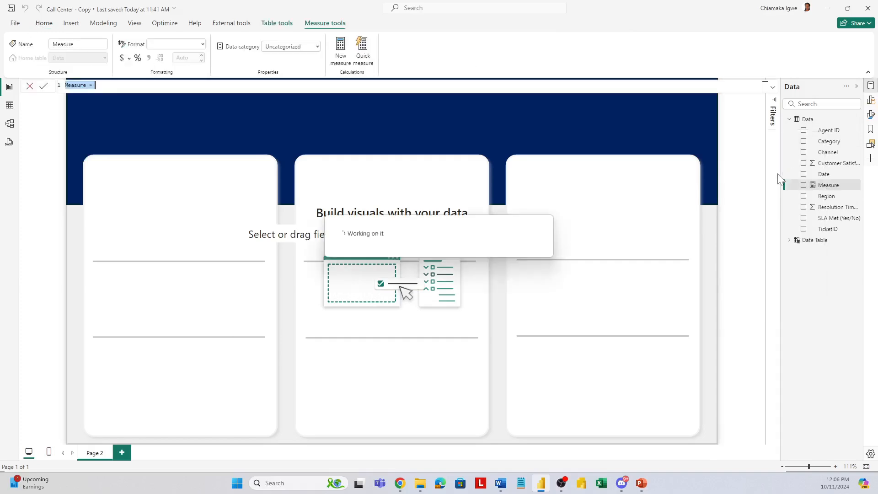
text(ticket volum)
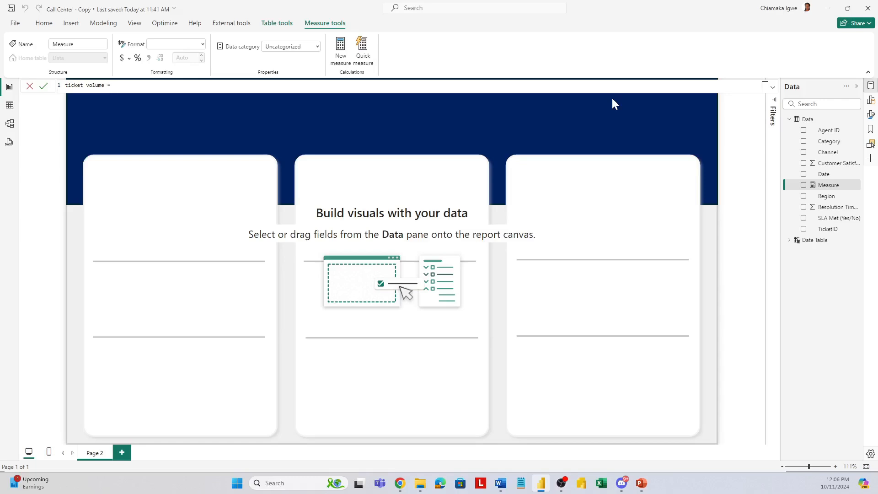
text(cou)
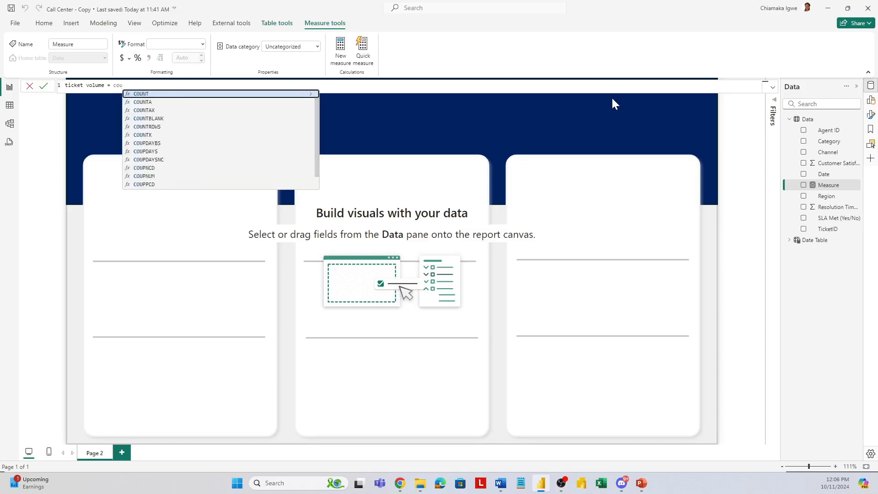
key(Tab)
text(Data[TicketID])
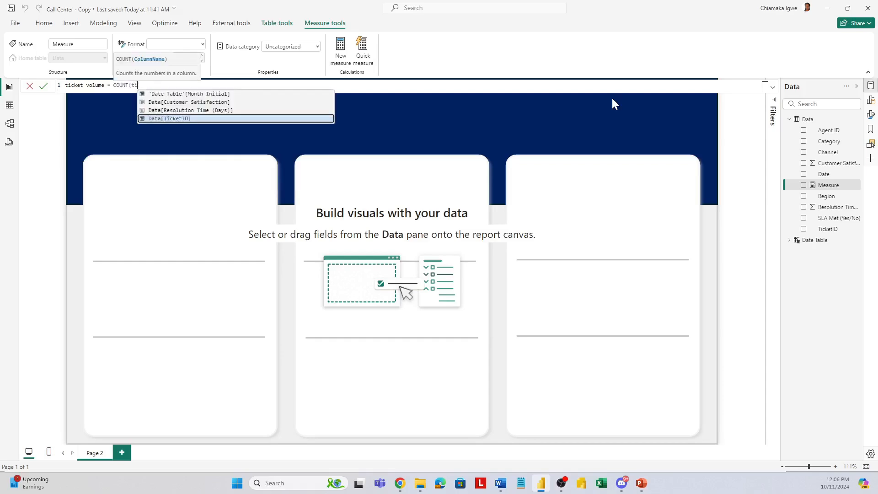
key(Tab)
key(Return)
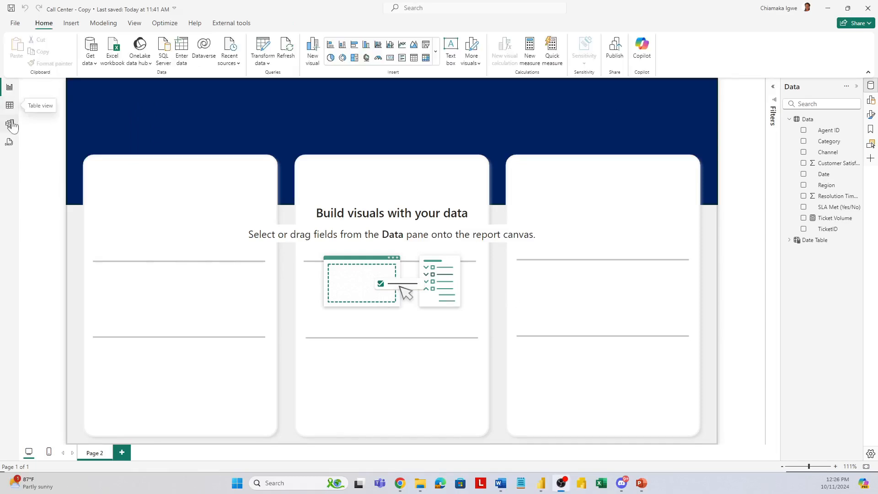
Step: Create an active many-to-one relationship from the Data table's Date column to the Date Table's Date column, with single cross-filter direction
click(10, 124)
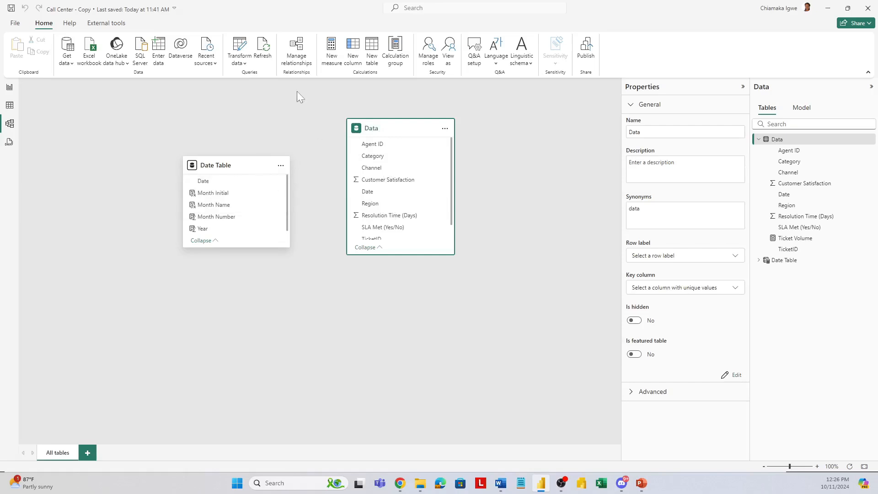
click(295, 51)
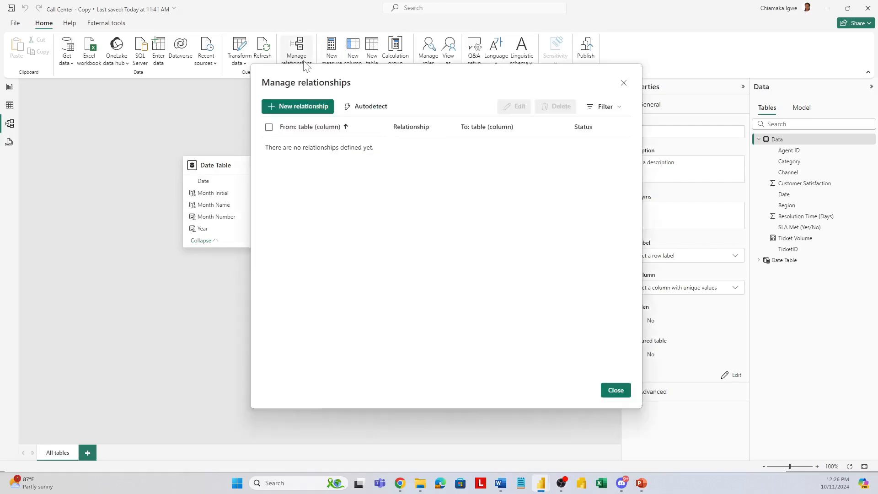
click(310, 109)
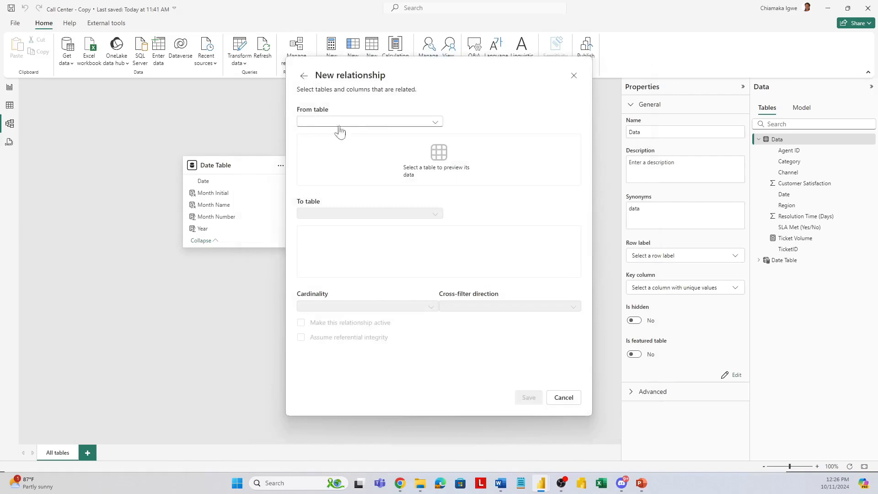
click(373, 122)
click(359, 135)
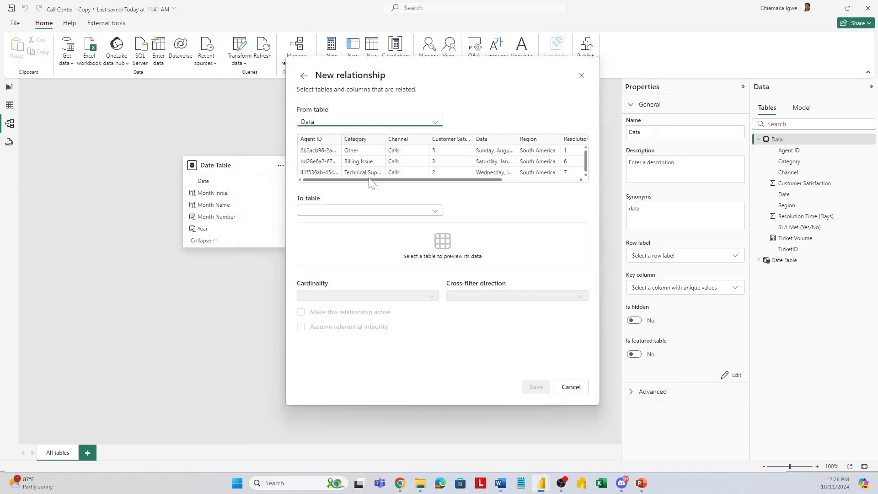
click(367, 212)
click(354, 223)
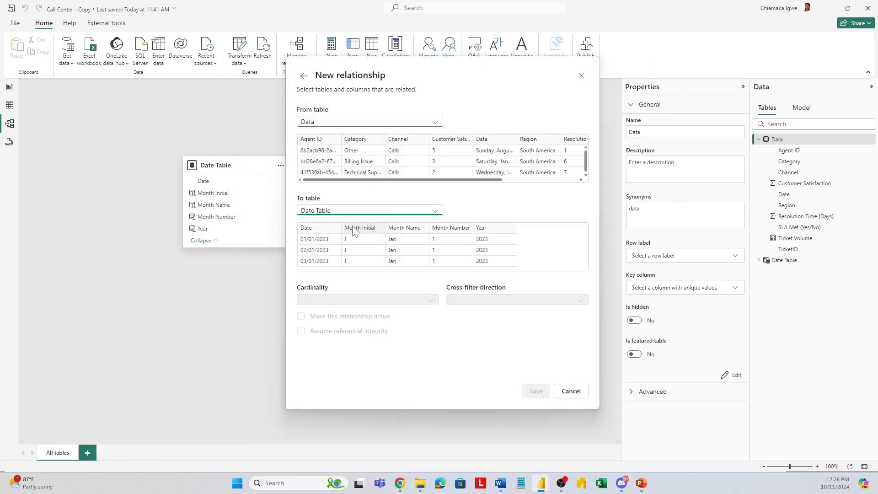
click(481, 139)
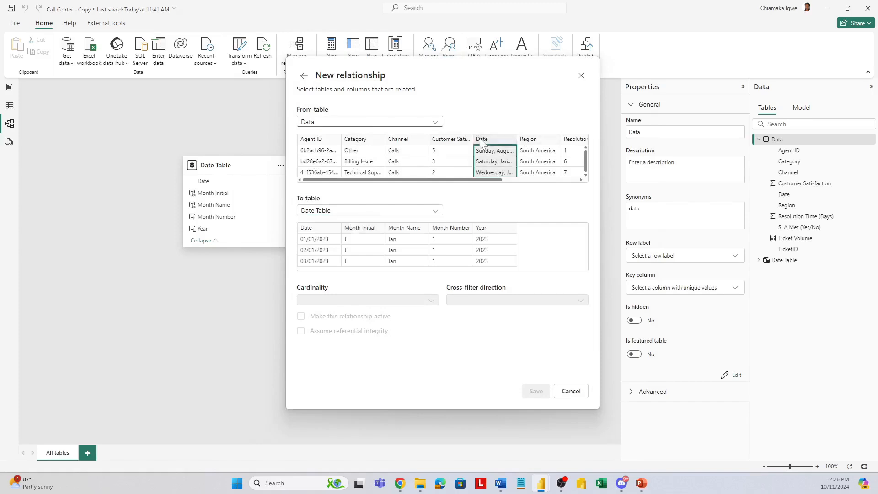
click(322, 233)
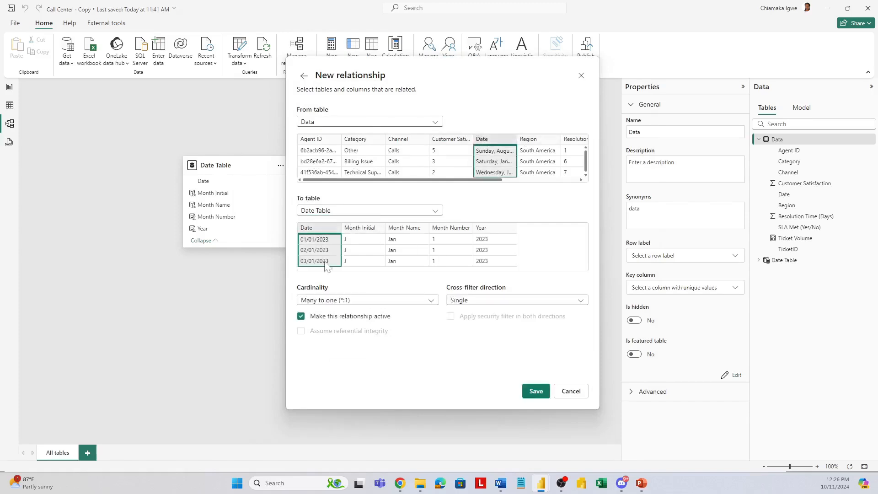
click(536, 391)
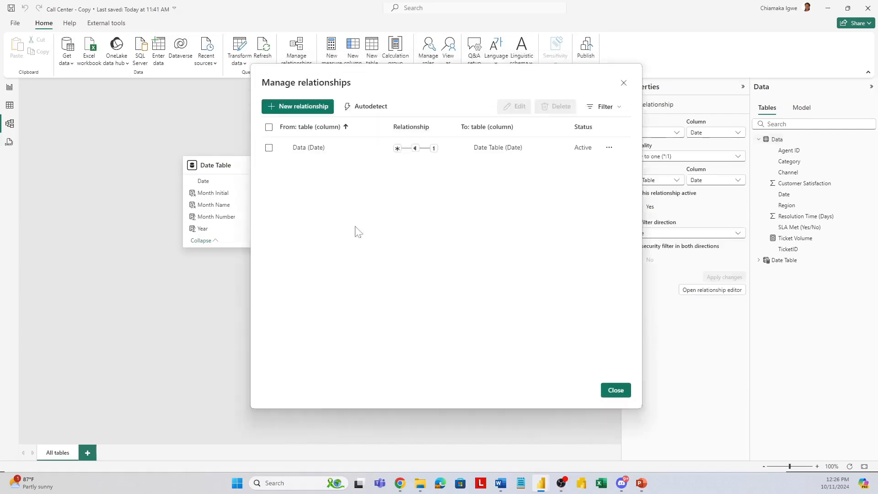
click(612, 392)
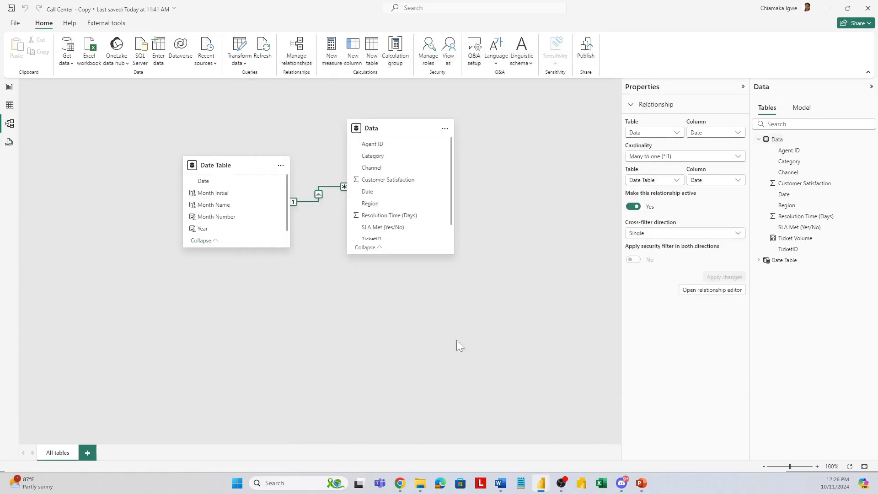
Step: Create the Volume %MoM measure: Ticket Volume divided by its previous month's value, minus 1, formatted as 0% with an up or down arrow
click(9, 88)
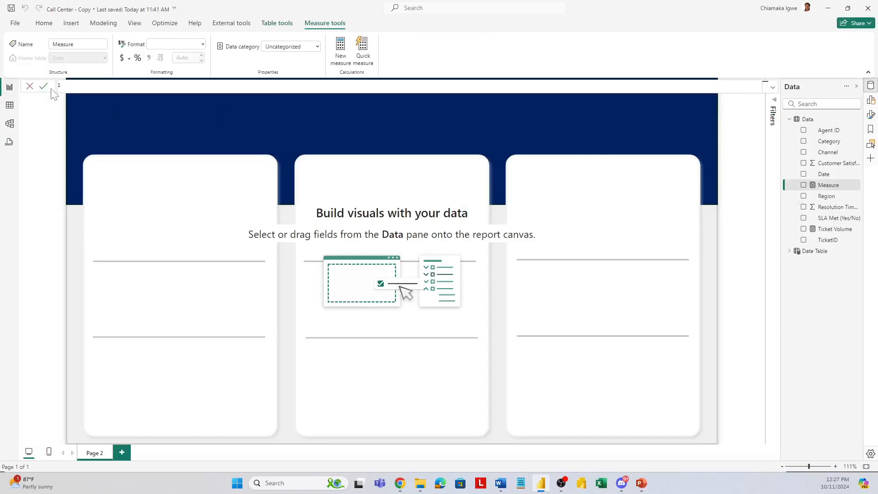
text(Volume %MoM = VAR _lastmonth = CALCULATE([Ticket Volume],PREVIOUSMONTH('Date Table'[Date])) VAR _pctMOM =DIVIDE([Ticket Volume],_lastmonth)-1 RETURN FORMAT(_pctMOM,"0%") & IF(_pctMOM > 0,"↑","↓"))
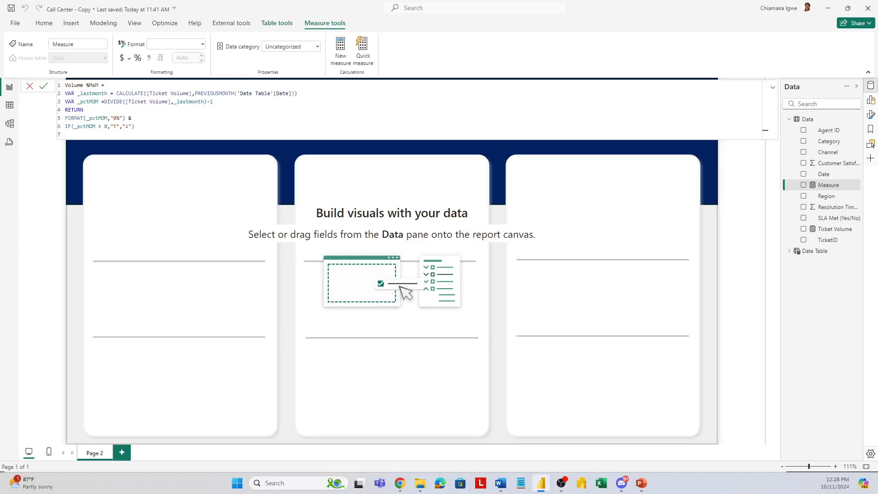
click(44, 87)
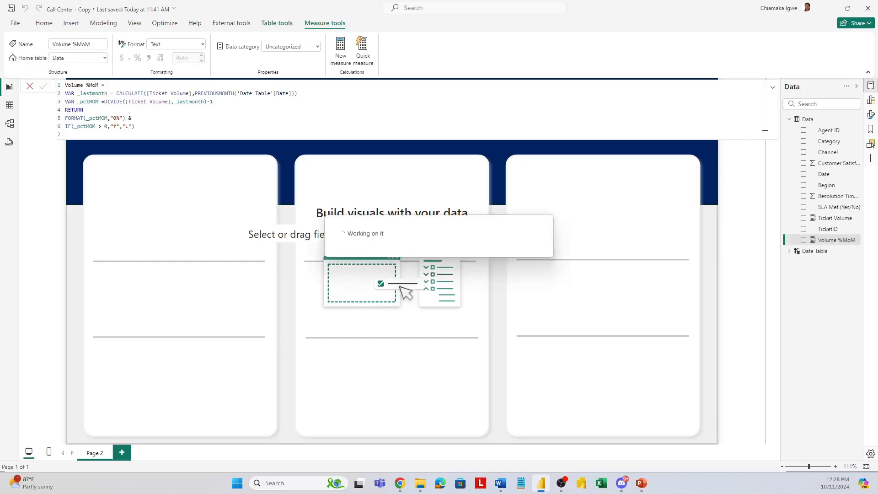
Step: Create a measure in the Data table: Average Resolution Time = SUM(Data[Resolution Time (Days)]) / ([Ticket Volume])
key(alt+Tab)
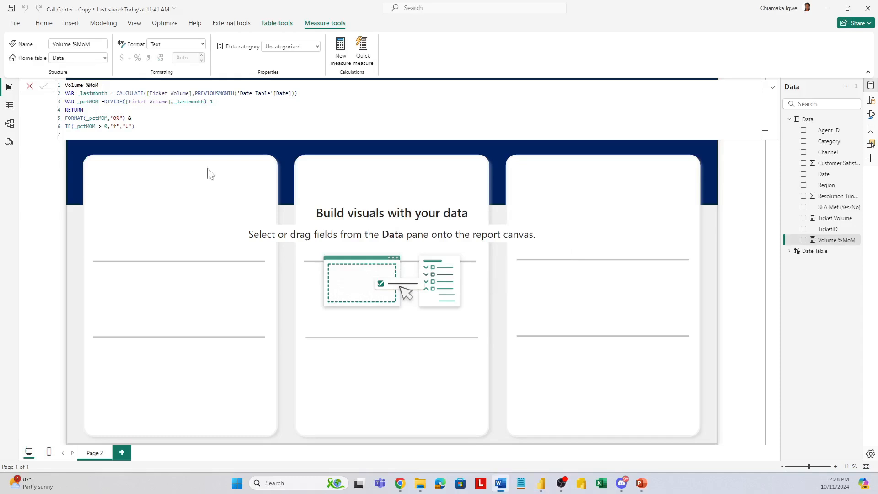
click(826, 218)
right_click(828, 222)
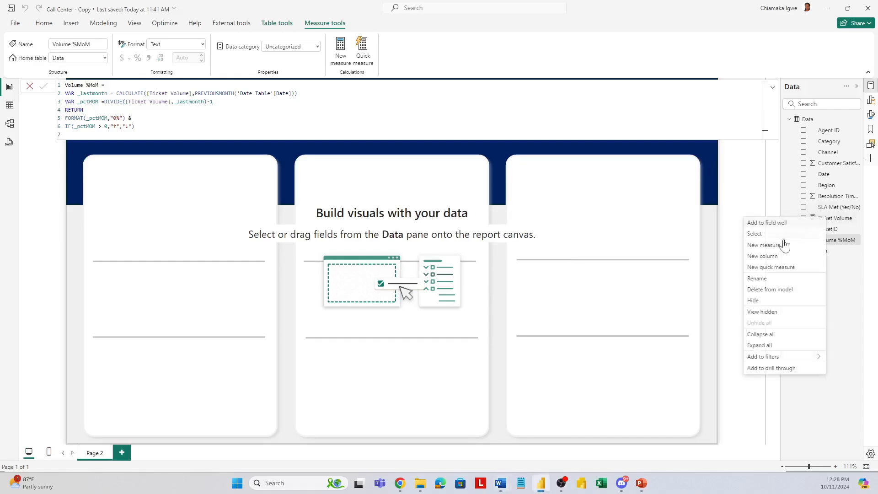
click(784, 245)
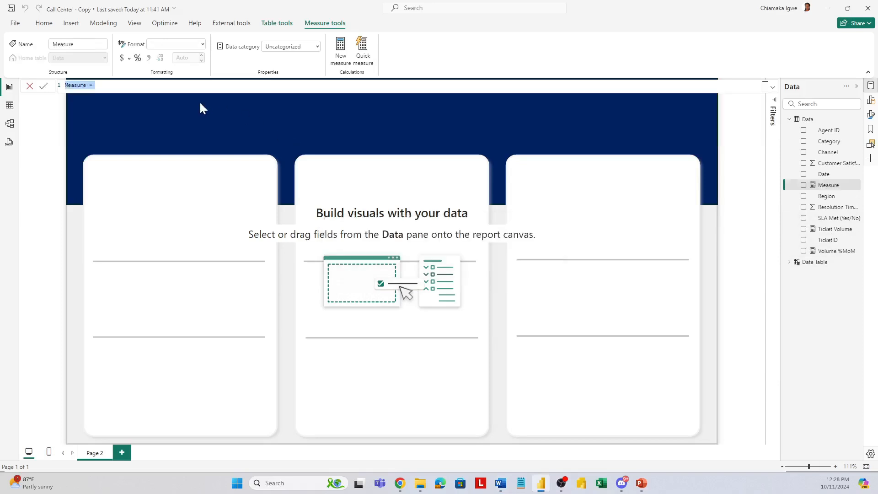
text(Average Resolution Time = SUM(Data[Resolution Time (Days)]) / ([Ticket Volume]))
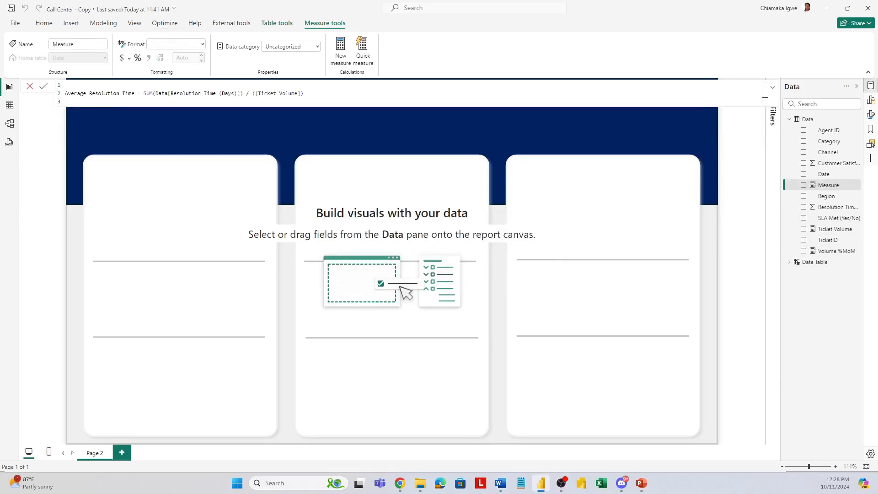
click(117, 93)
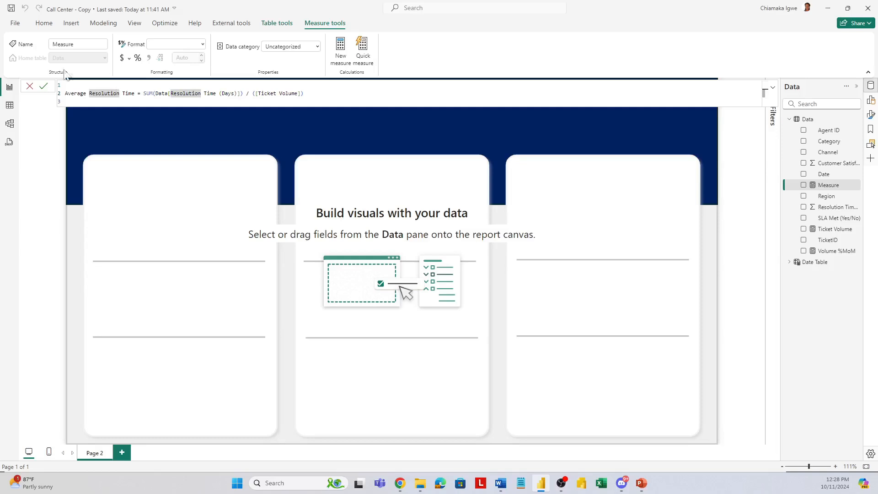
click(43, 87)
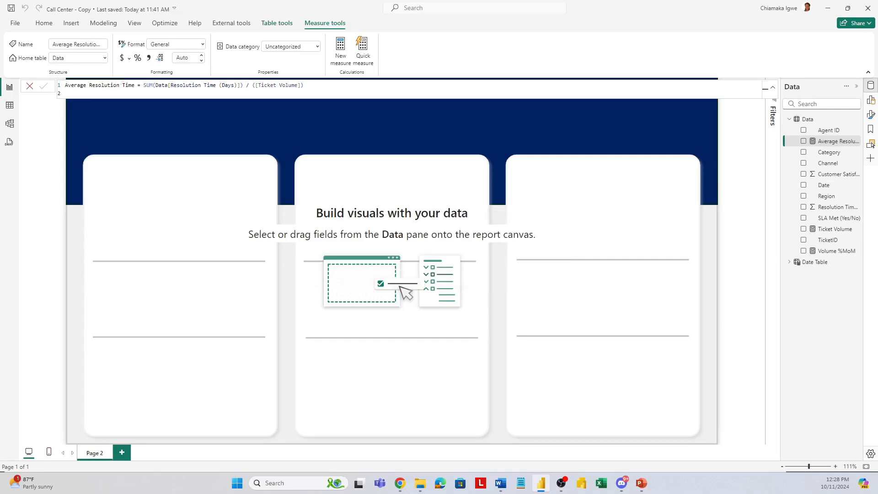
Step: Create the measure Number of Tickets Meeting SLA = CALCULATE([Ticket Volume], FILTER(Data, Data[SLA Met (Yes/No)] = "Yes")) in the Data table
key(alt+Tab)
right_click(829, 182)
click(763, 218)
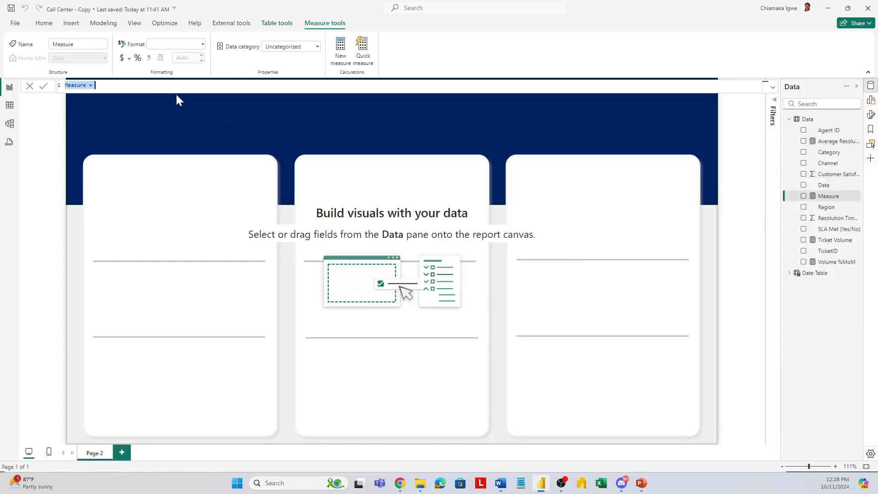
text(Number of Tickets Meeting SLA = CALCULATE([Ticket Volume], FILTER(Data, Data[SLA Met (Yes/No)] = "Yes")))
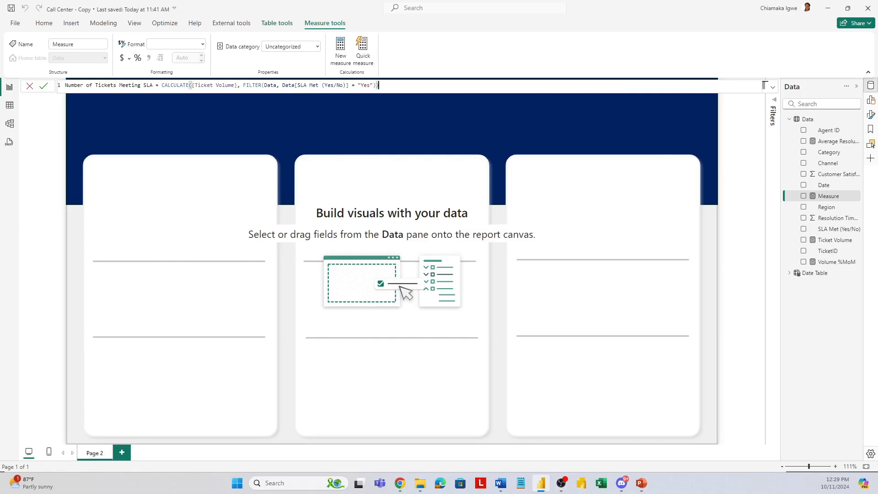
key(alt+Tab)
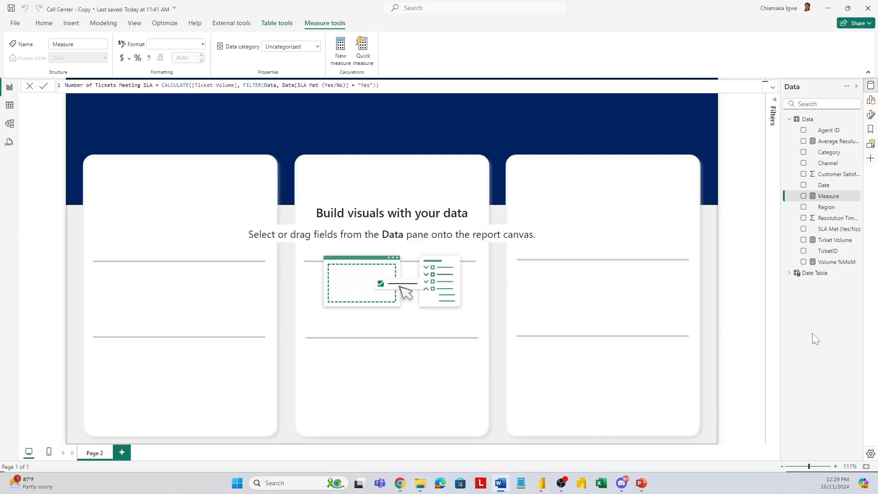
key(alt+Tab)
key(Return)
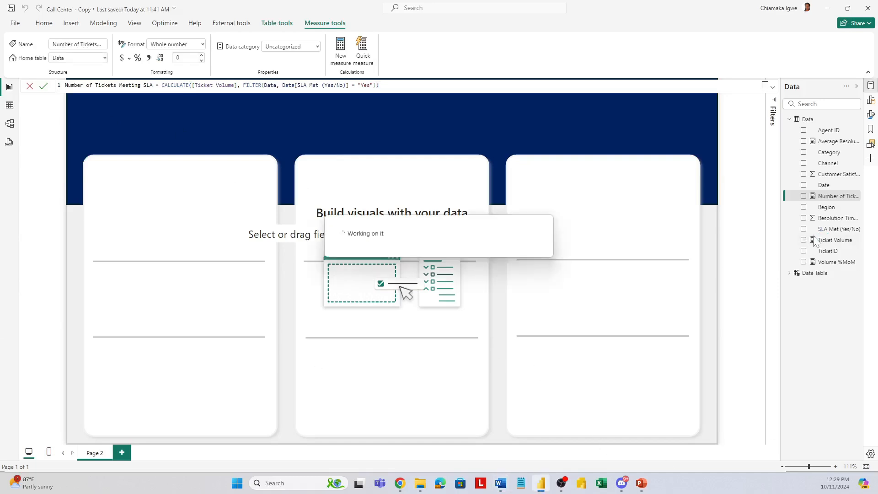
Step: Create the Data table measure SLA Compliance Rate = ([Number of Tickets Meeting SLA]) / ([Ticket Volume]) *100
right_click(816, 238)
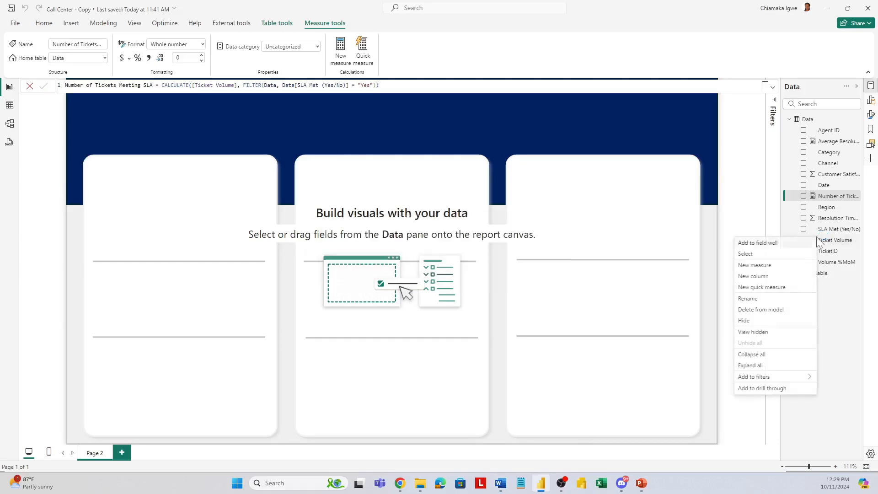
click(773, 266)
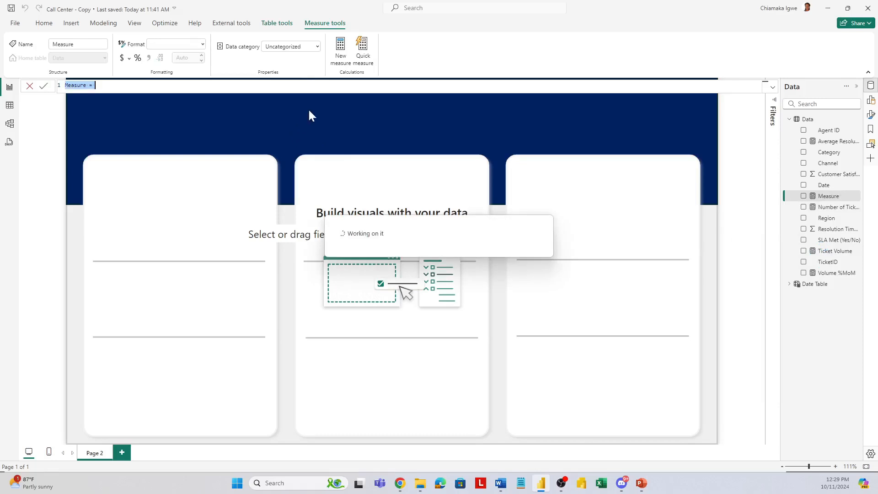
text(SLA Compliance Rate = ([Number of Tickets Meeting SLA]) / ([Ticket Volume]) *100)
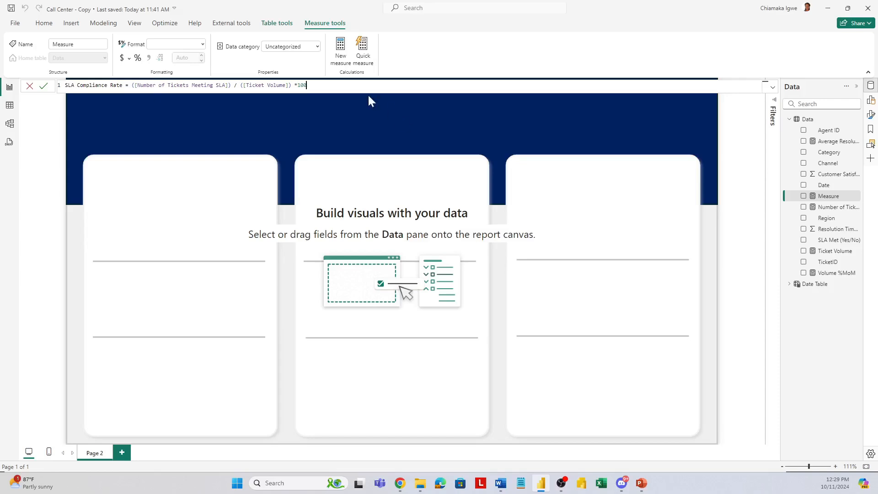
key(Return)
Step: Add a measure named Maxium SLA to the Data table with the constant value 100
key(alt+Tab)
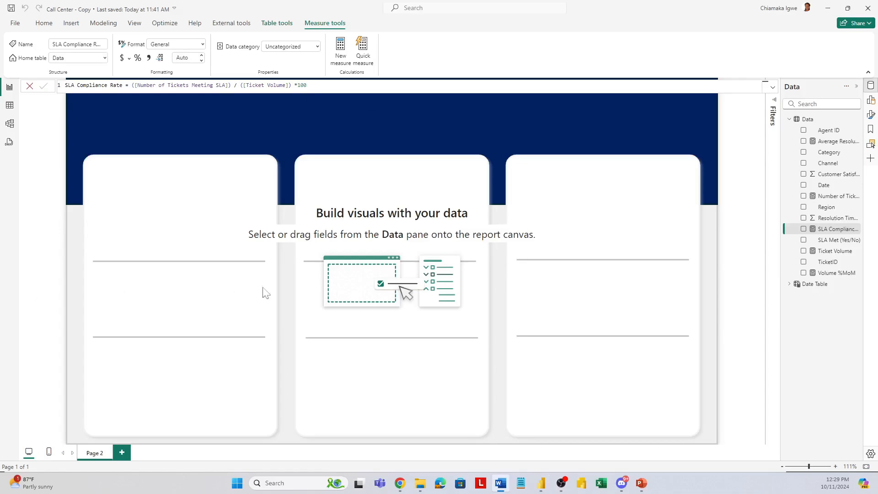
right_click(813, 236)
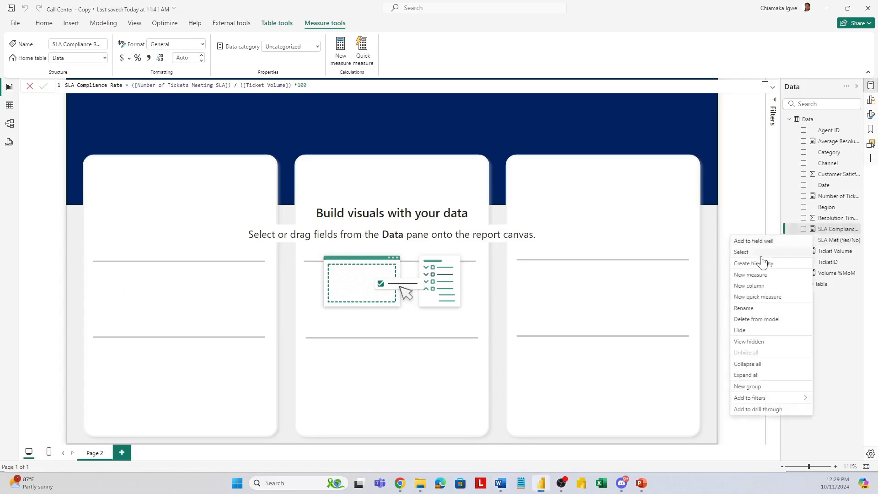
click(760, 277)
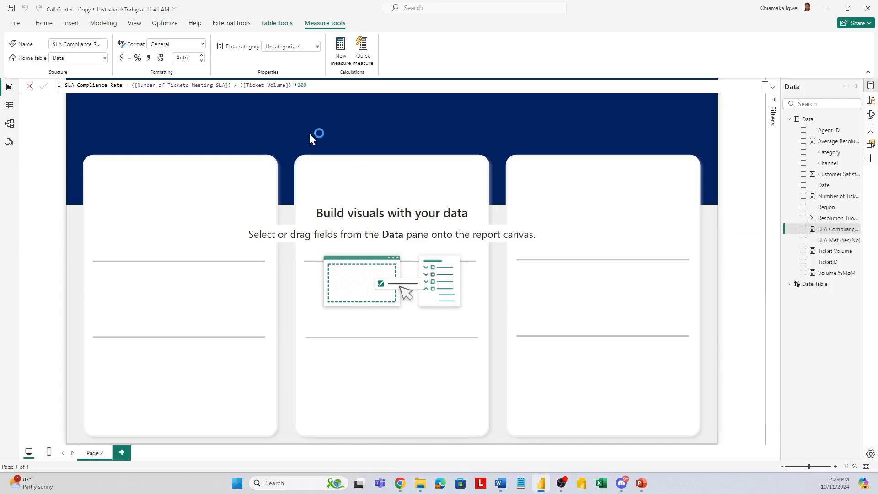
text(Maxium SLA = 100)
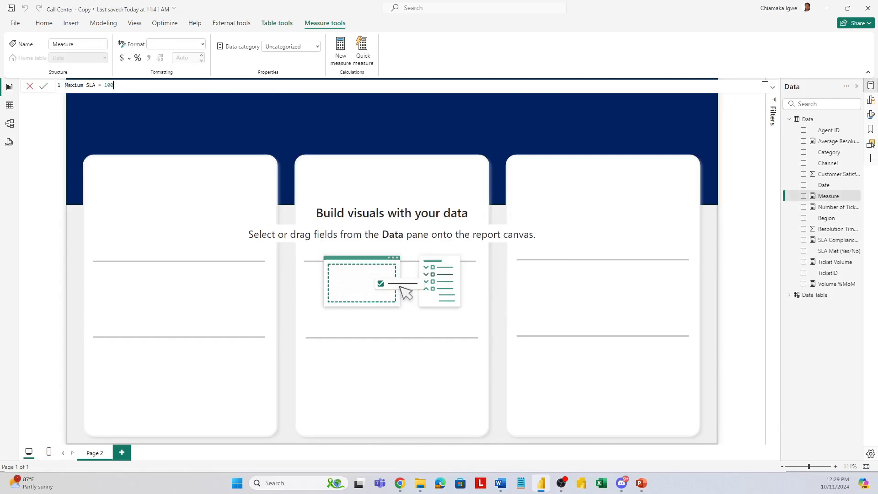
Step: Add a measure named Target SLA Compliance Rate to the Data table, equal to 80, without a blank line before it
right_click(831, 229)
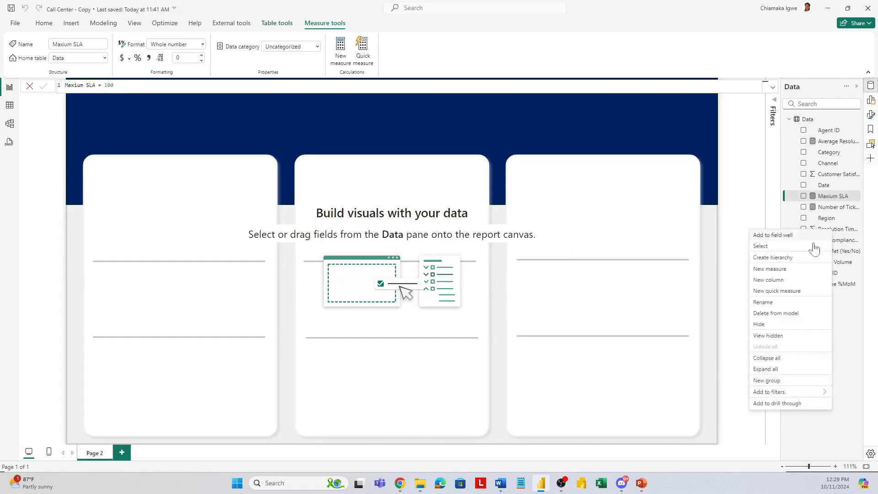
click(777, 273)
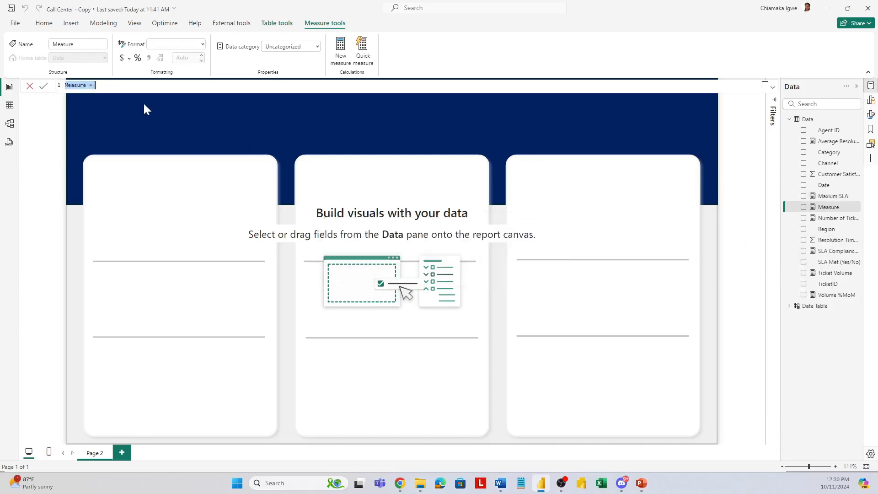
text(Target SLA Compliance Rate = 80)
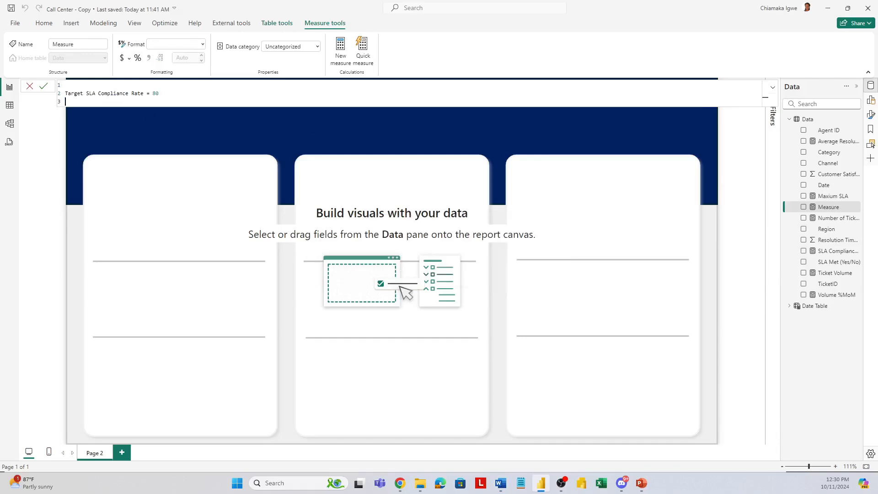
click(65, 93)
key(BackSpace)
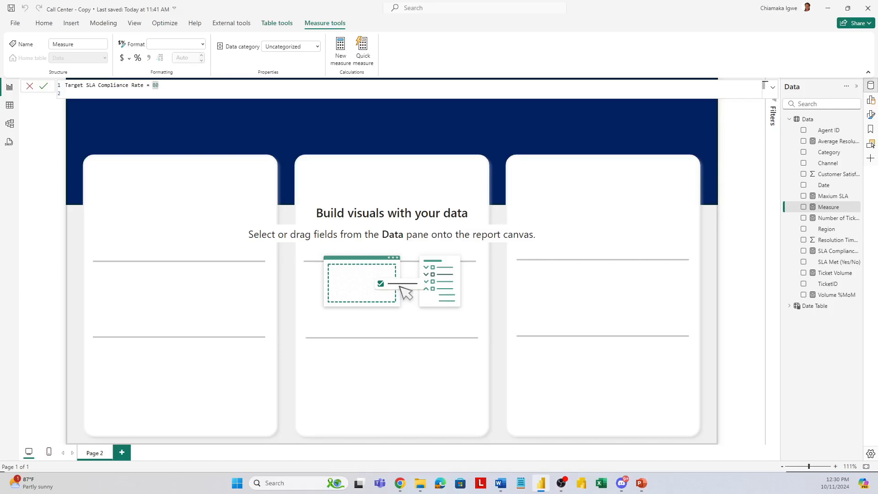
click(44, 86)
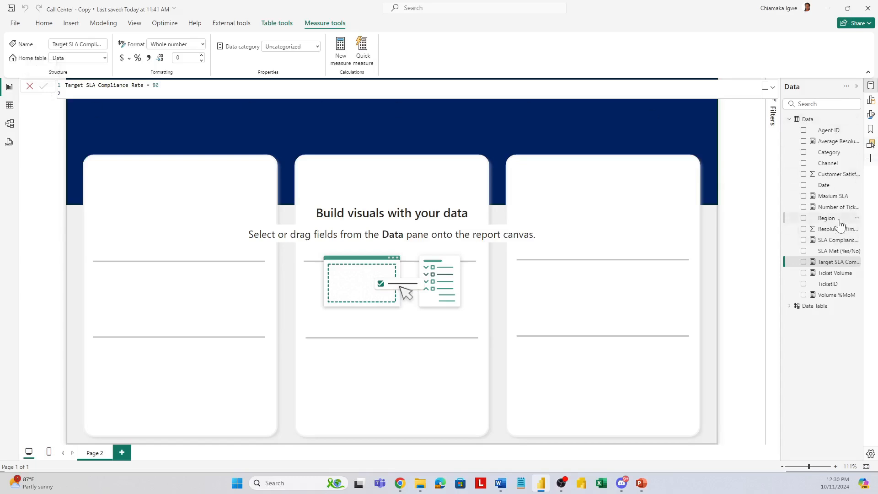
Step: In the model view, group all seven measures of the Data table in a display folder named _measures and collapse that folder
click(10, 128)
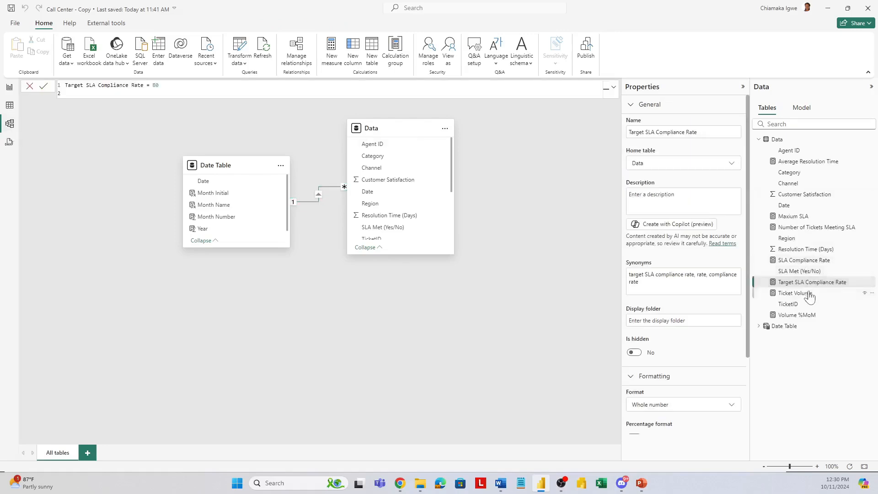
click(806, 295)
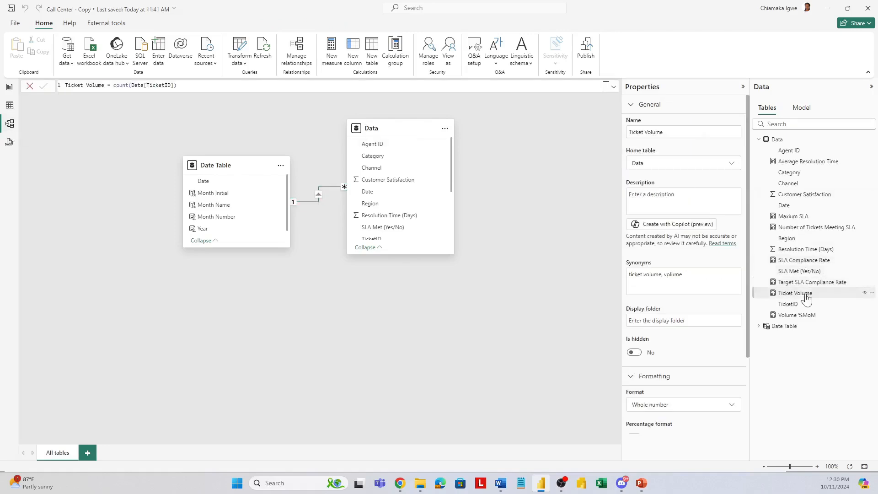
ctrl+click(811, 315)
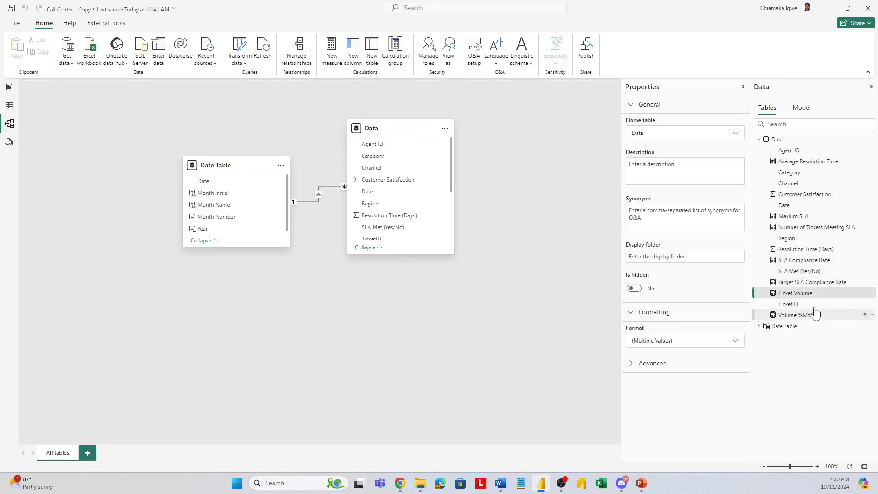
ctrl+click(806, 283)
ctrl+click(797, 260)
ctrl+click(792, 227)
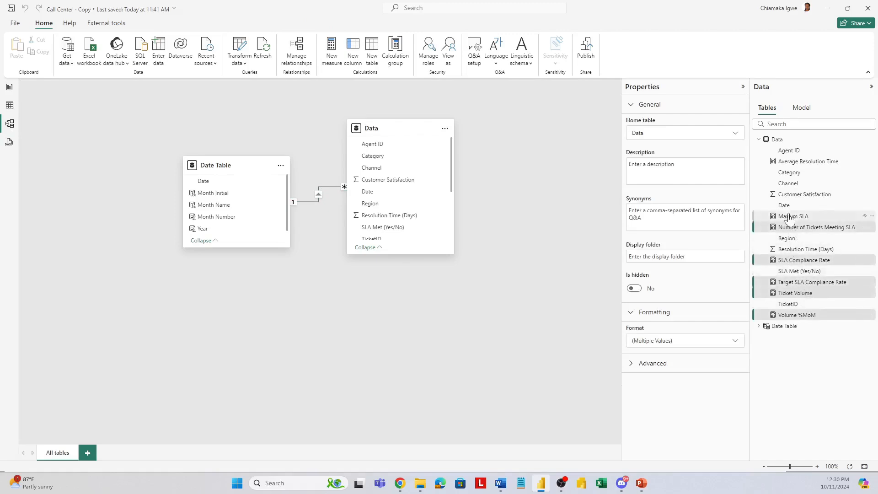
ctrl+click(791, 218)
ctrl+click(789, 162)
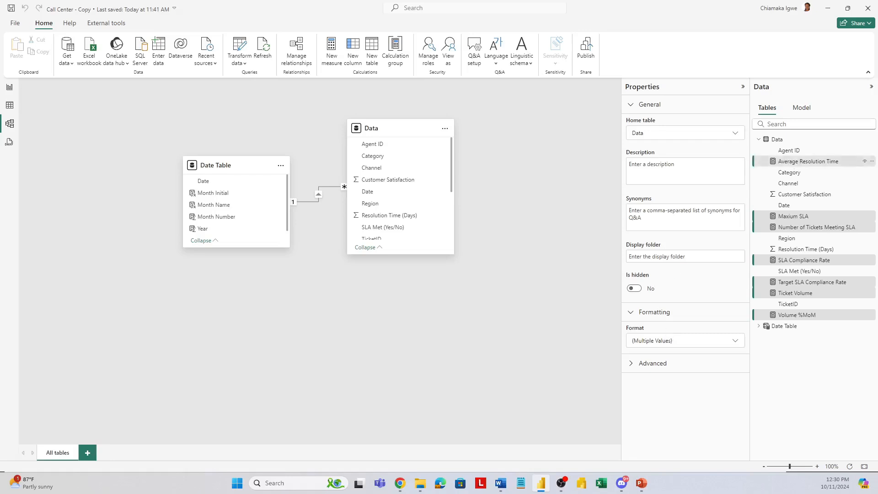
click(685, 256)
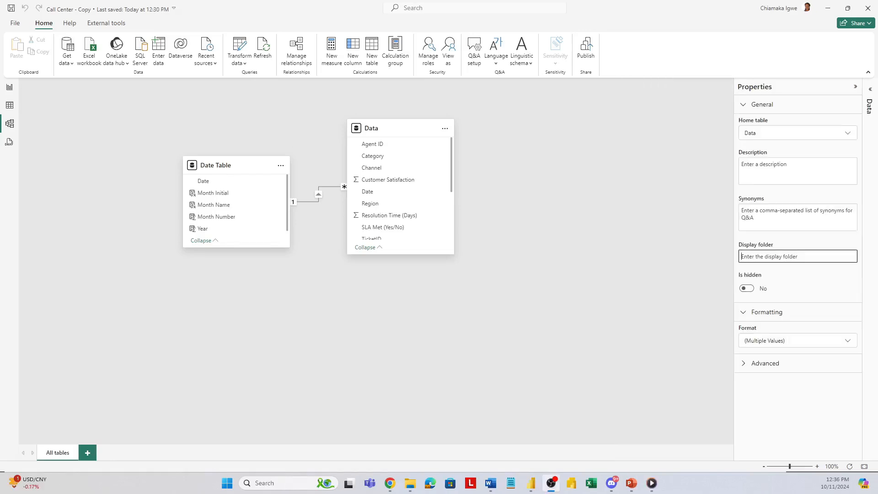
text(_measures)
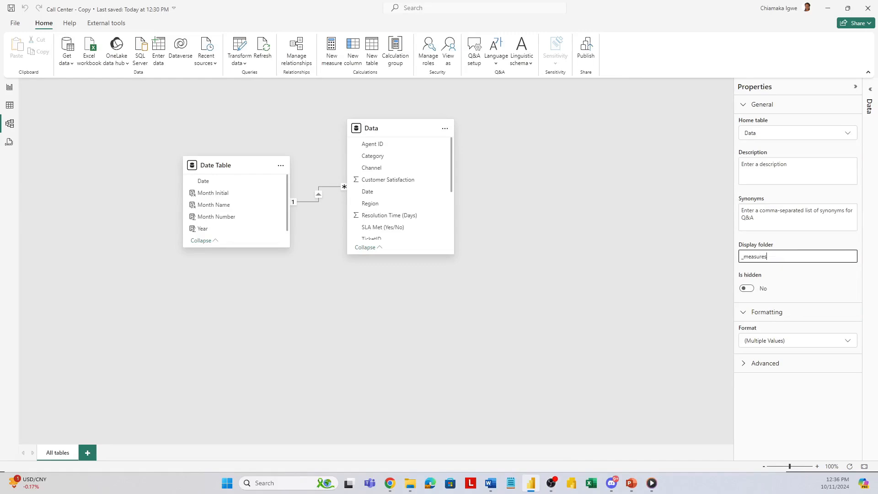
key(Return)
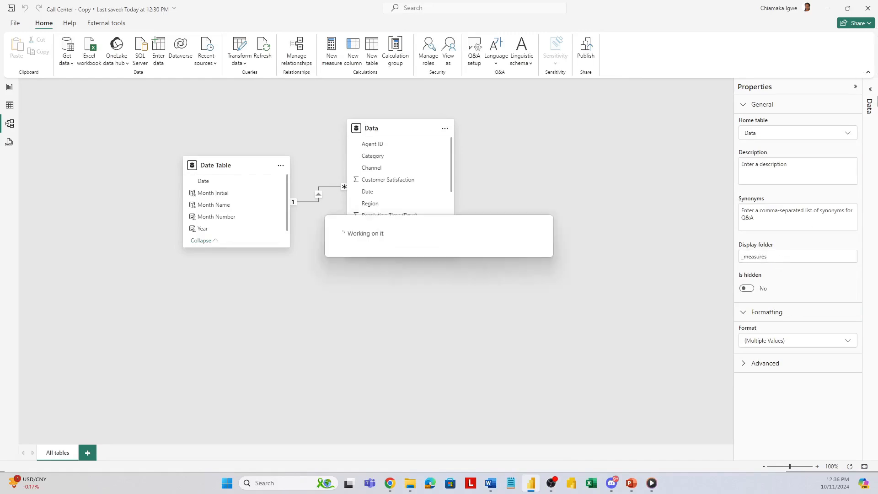
click(870, 98)
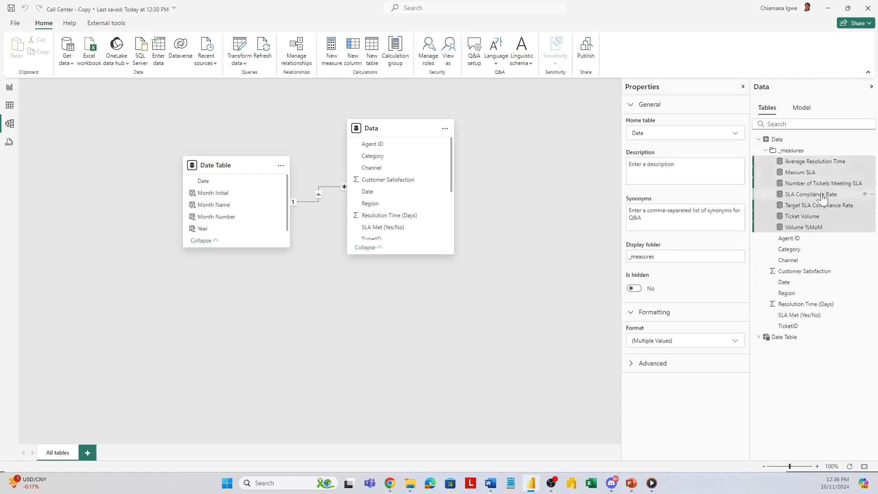
click(765, 151)
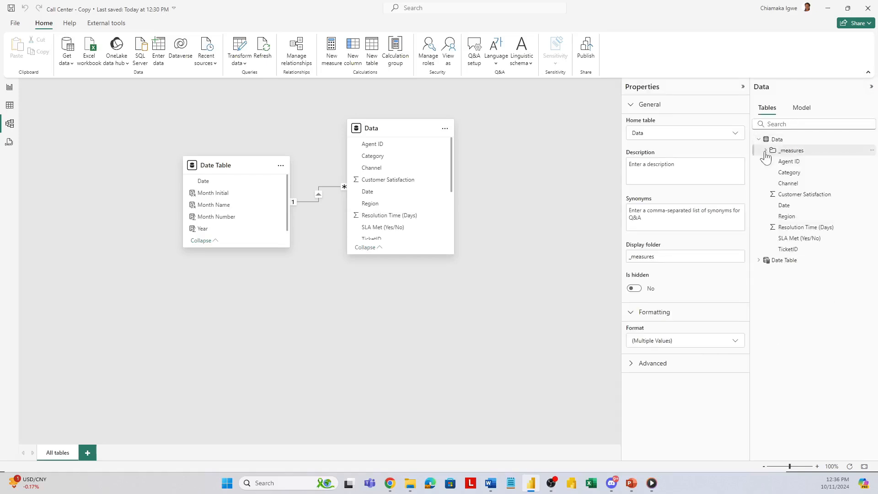
Step: On the report page, insert a stacked bar chart and size it as a flat strip across the upper part of the first white card
click(10, 88)
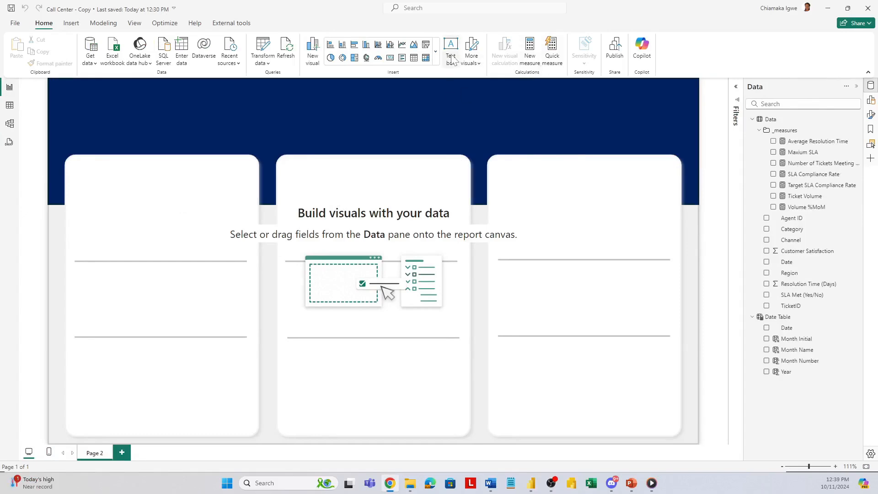
click(331, 47)
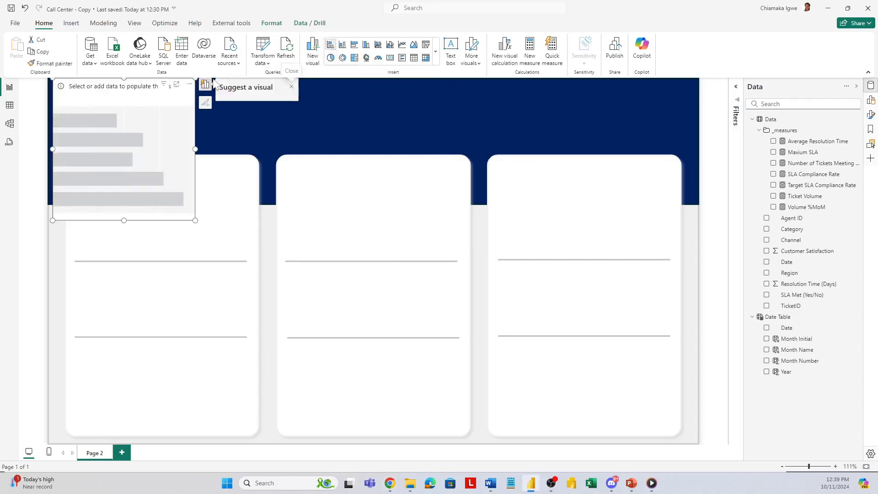
drag(153, 100, 180, 180)
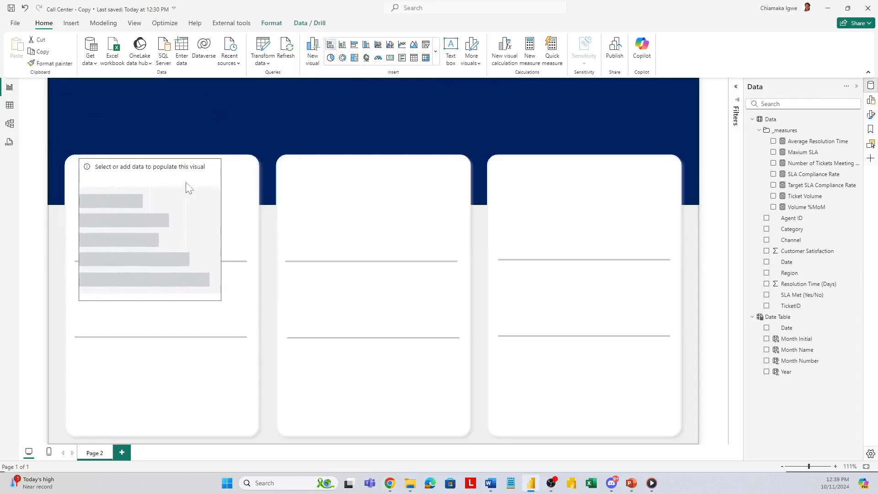
drag(222, 300, 250, 193)
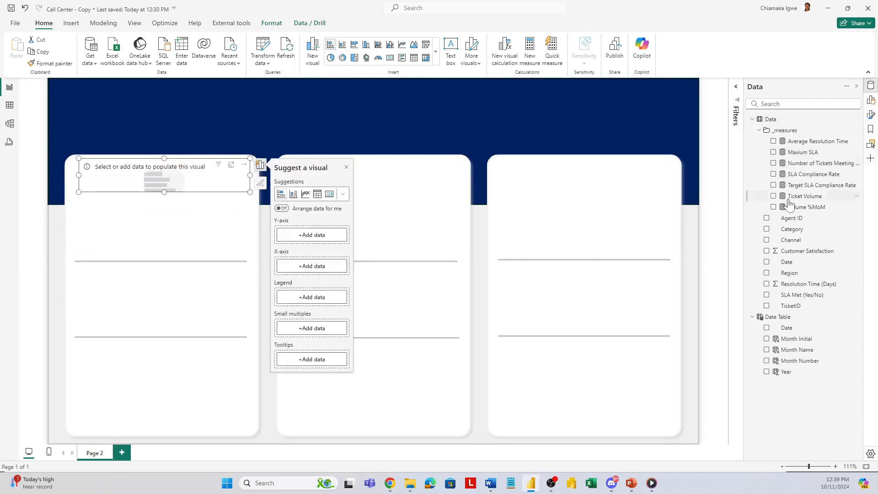
Step: Plot Ticket Volume on the bar chart's X-axis with Channel as its legend, and make the chart slightly taller
click(773, 196)
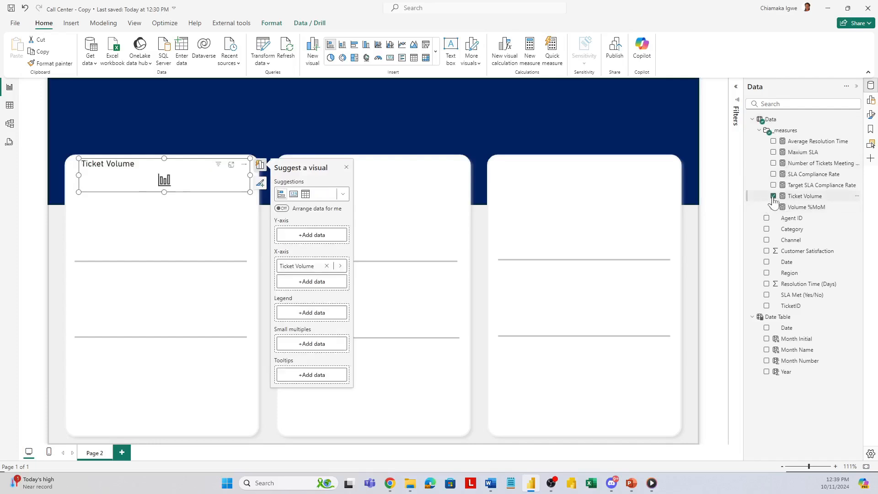
click(871, 117)
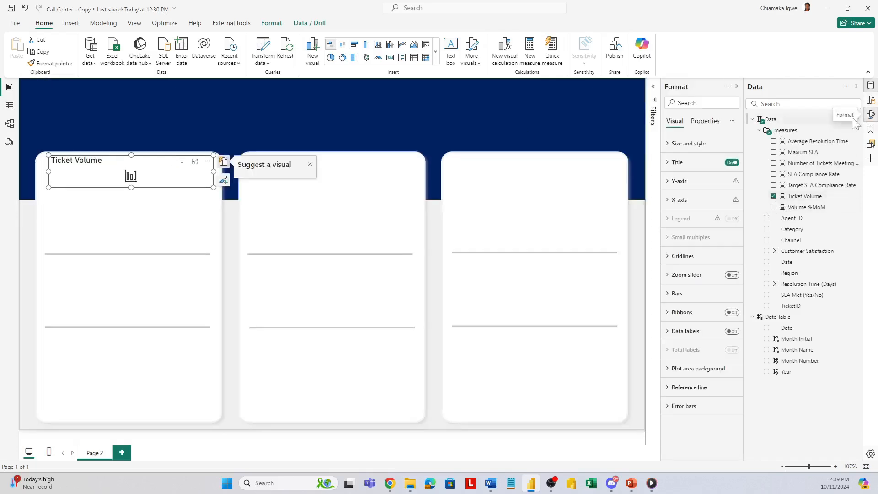
click(870, 102)
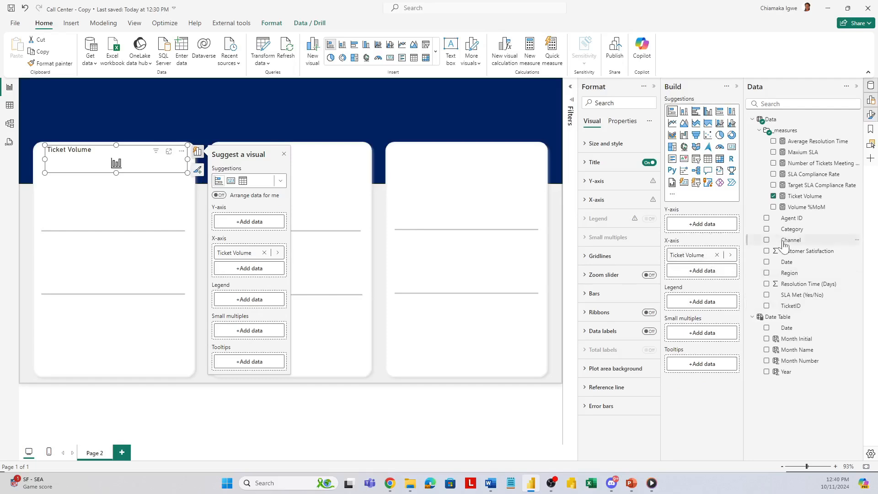
drag(775, 249, 704, 306)
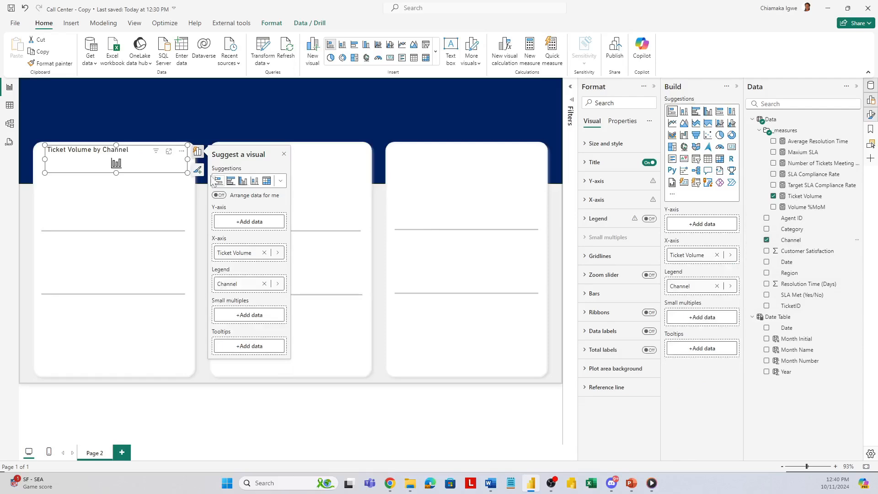
drag(187, 173, 188, 186)
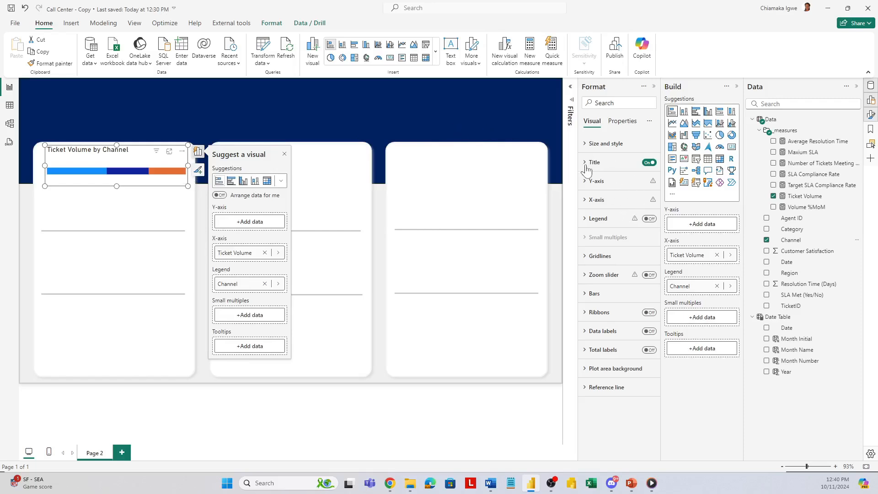
Step: Turn off the bar chart's title and legend and shrink the chart slightly
click(647, 162)
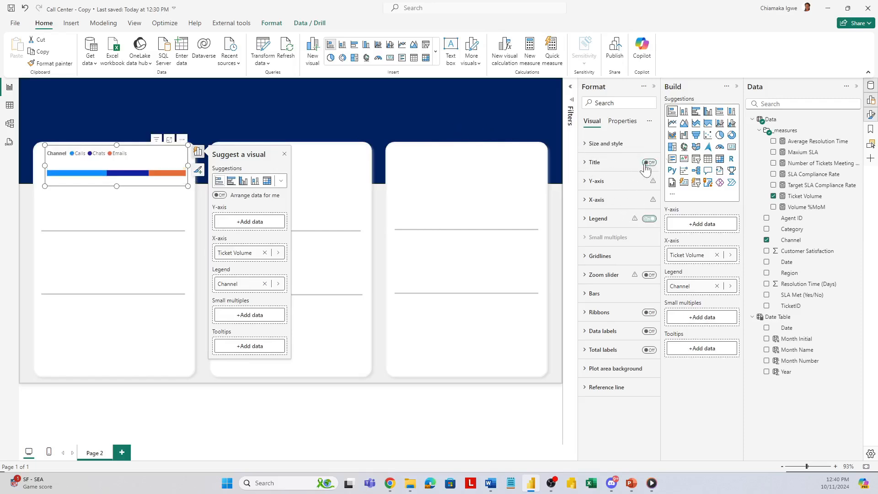
click(649, 218)
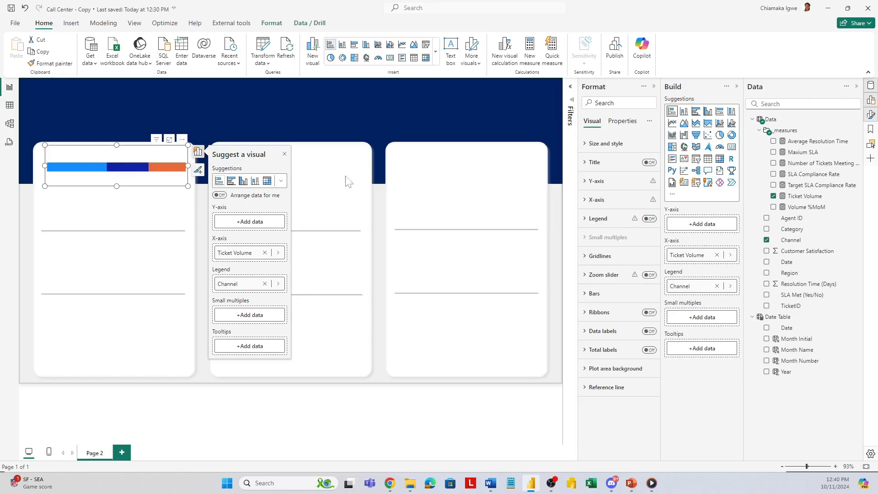
drag(188, 185, 186, 179)
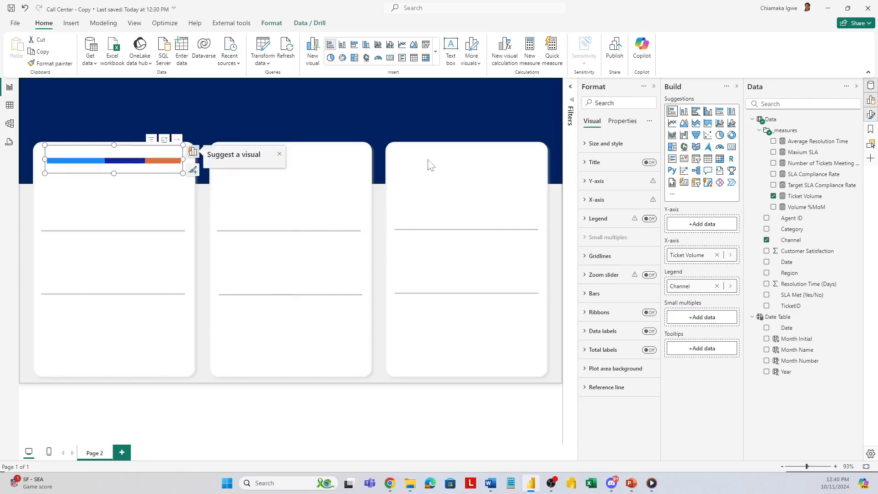
Step: Color the Calls series of the bar chart dark navy, matching the page header
click(590, 294)
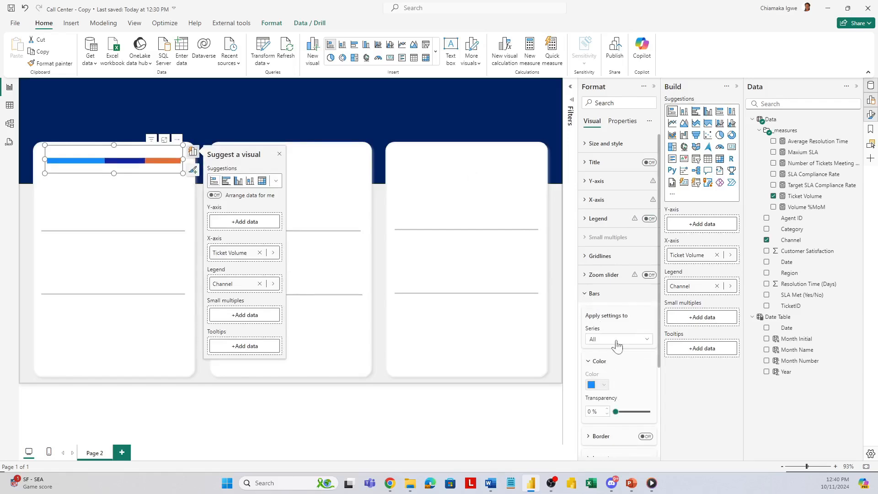
click(617, 339)
click(604, 362)
click(603, 387)
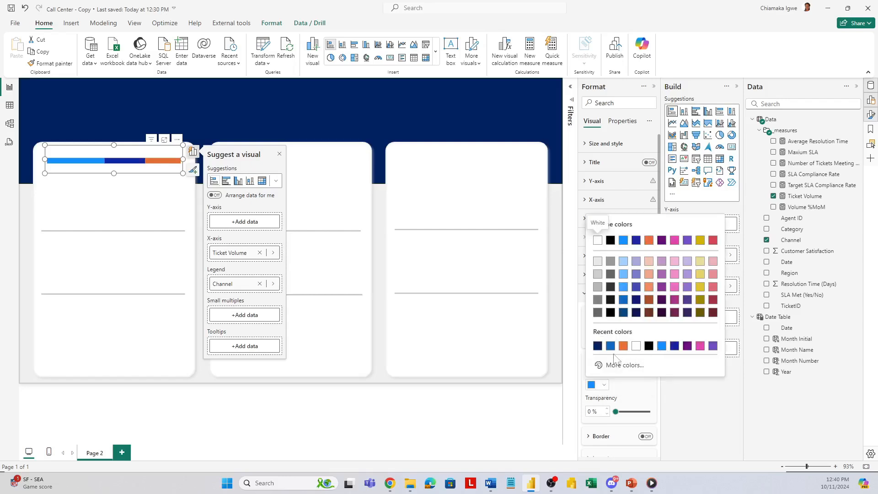
click(597, 346)
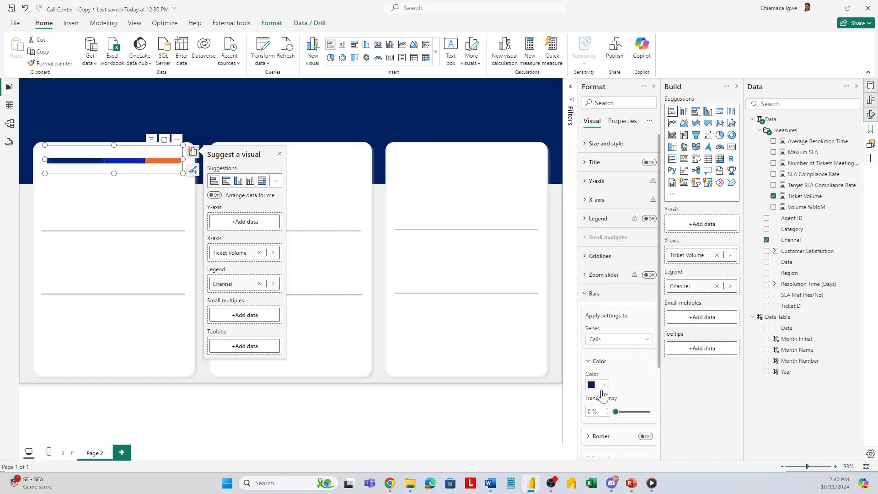
Step: Color the Chats series of the bar chart medium gray and the Emails series light gray
click(619, 340)
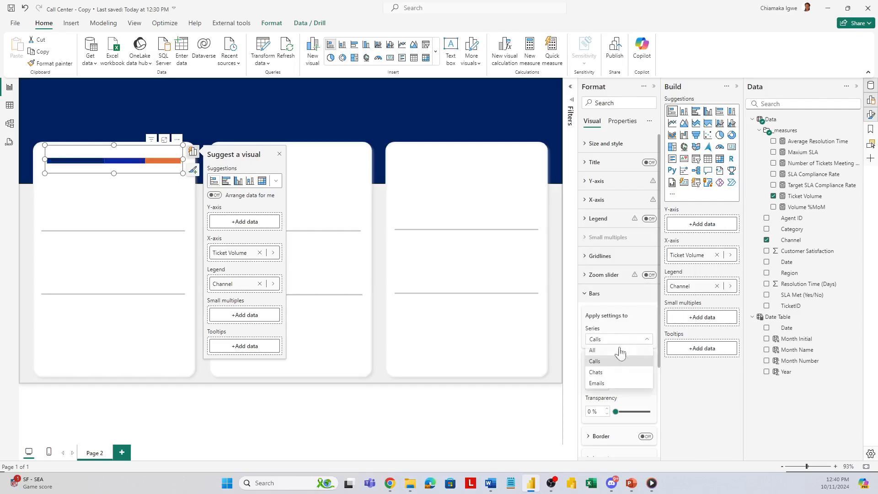
click(612, 384)
click(594, 385)
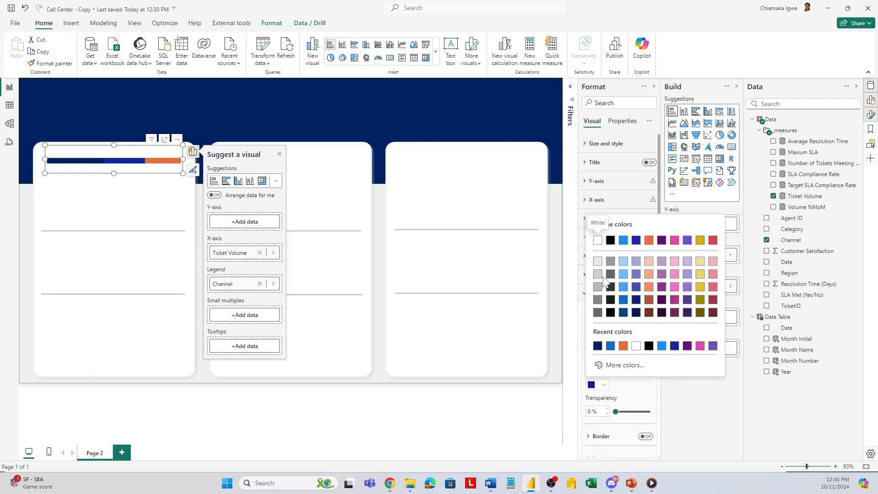
click(597, 299)
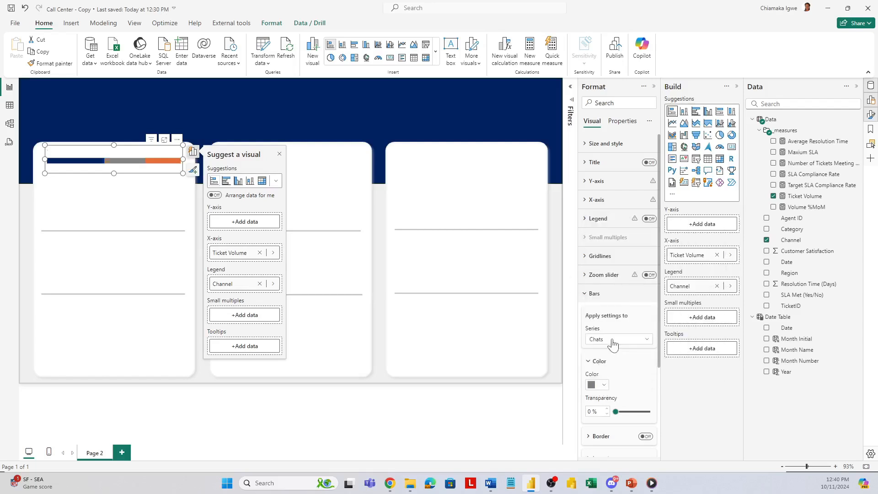
click(612, 340)
click(603, 385)
click(604, 386)
click(600, 278)
Step: Move the bar chart slightly lower in the first card, to about 57 horizontal and 176 vertical, keeping its background off
drag(112, 144, 127, 158)
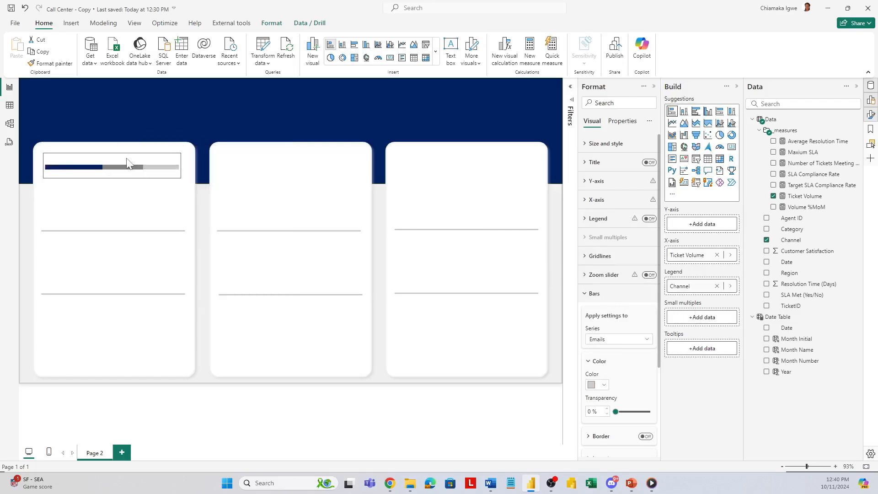
click(586, 147)
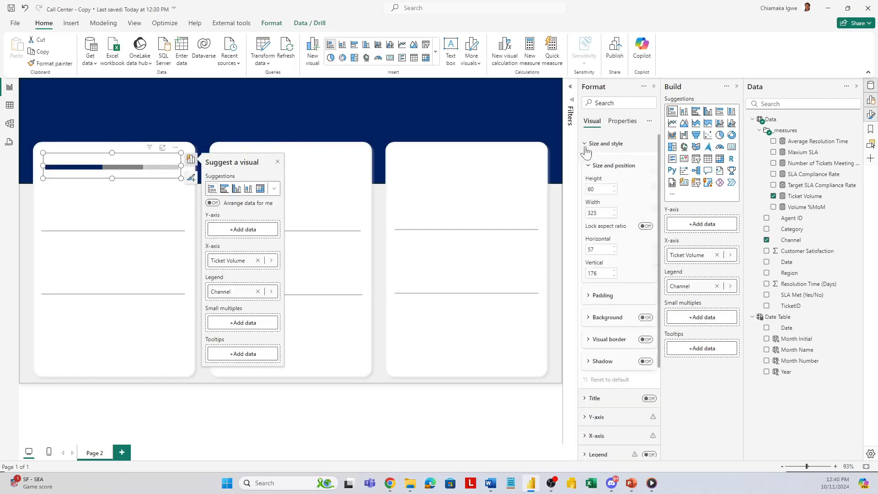
click(646, 318)
click(645, 319)
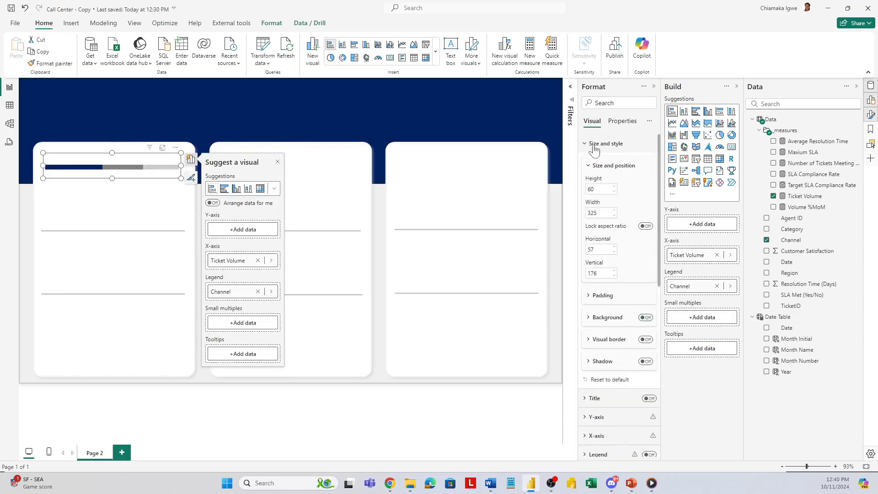
click(278, 163)
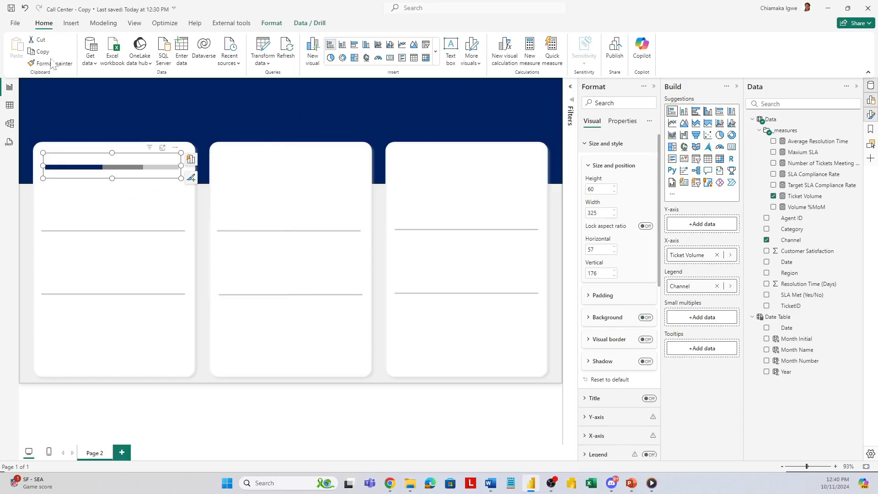
Step: Insert a text box reading CALLS and format the text at size 24 in dark navy
click(71, 23)
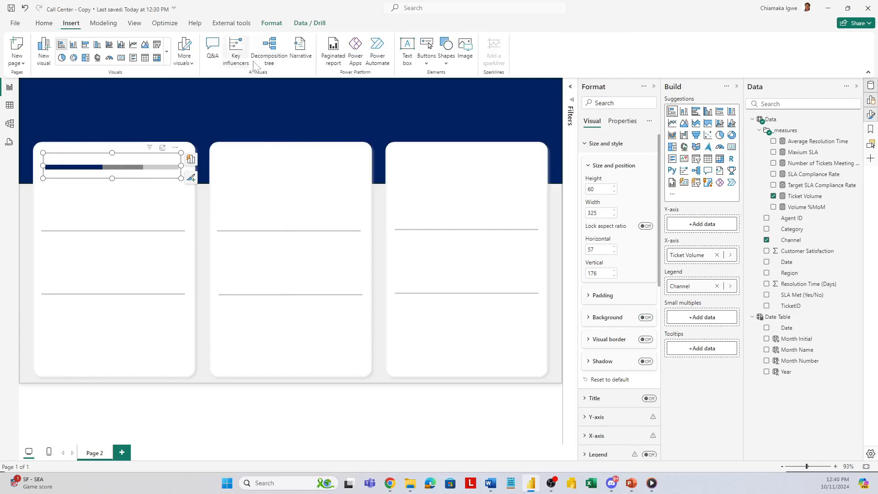
click(407, 50)
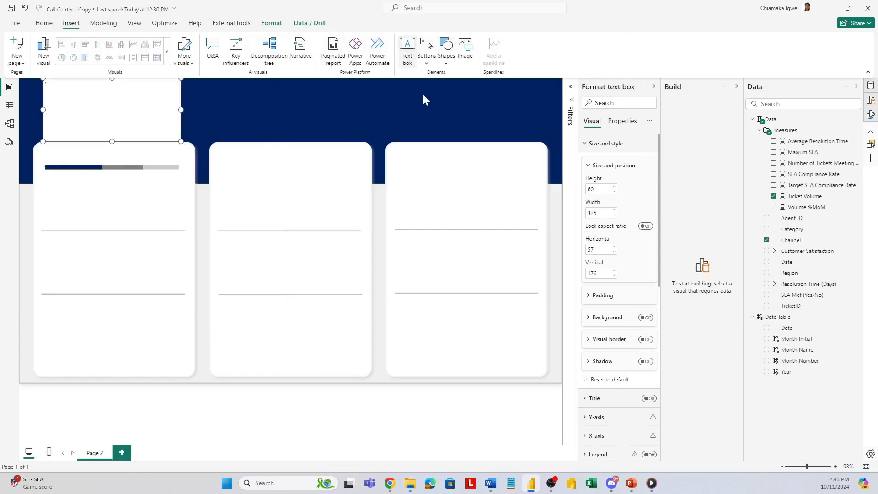
click(97, 99)
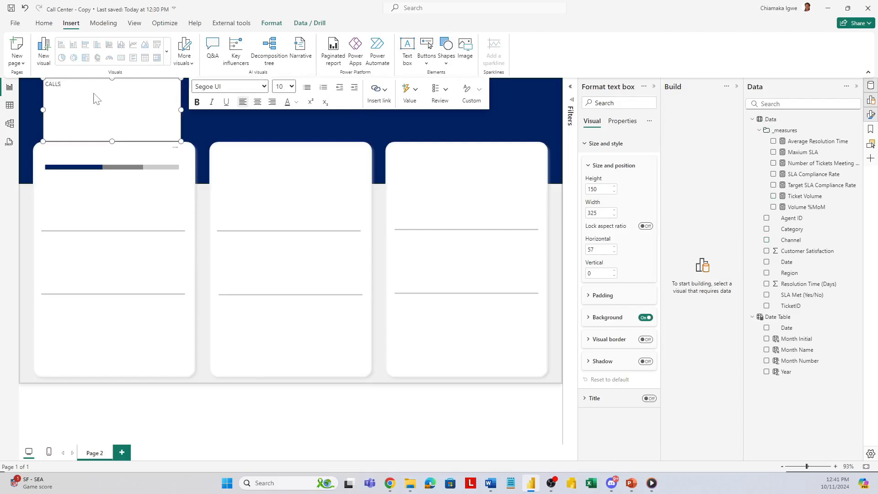
drag(61, 85, 24, 88)
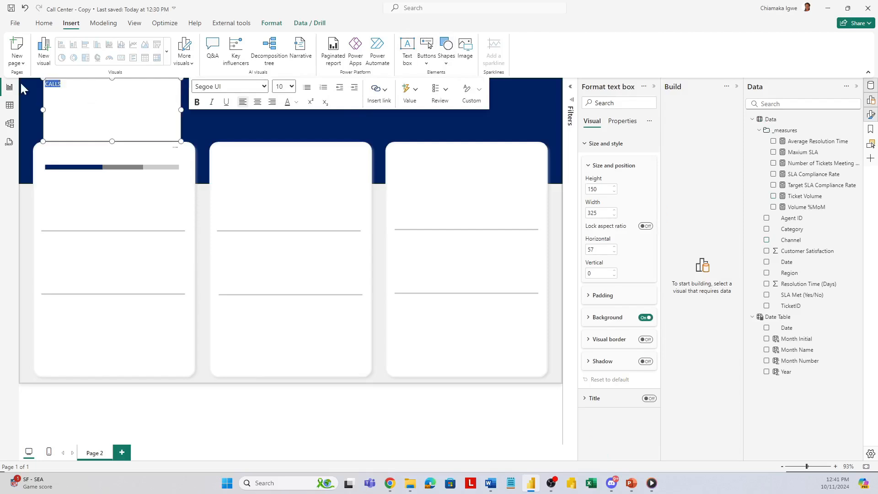
click(292, 87)
click(281, 225)
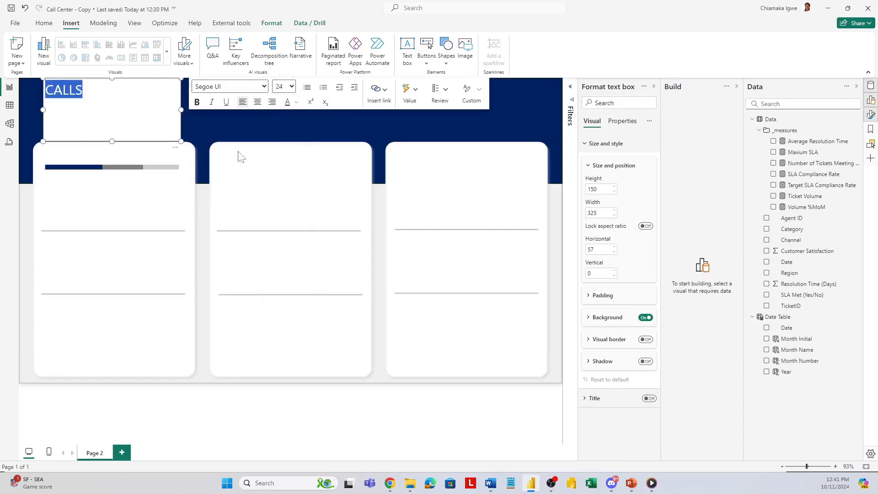
click(296, 102)
click(330, 240)
Step: Resize the CALLS text box to about 145 by 53, place it centered above the bar chart, center its text and remove its background
drag(181, 141, 144, 176)
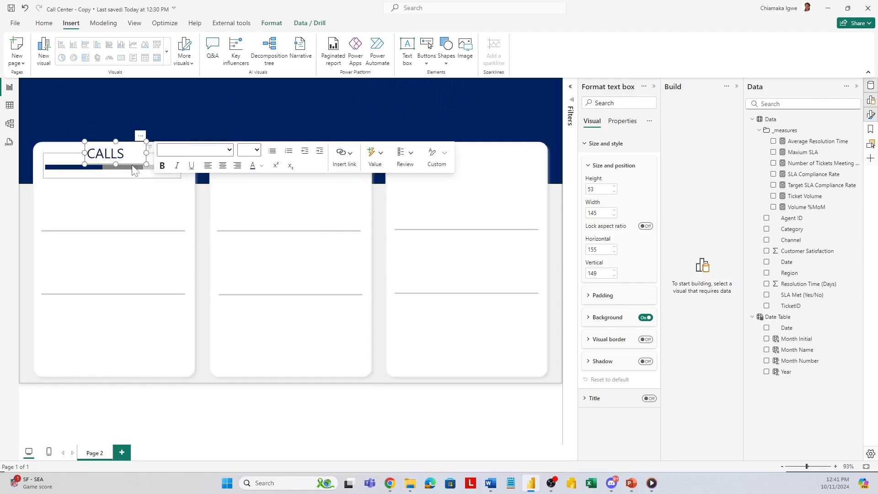
click(222, 165)
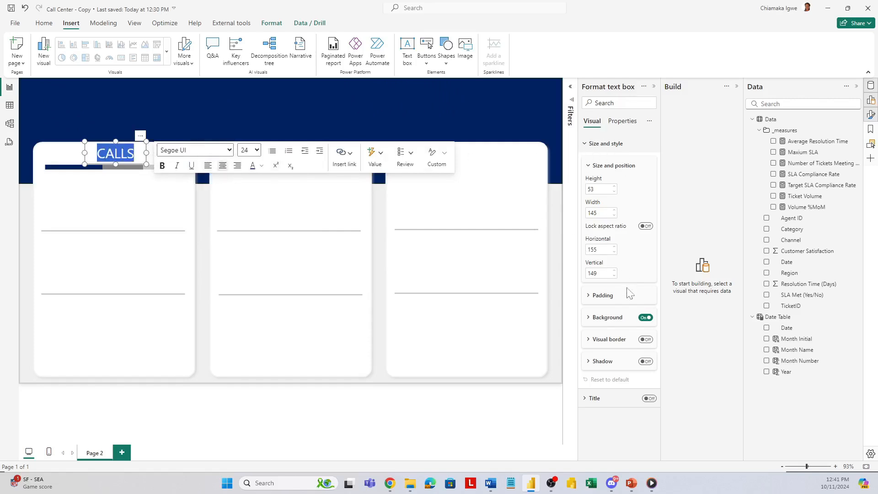
click(645, 318)
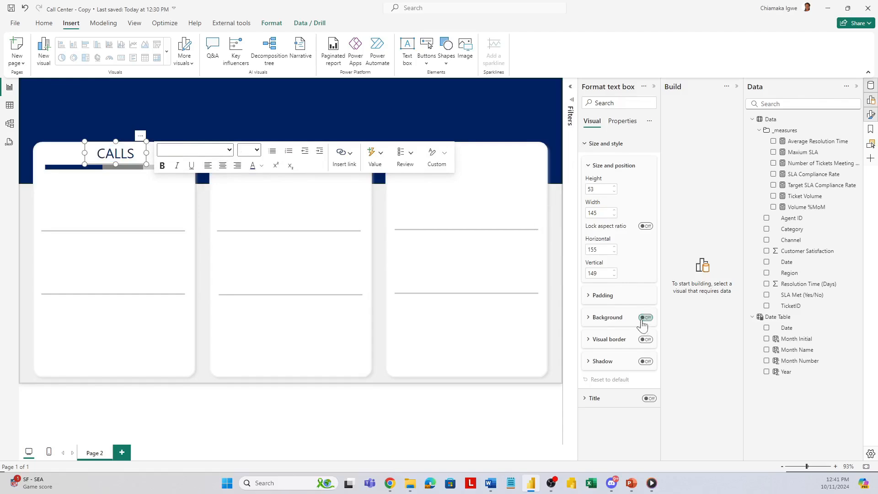
click(118, 215)
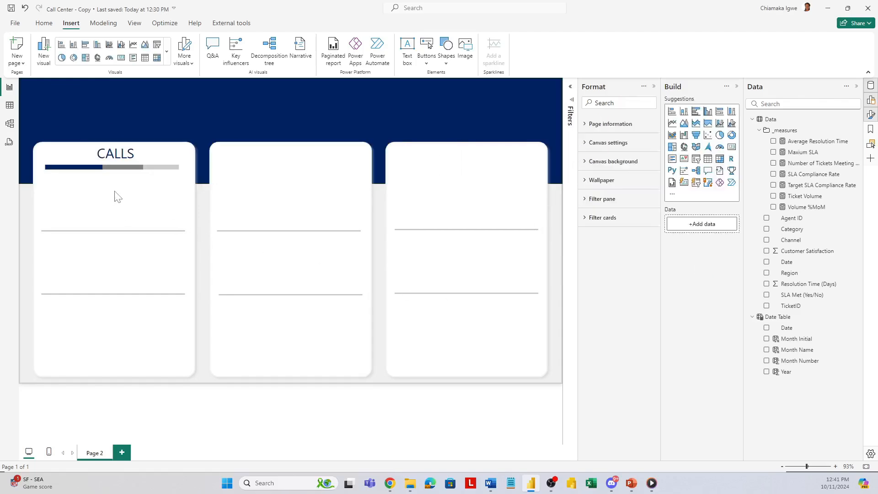
Step: Insert a new-style card visual below the bar chart in the first white card and shrink it to a small box
click(167, 61)
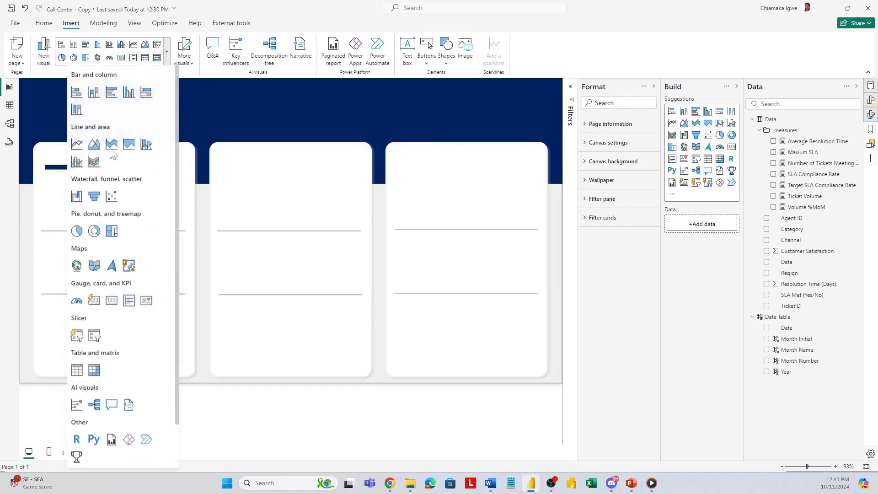
click(91, 301)
drag(128, 122, 132, 213)
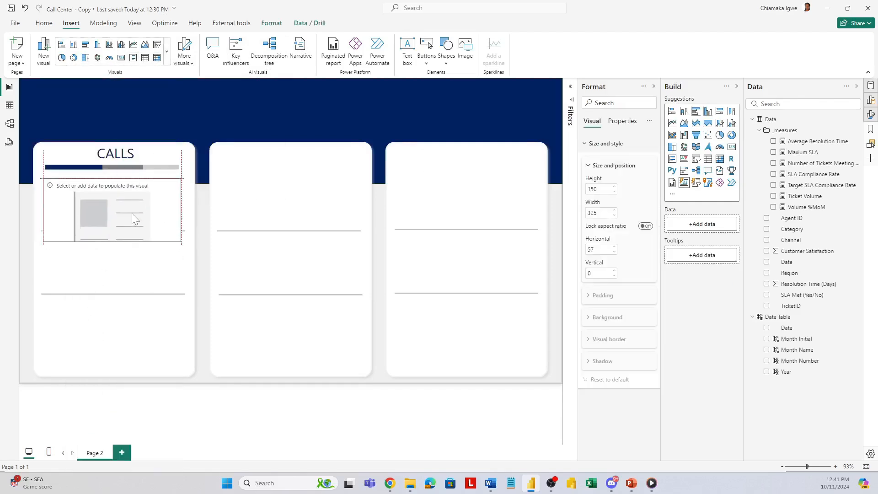
drag(181, 237, 105, 224)
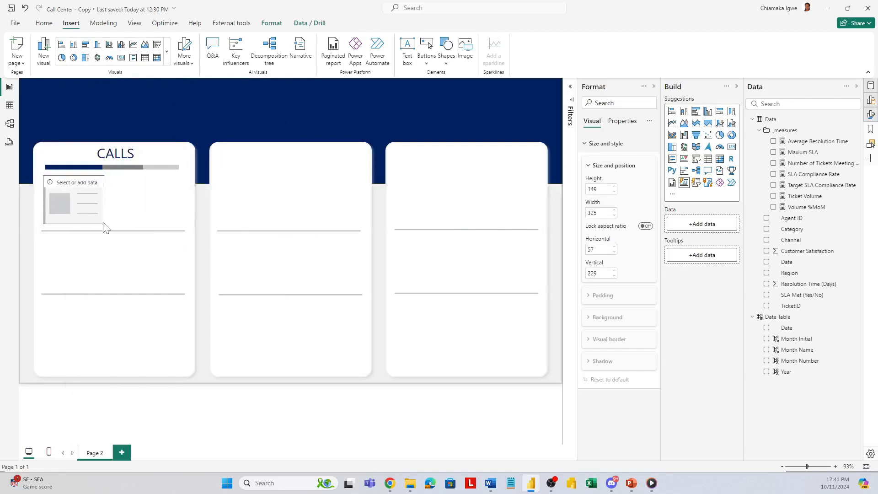
Step: Add the Ticket Volume measure to the new card and format its callout value with display units None and font size 35
click(773, 196)
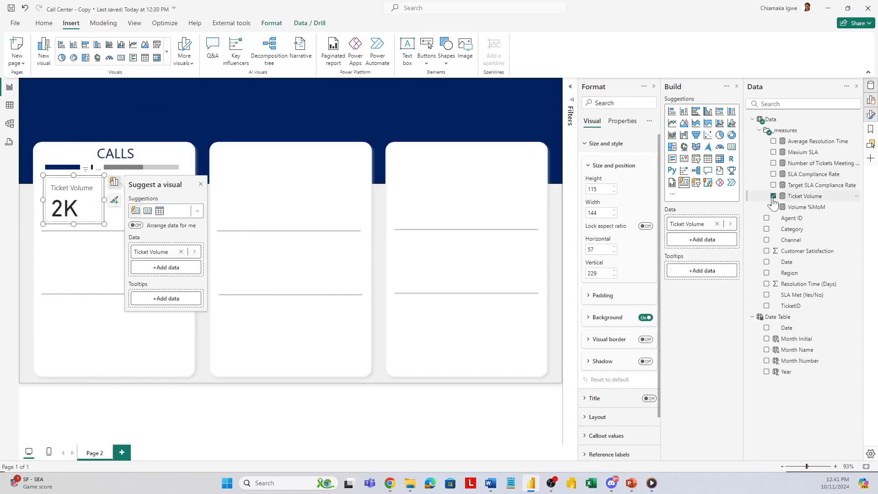
click(591, 436)
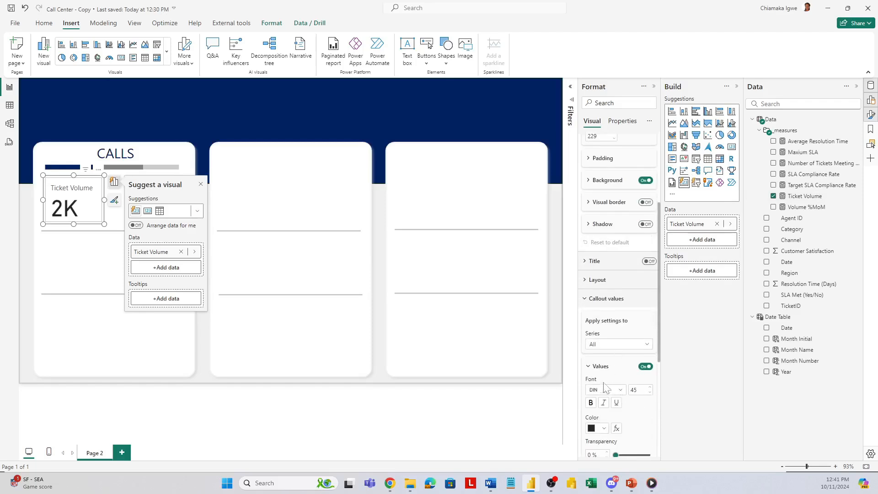
click(620, 346)
click(615, 363)
scroll(612, 407, down, 5)
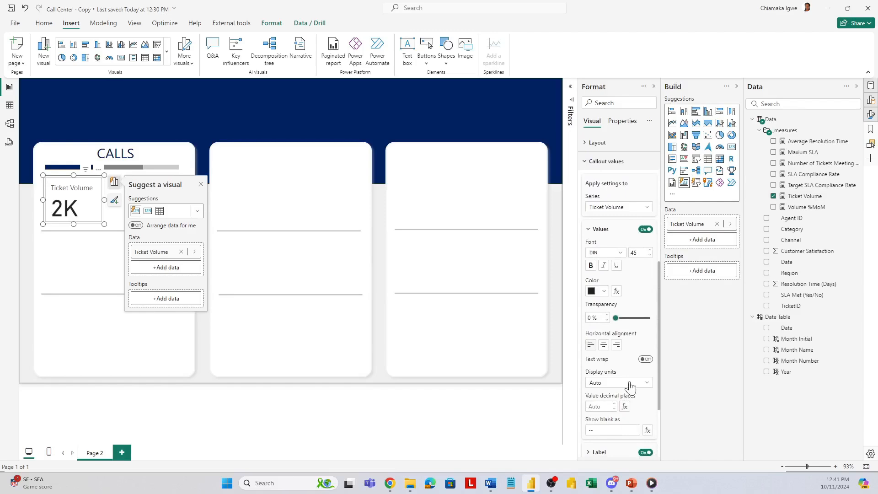
click(631, 388)
click(606, 408)
text(35)
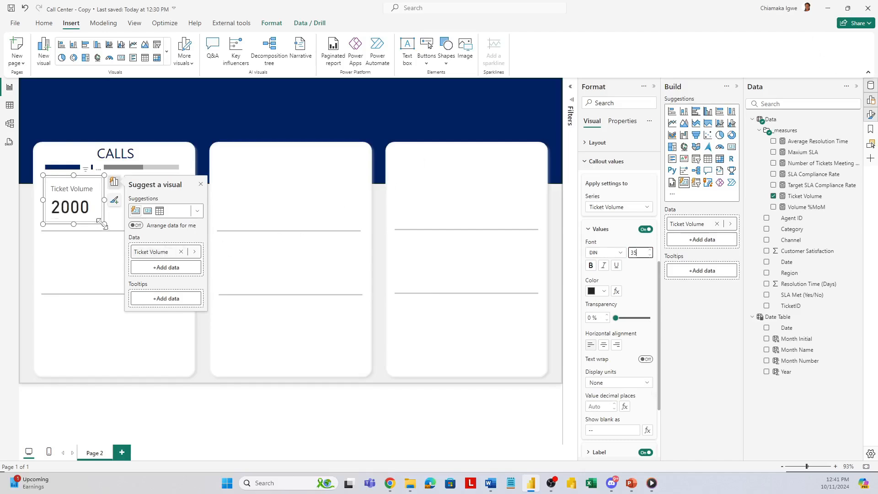
Step: Narrow the Ticket Volume card to about 139 wide and set its padding to 0 px on all four sides
mouse_move(104, 224)
mouse_down()
mouse_move(94, 217)
mouse_move(102, 224)
mouse_up()
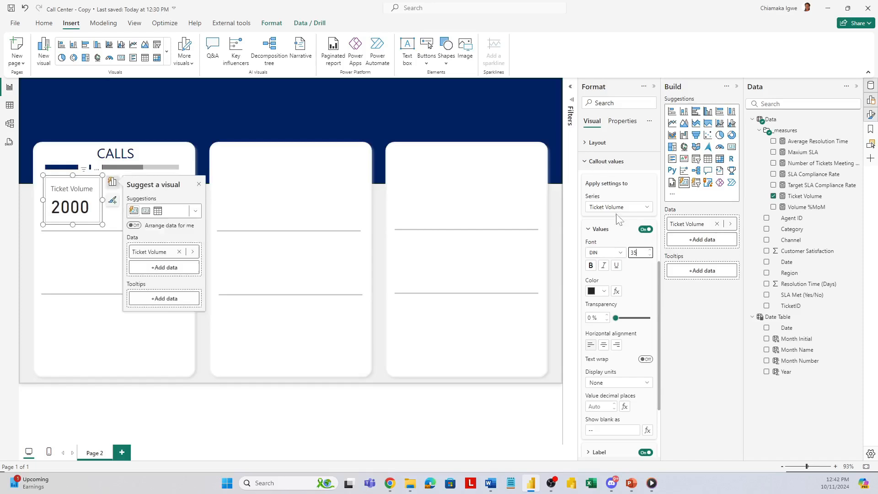
scroll(618, 218, up, 6)
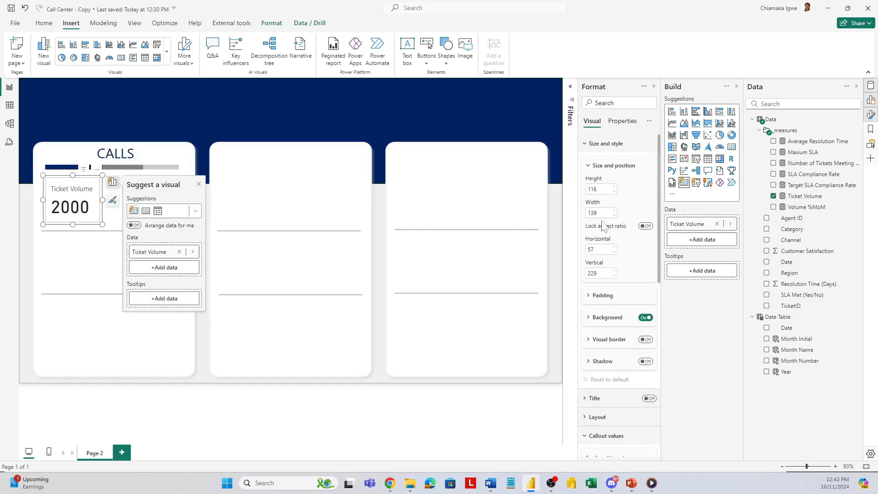
click(591, 297)
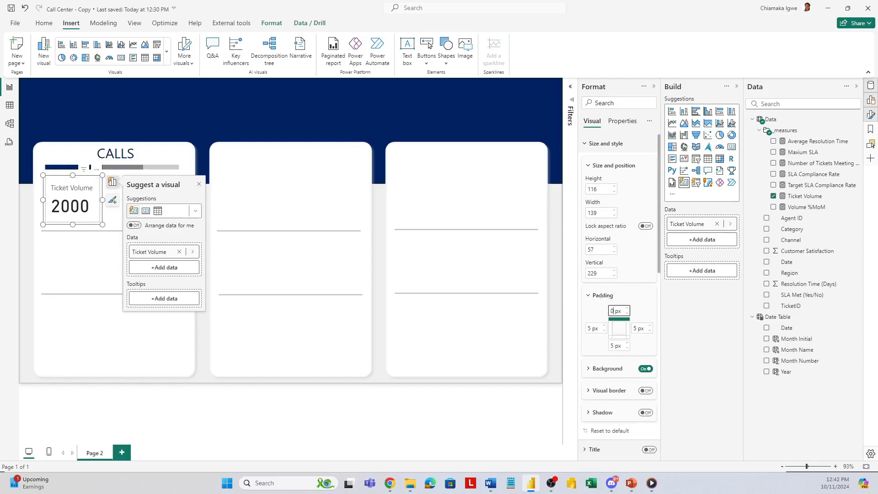
key(Tab)
key(Tab)
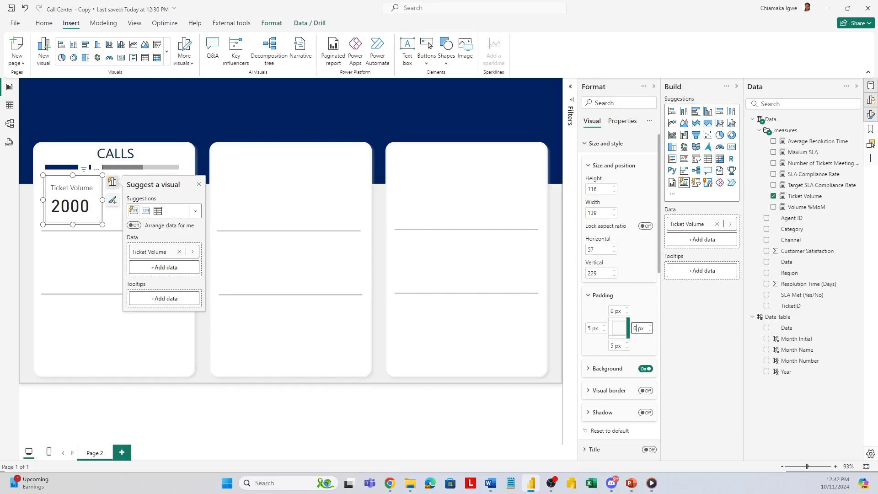
key(Tab)
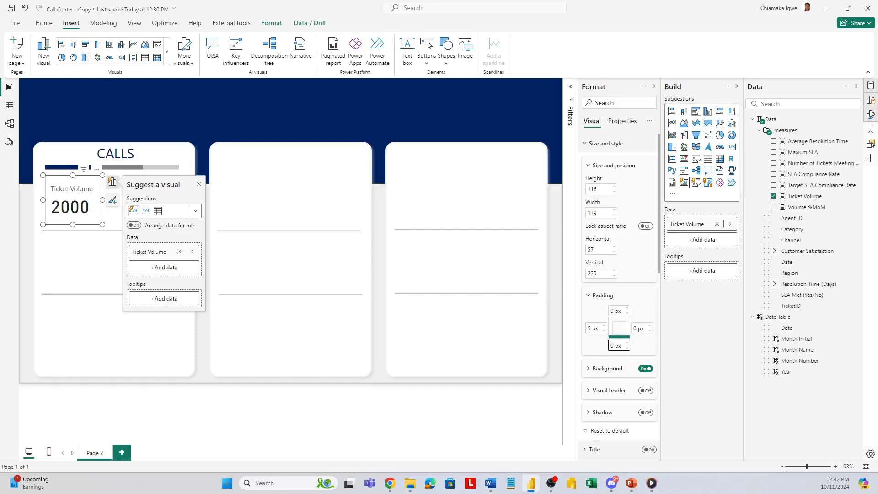
text(0)
key(Tab)
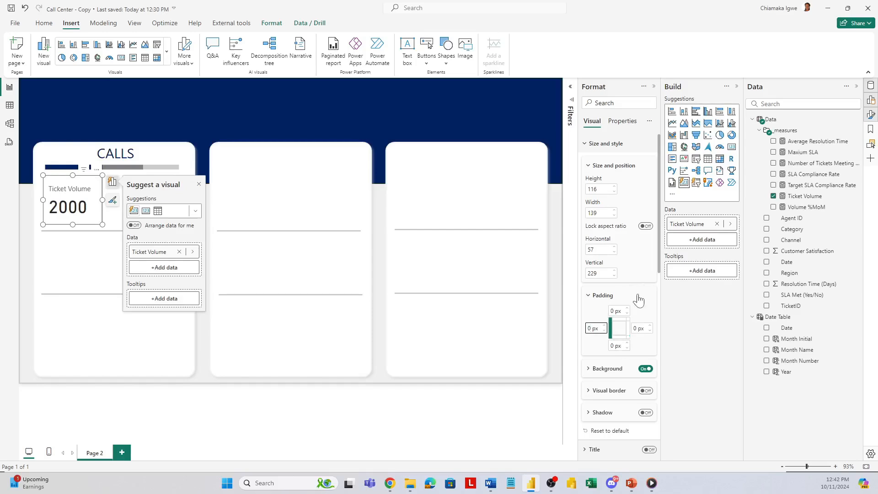
Step: Add the Volume %MoM measure as a reference label for the card's Ticket Volume series
scroll(621, 380, down, 6)
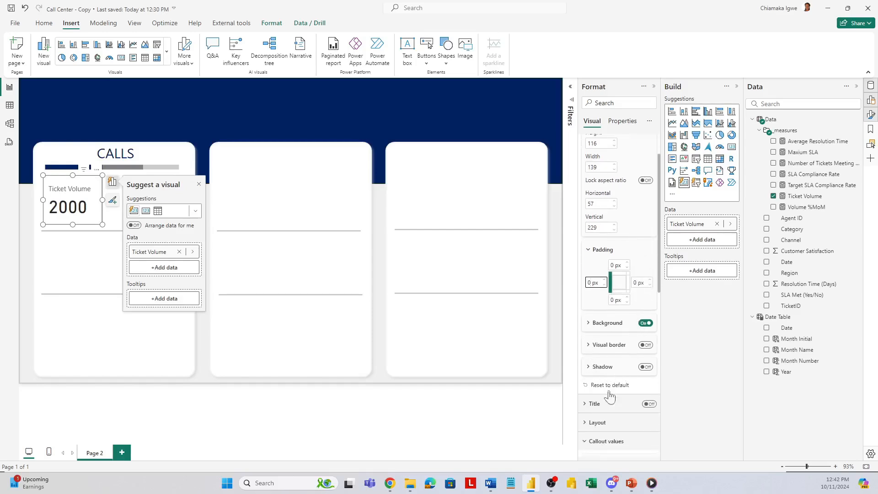
scroll(604, 270, down, 4)
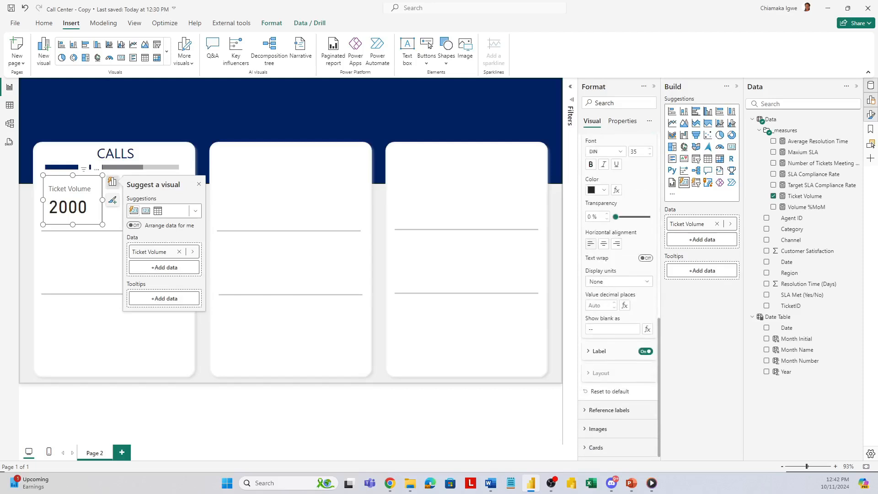
click(595, 412)
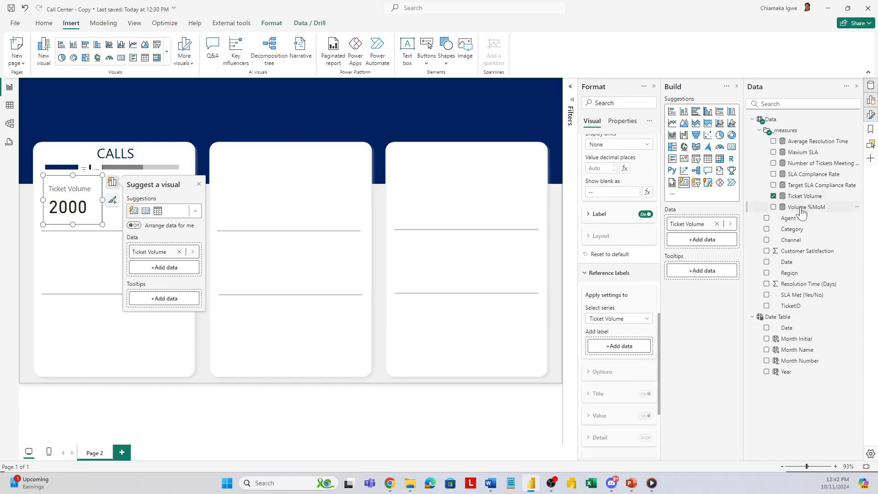
drag(801, 211, 634, 348)
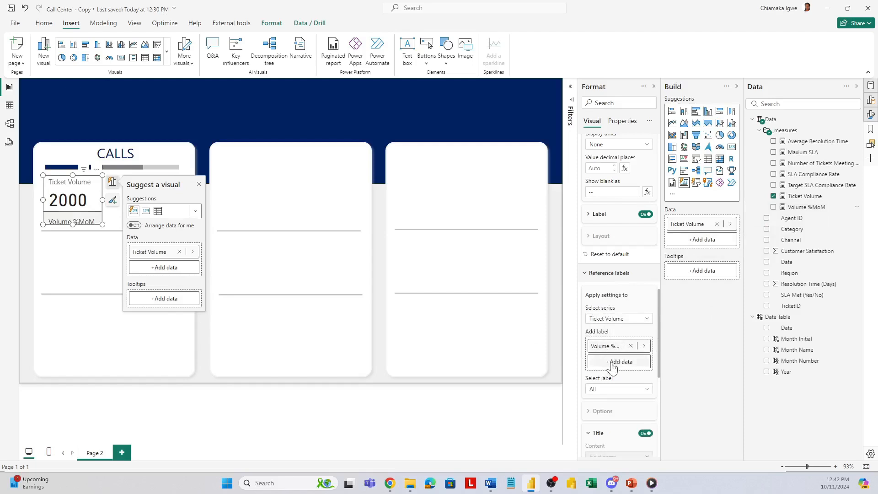
click(629, 321)
click(630, 340)
Step: Give the Volume %MoM reference label a custom title reading %MoM
scroll(646, 339, down, 2)
click(618, 298)
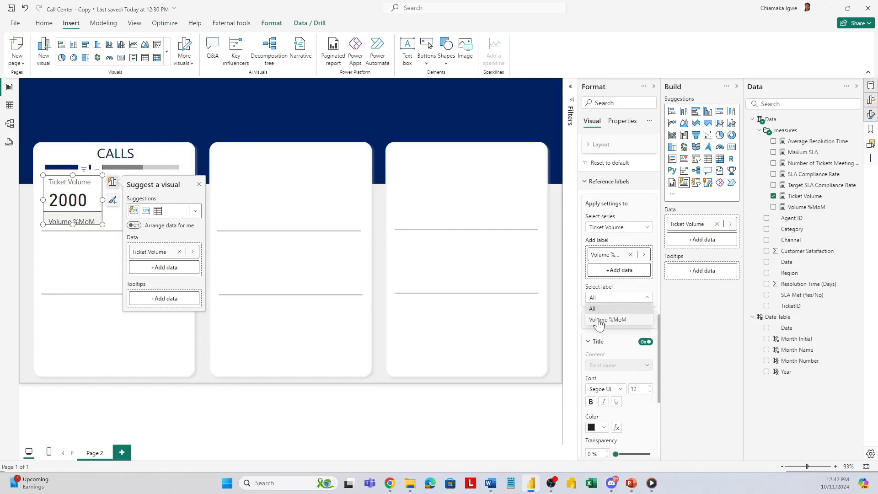
click(599, 326)
click(622, 370)
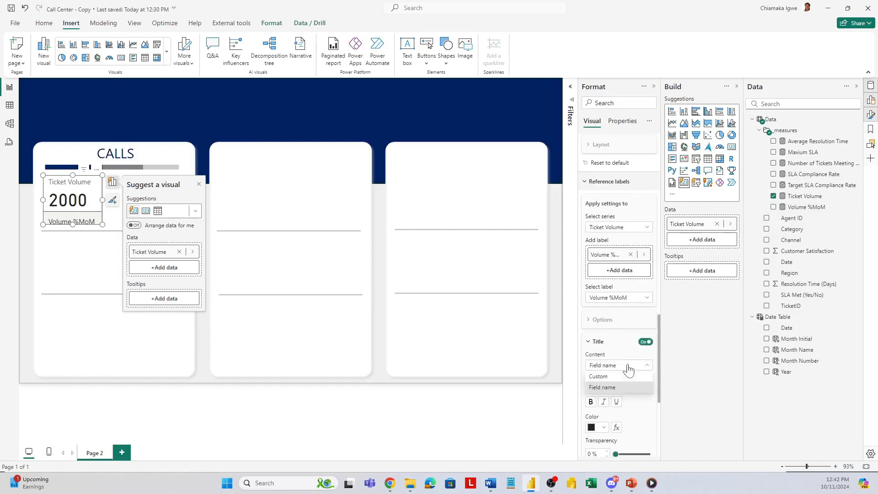
click(608, 387)
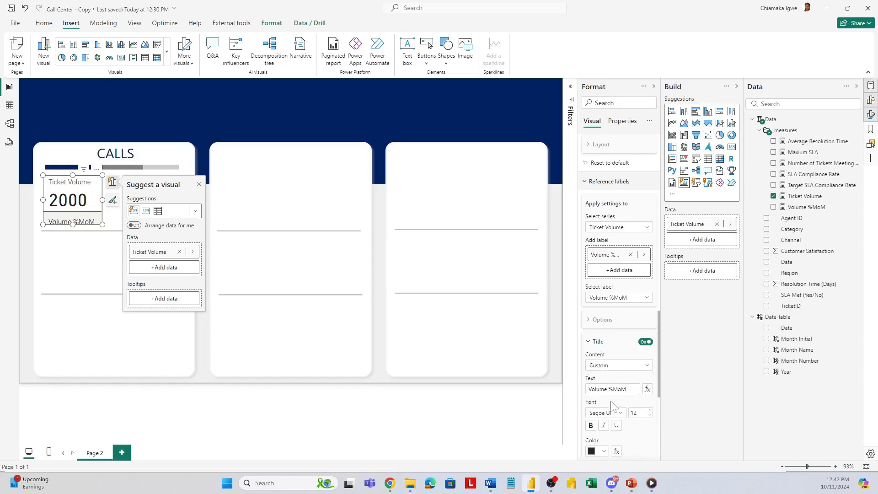
click(609, 389)
key(BackSpace)
key(BackSpace)
key(BackSpace)
key(BackSpace)
key(BackSpace)
key(BackSpace)
key(BackSpace)
Step: Apply the reference label settings to all series and turn off the divider between the callout and the label
click(614, 228)
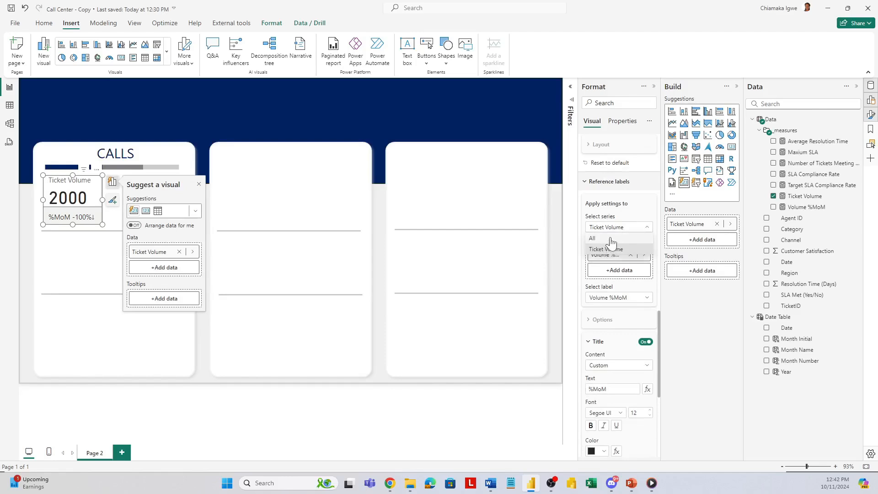
click(612, 239)
scroll(619, 374, down, 3)
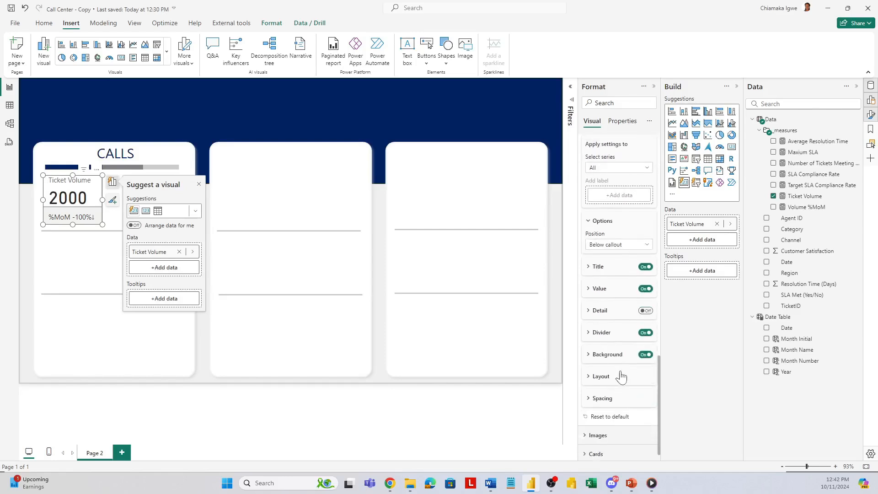
click(592, 374)
scroll(612, 392, down, 2)
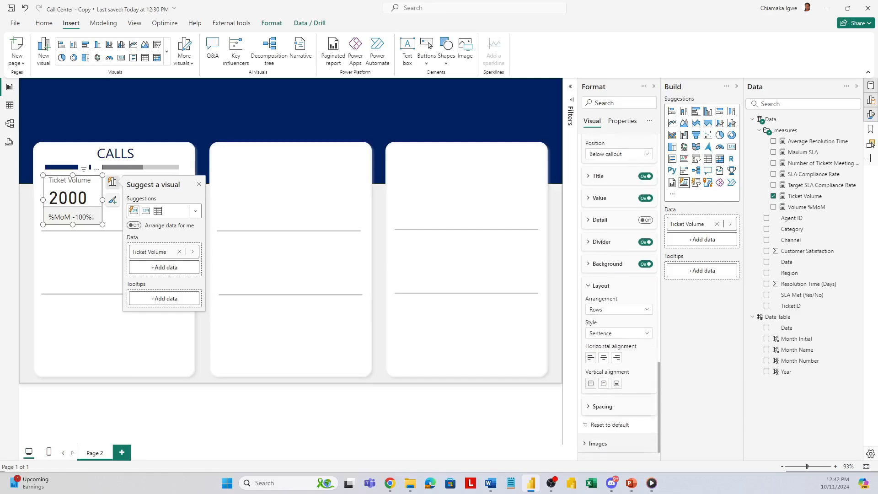
scroll(612, 348, up, 2)
click(615, 325)
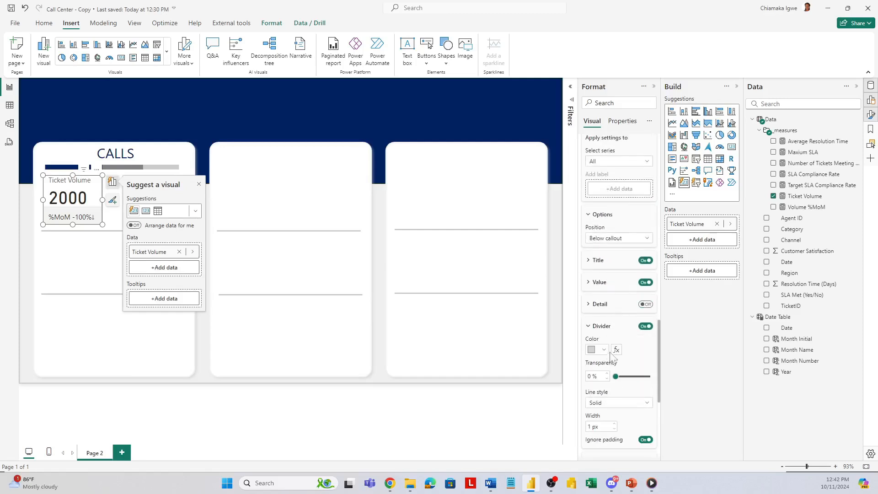
click(644, 327)
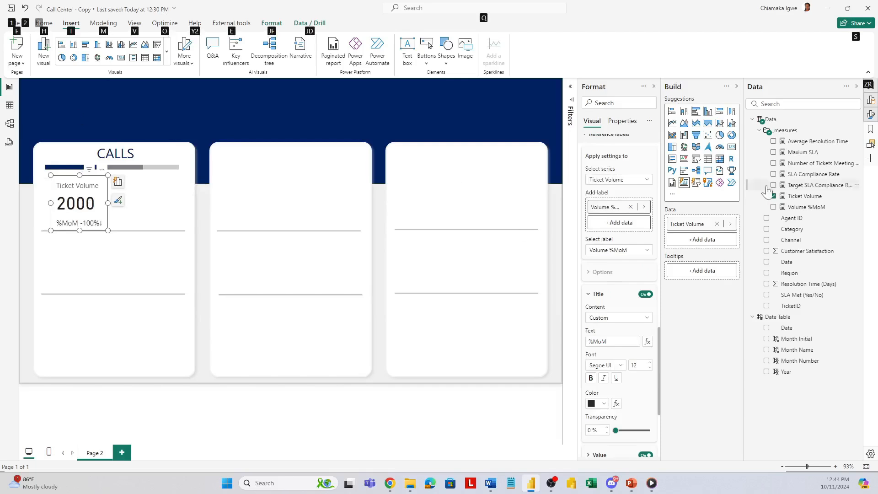
Step: Rename the card's Ticket Volume field as Volume and move the card up and left, just below the bar chart
double_click(683, 224)
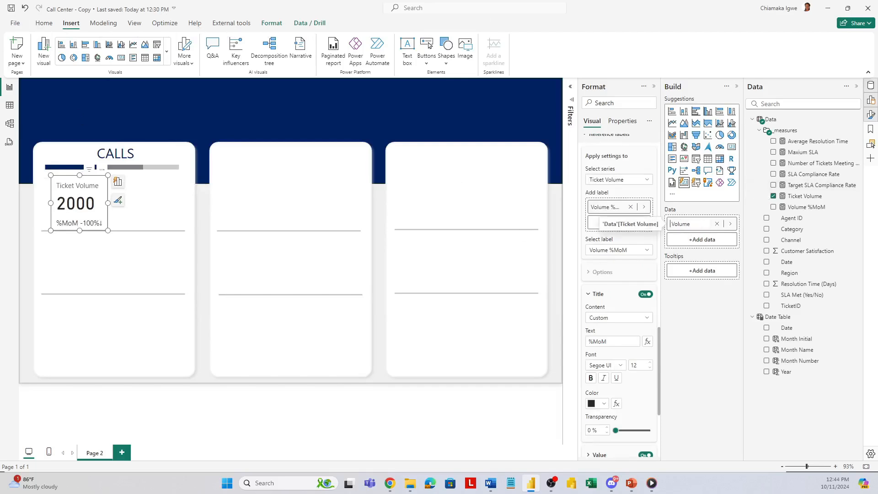
click(99, 188)
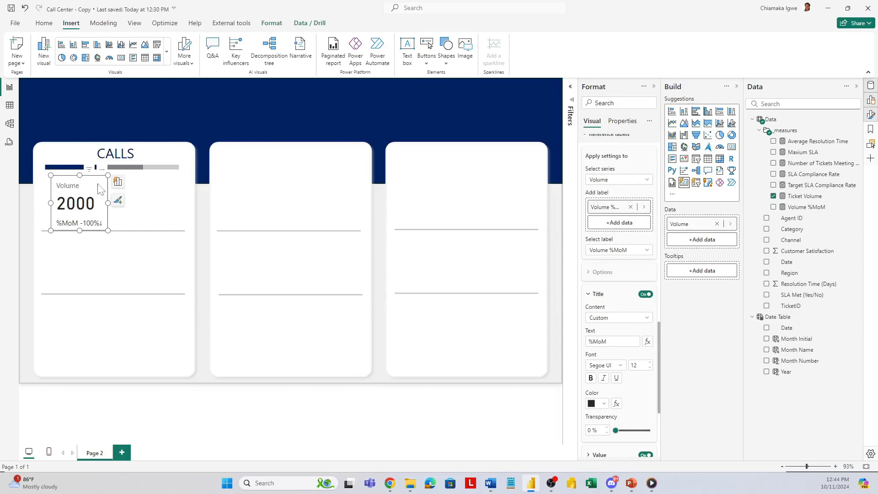
drag(100, 188, 87, 182)
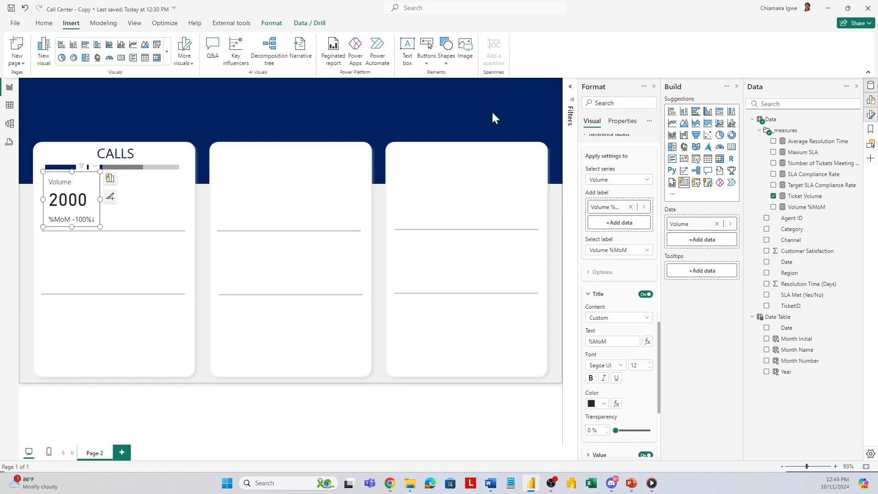
Step: Filter the Volume card by Channel to show only Calls, and collapse the filter and format settings
click(570, 87)
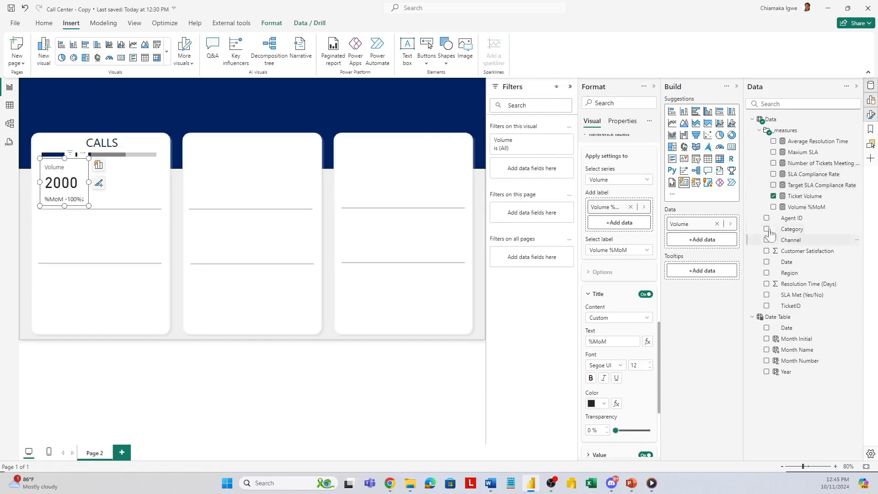
drag(770, 235, 526, 168)
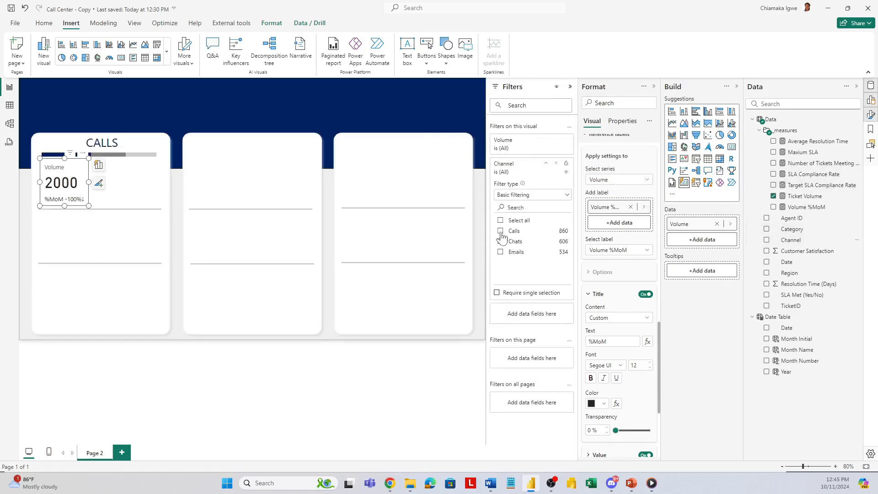
click(501, 232)
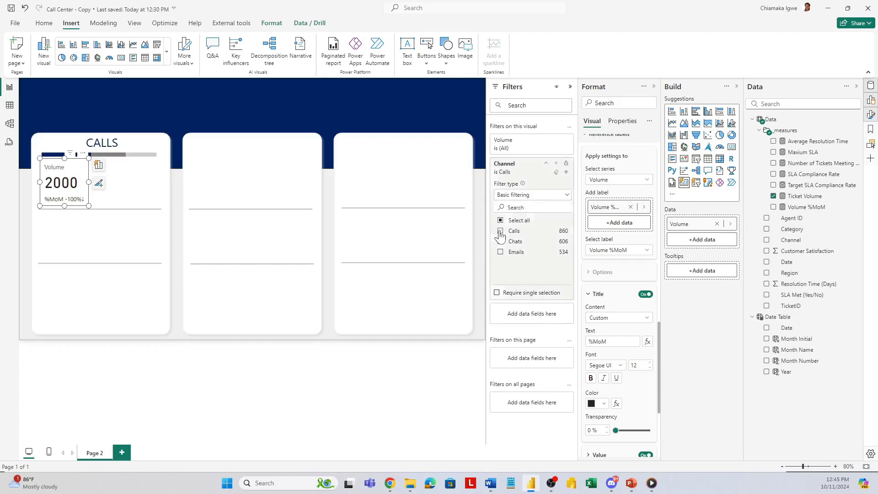
click(570, 86)
click(653, 86)
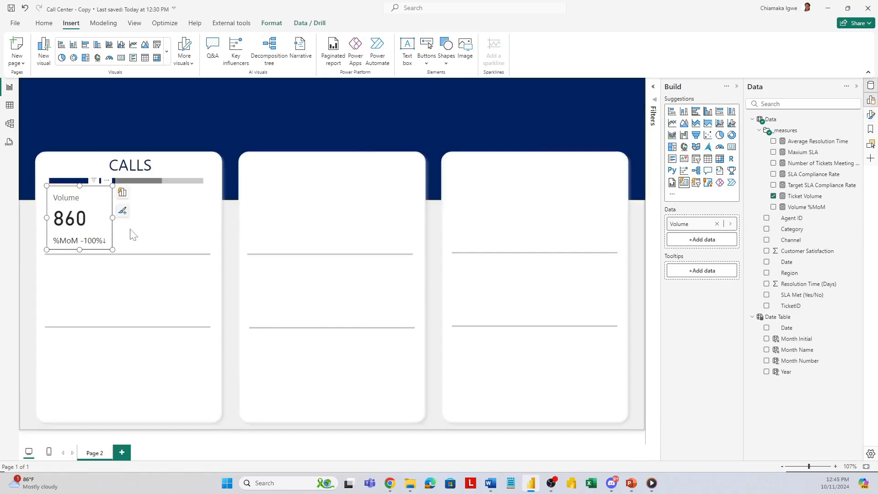
Step: Insert a blank line chart and place it beside the Volume card in the CALLS section, aligned with the card's lower edge
click(172, 234)
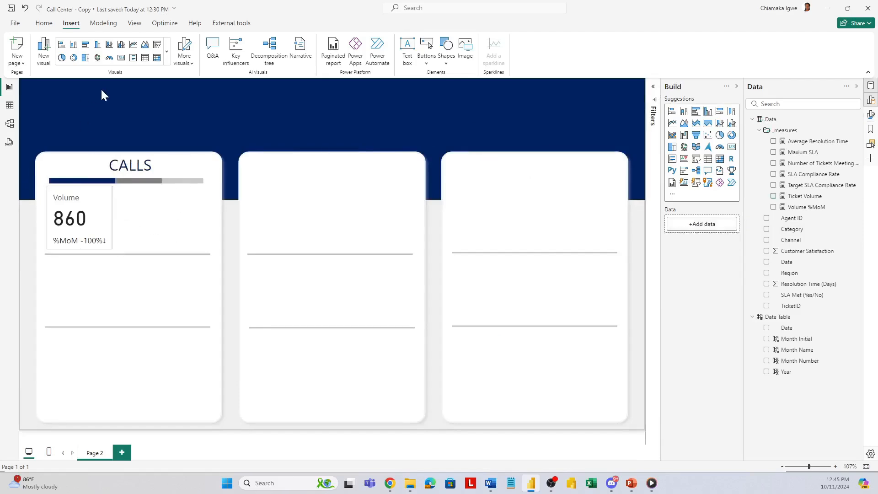
click(133, 45)
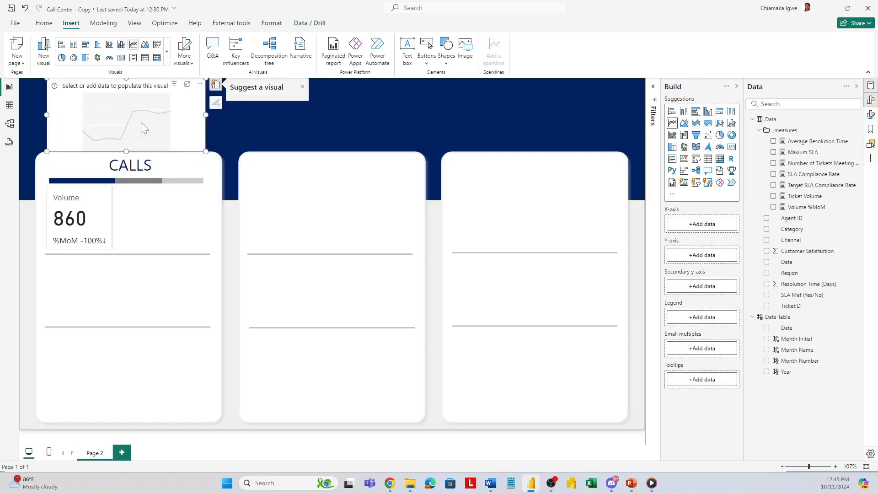
drag(126, 93, 194, 193)
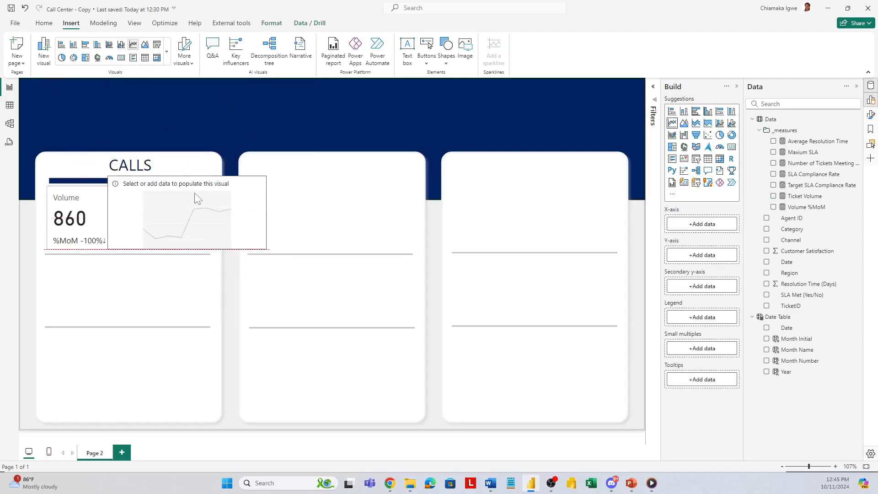
Step: Shift the Volume card slightly left and shrink the blank line chart to fit beside it inside the CALLS section
click(99, 202)
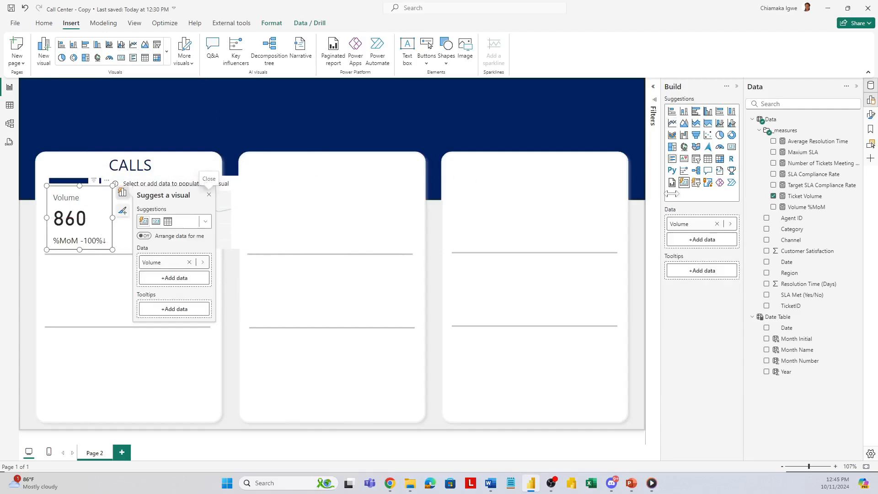
click(871, 116)
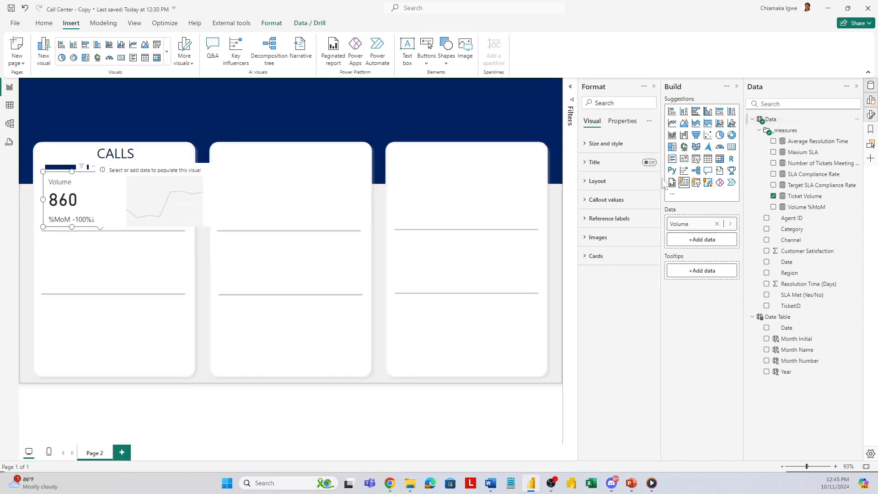
click(588, 183)
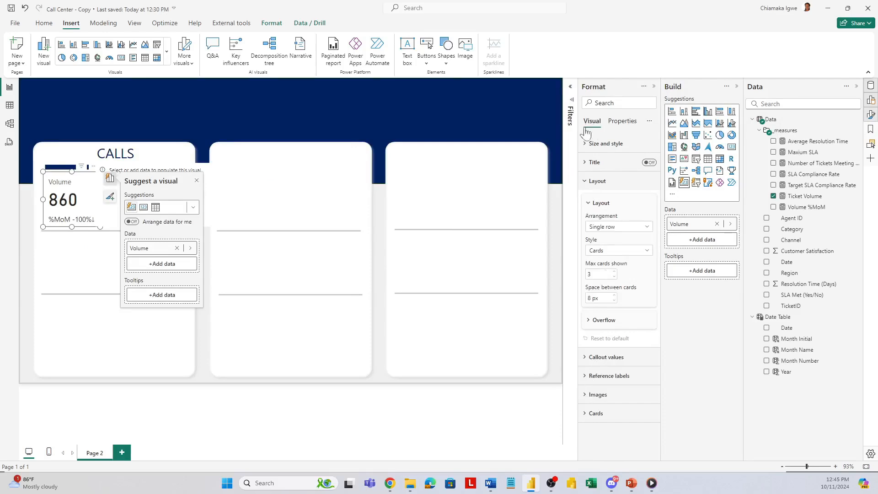
click(590, 143)
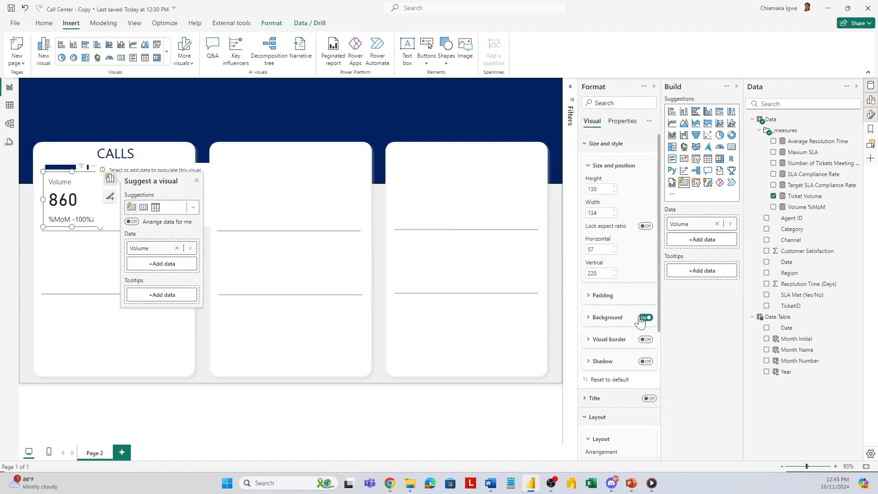
click(654, 87)
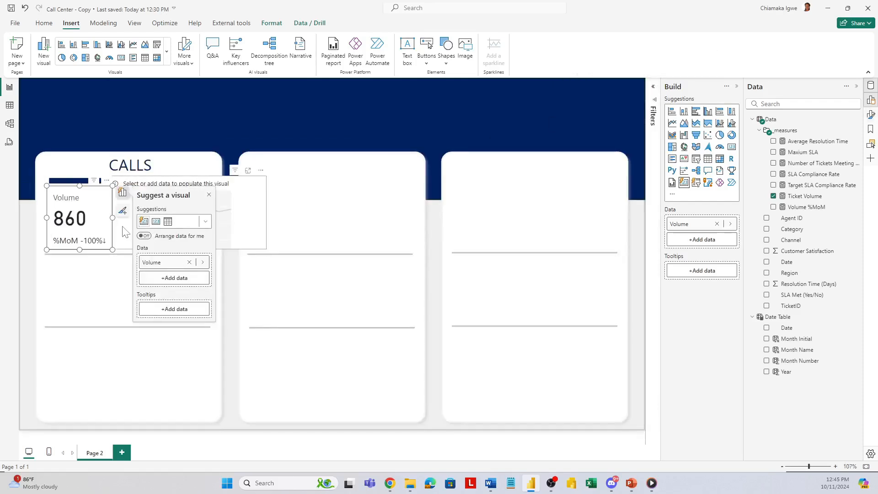
click(130, 224)
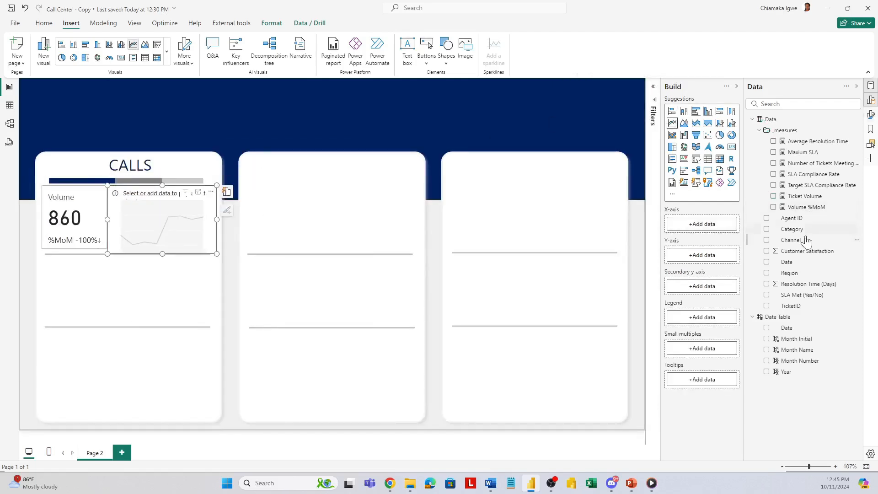
Step: Plot Ticket Volume by Month Initial in the line chart and turn off the chart's title
click(773, 197)
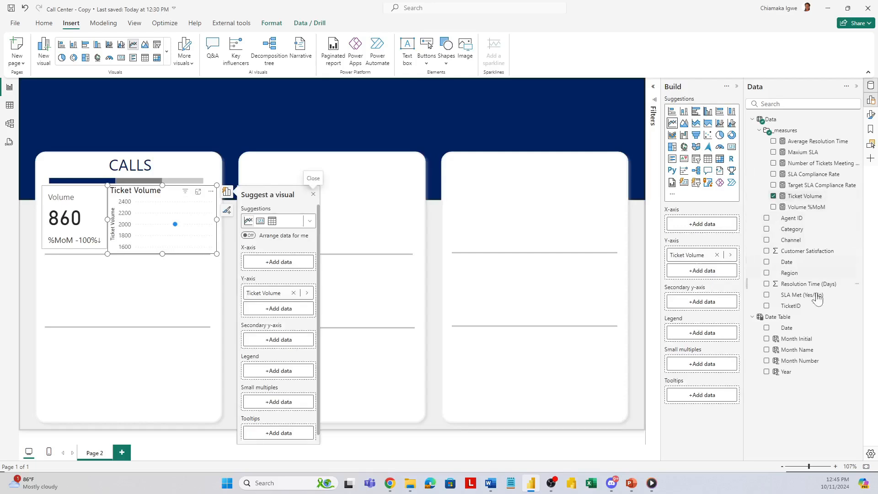
click(766, 339)
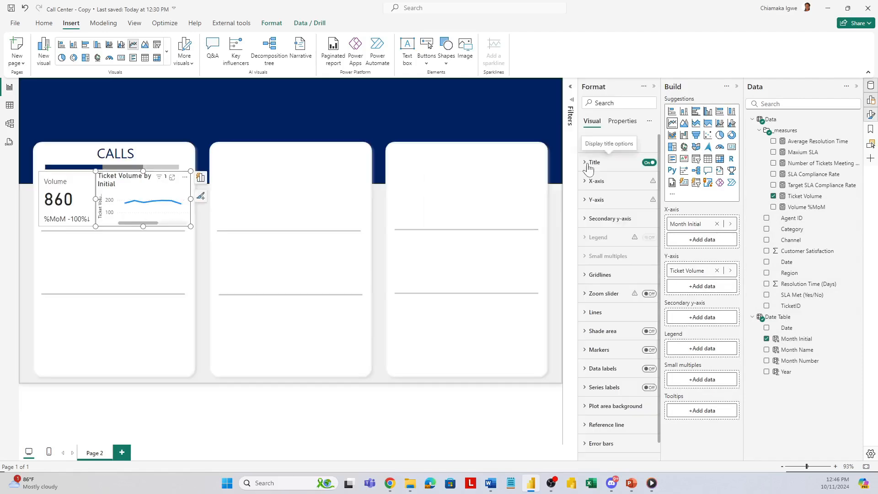
click(587, 163)
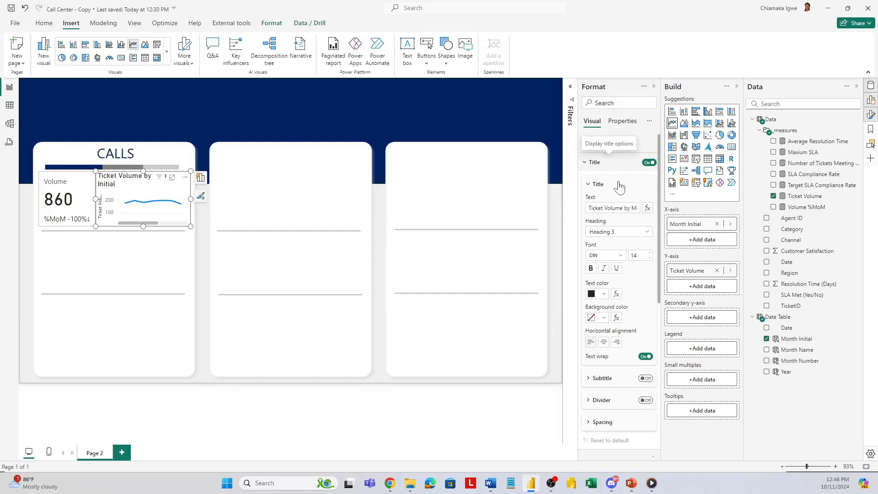
click(648, 163)
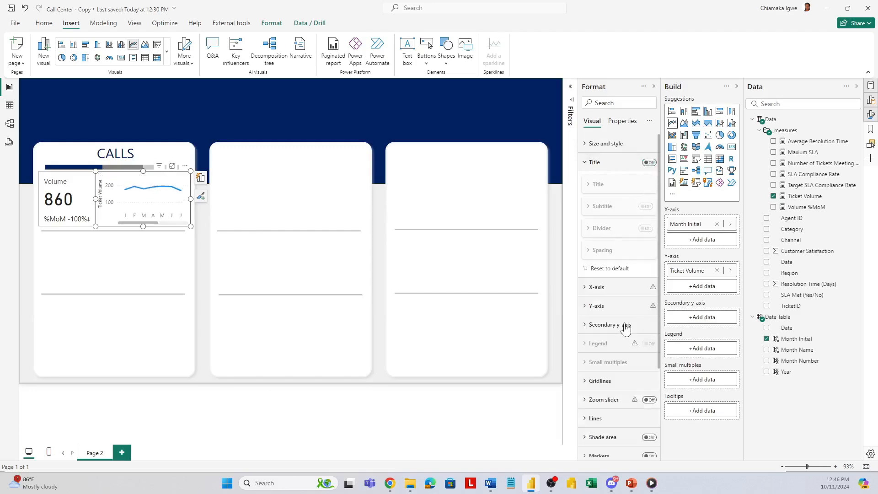
Step: Turn off the Y-axis title and Y-axis values of the line chart
click(585, 293)
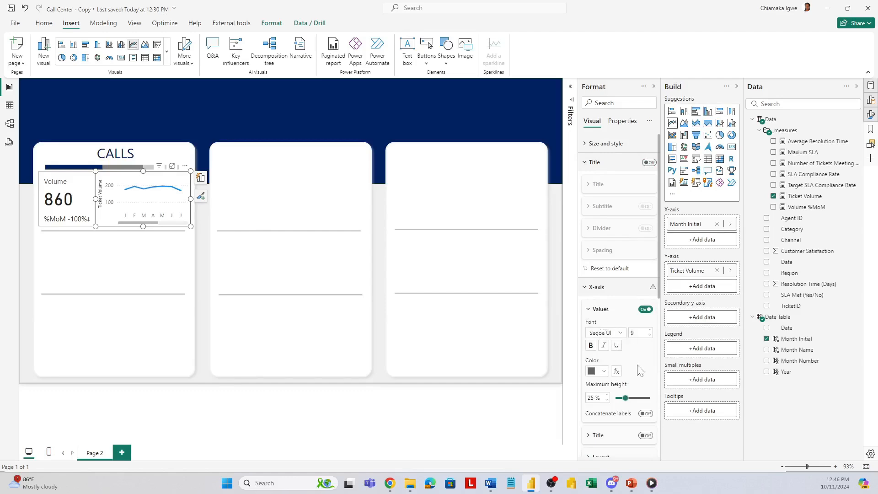
scroll(639, 417, down, 2)
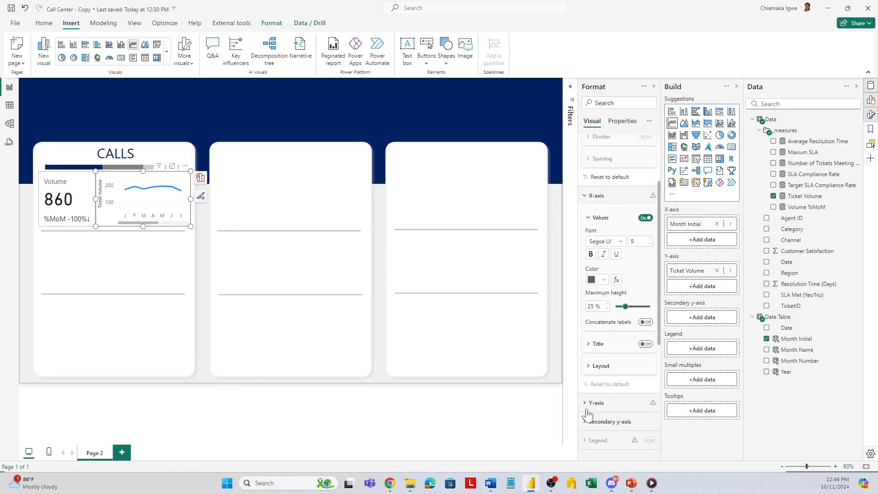
click(590, 409)
scroll(590, 412, down, 3)
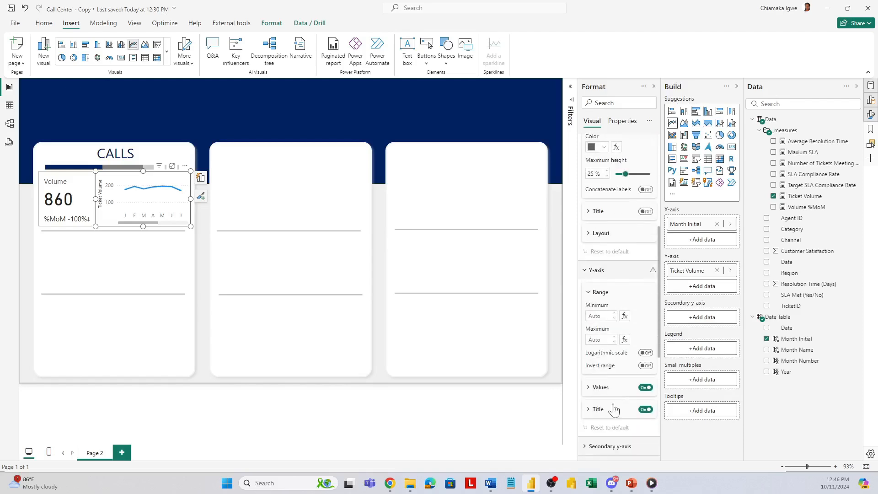
click(646, 405)
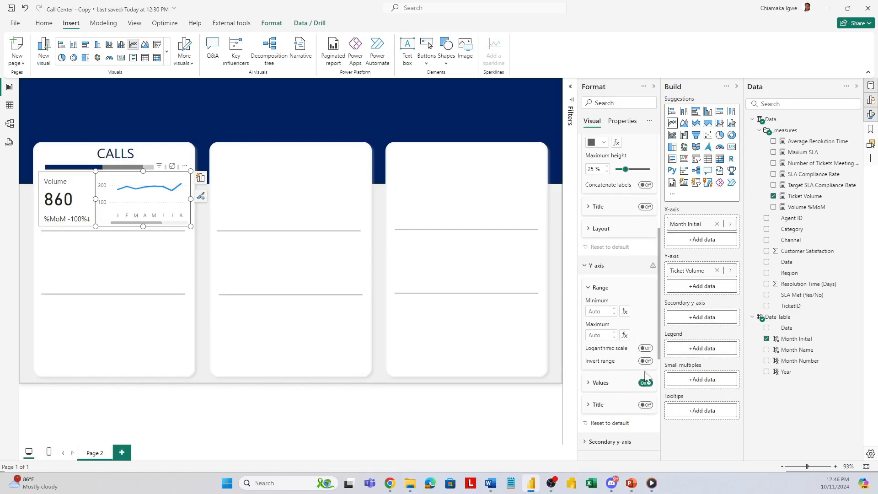
click(642, 383)
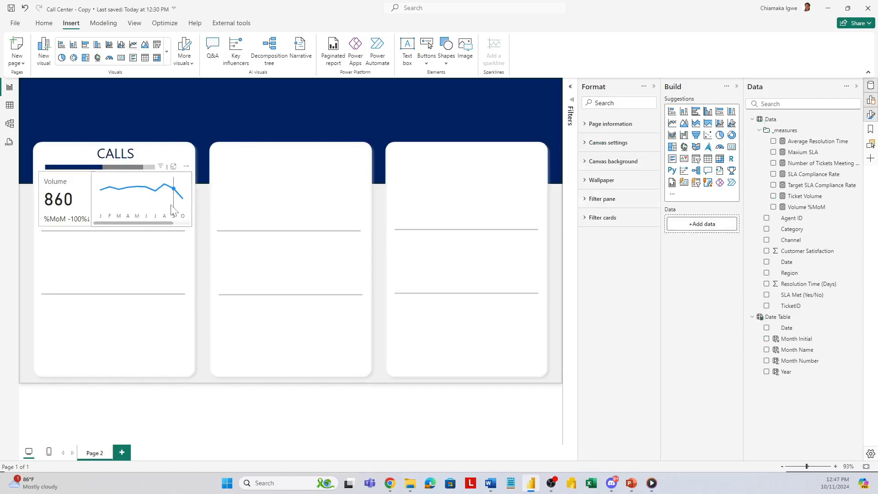
Step: Set the line chart's line color to the recently used dark navy blue for all series
click(171, 205)
scroll(612, 358, down, 4)
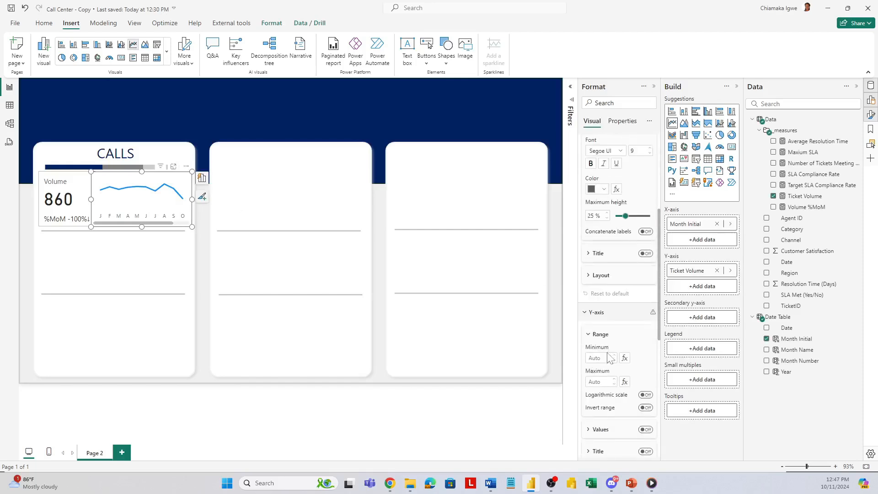
scroll(597, 343, down, 3)
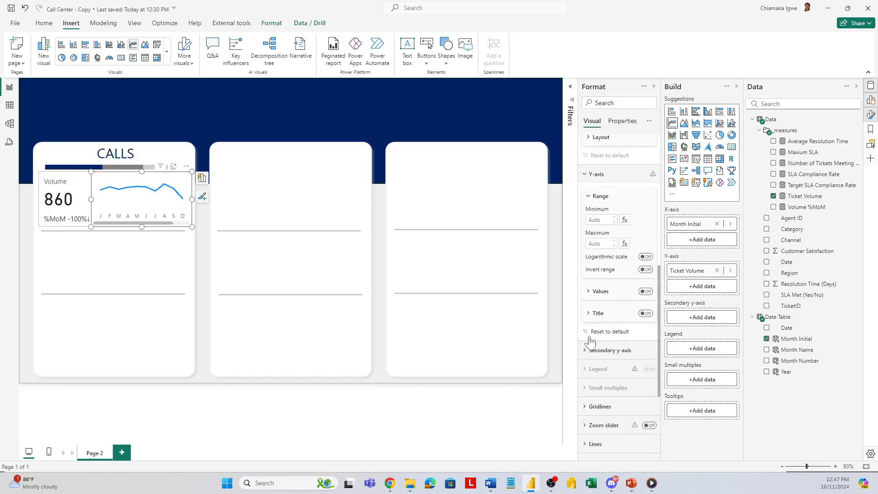
scroll(590, 338, up, 3)
scroll(590, 347, down, 5)
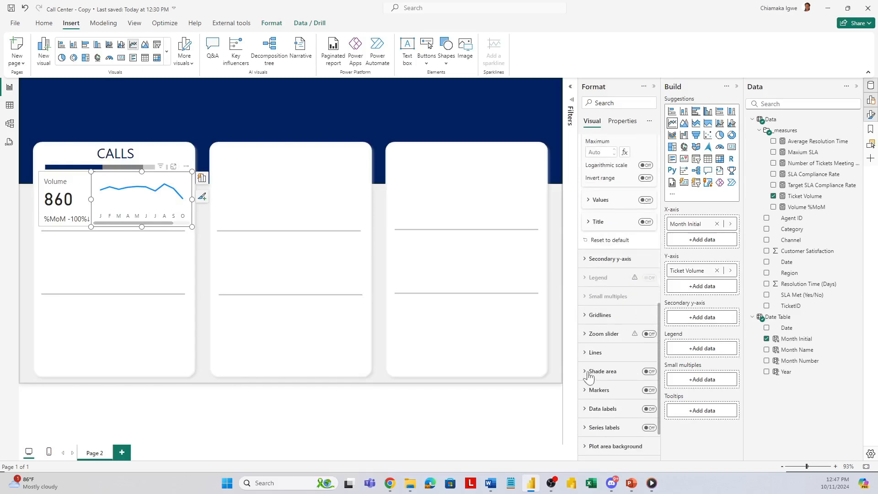
click(586, 353)
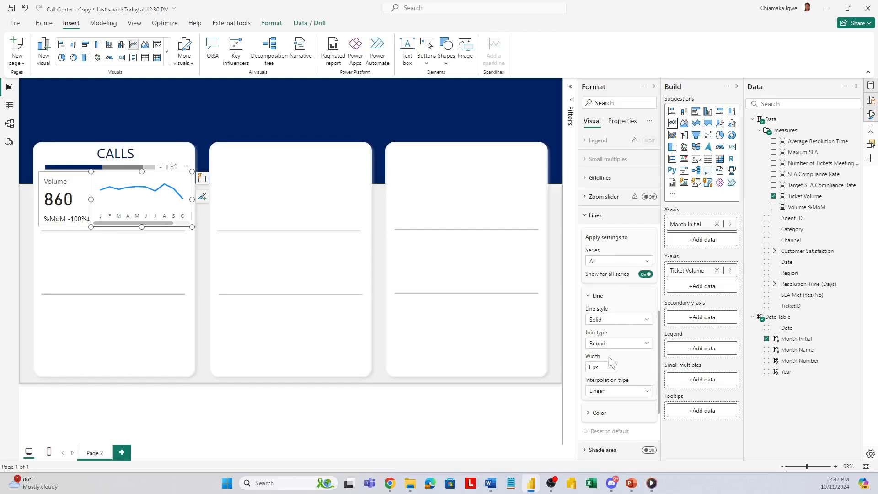
click(599, 413)
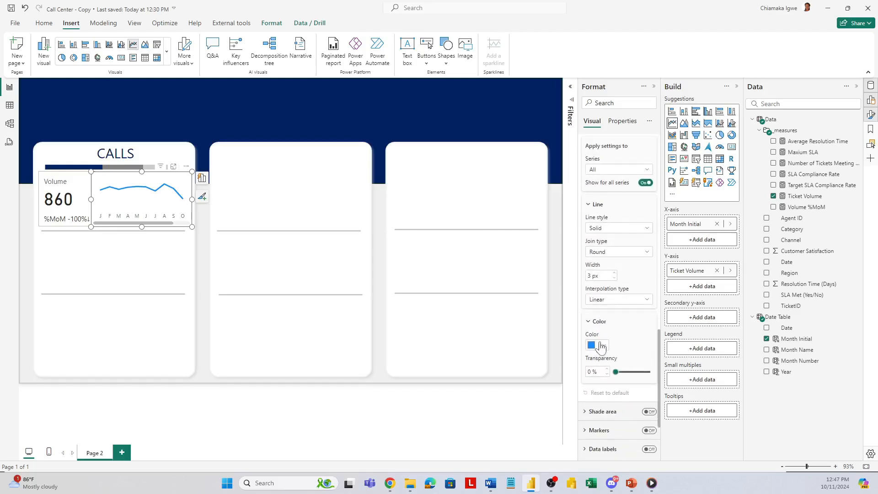
click(604, 346)
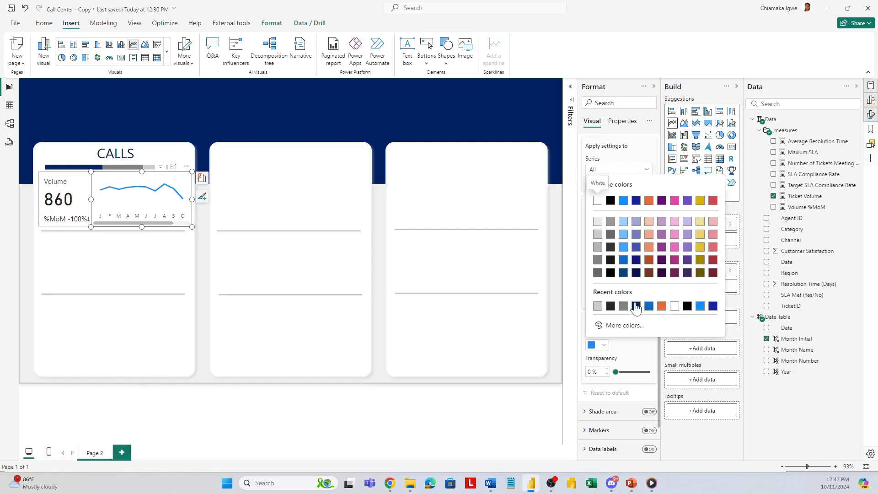
click(636, 306)
Step: Turn off the card background and card border of the Volume card, and deselect it
click(77, 184)
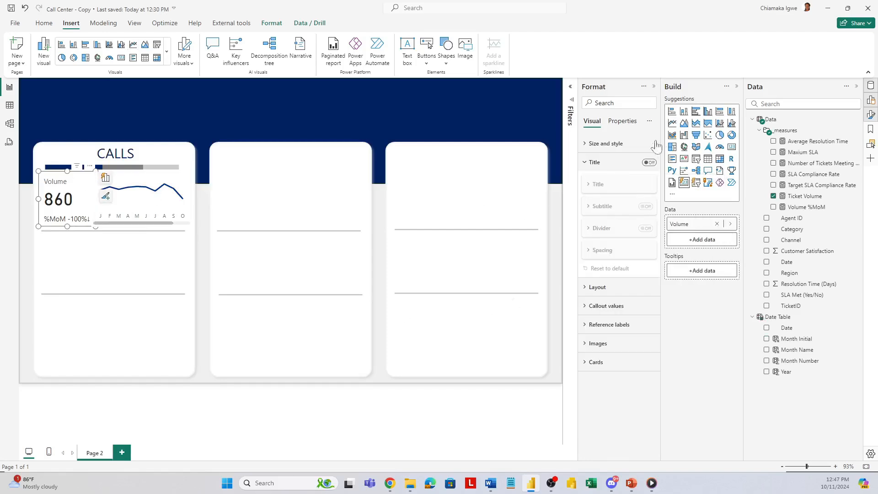
click(586, 144)
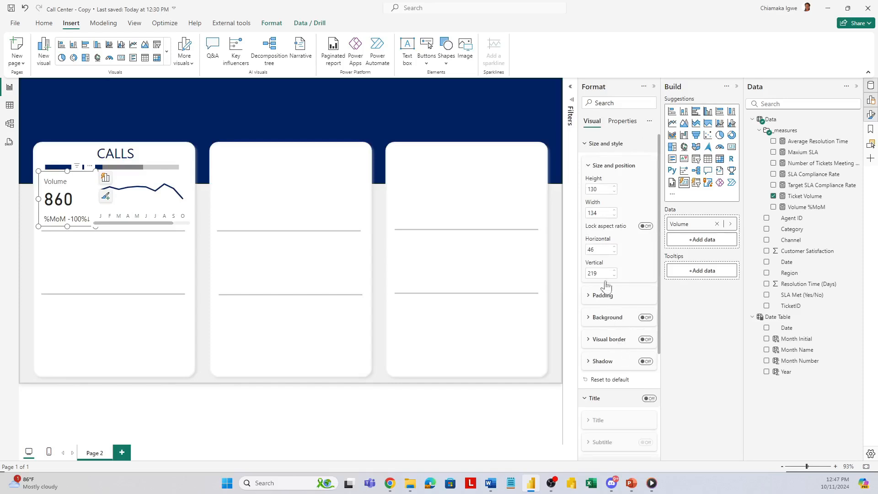
scroll(594, 379, down, 10)
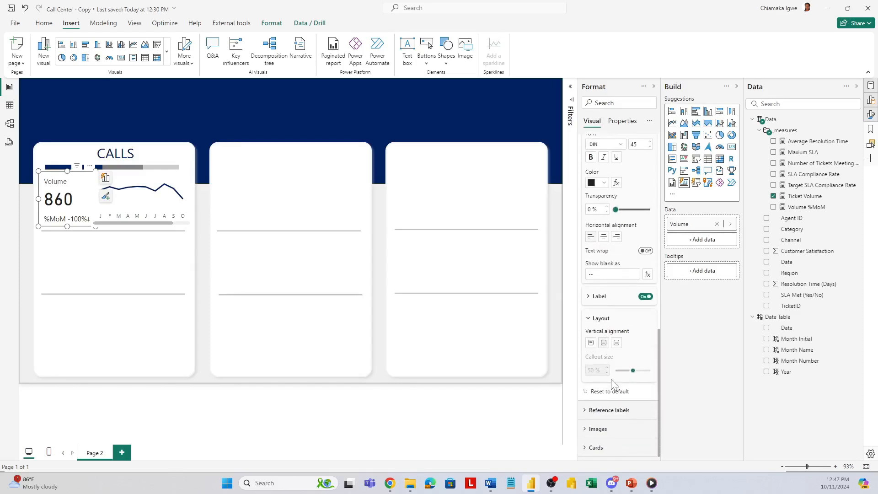
click(594, 447)
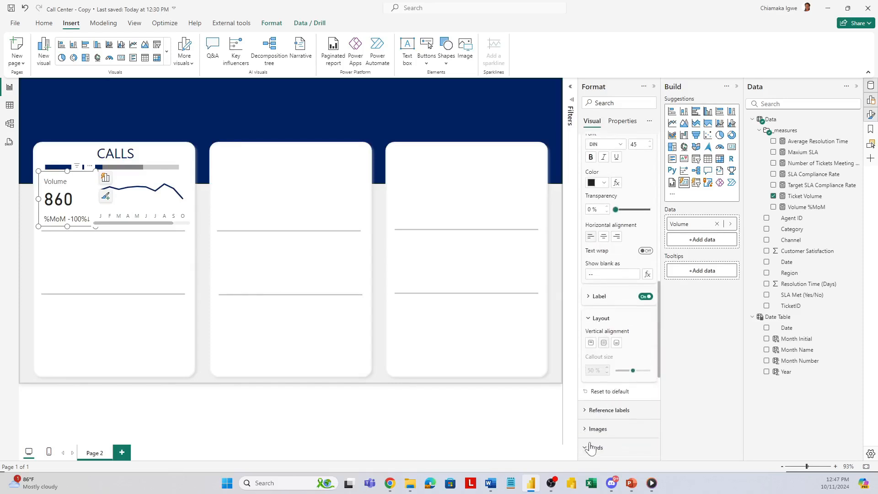
click(645, 422)
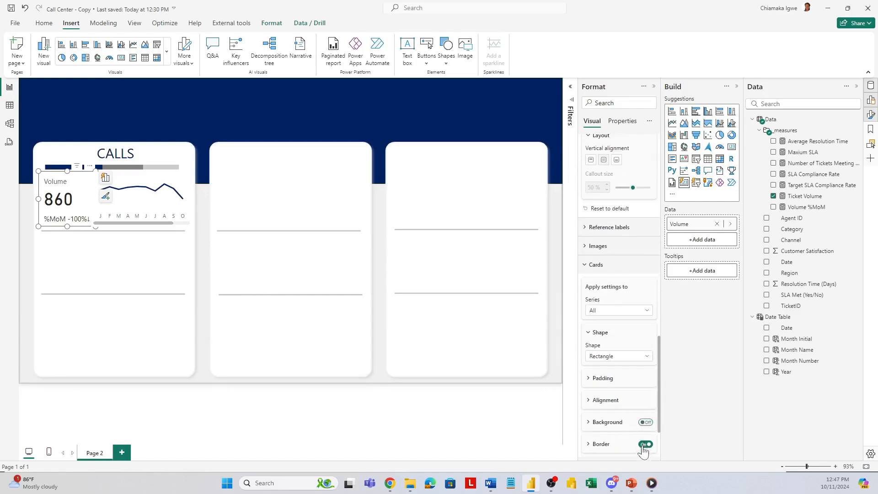
click(645, 443)
click(123, 284)
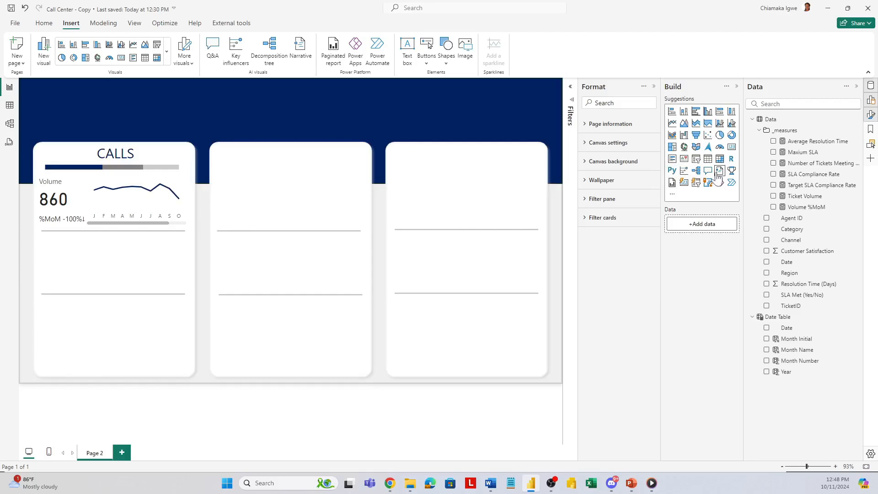
Step: Insert a card about 167 by 123 below the first divider in the CALLS section and show Average Resolution Time in it
click(731, 147)
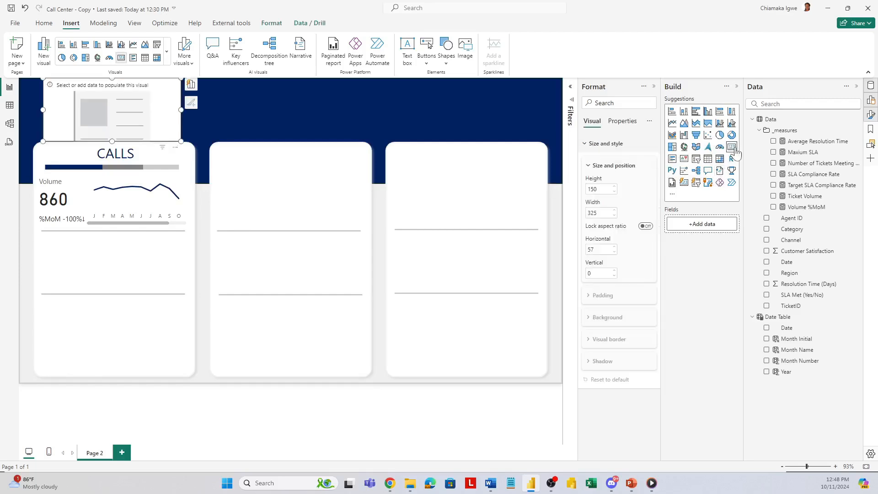
drag(154, 100, 125, 266)
drag(124, 299, 109, 286)
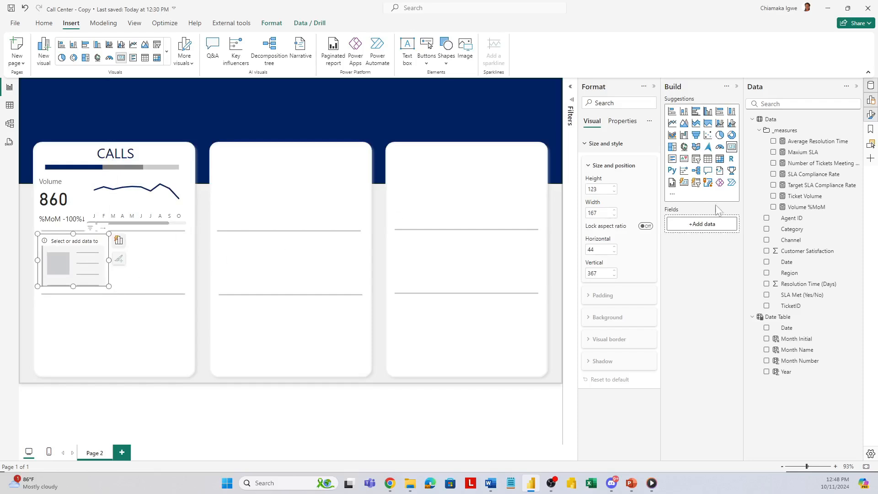
click(773, 141)
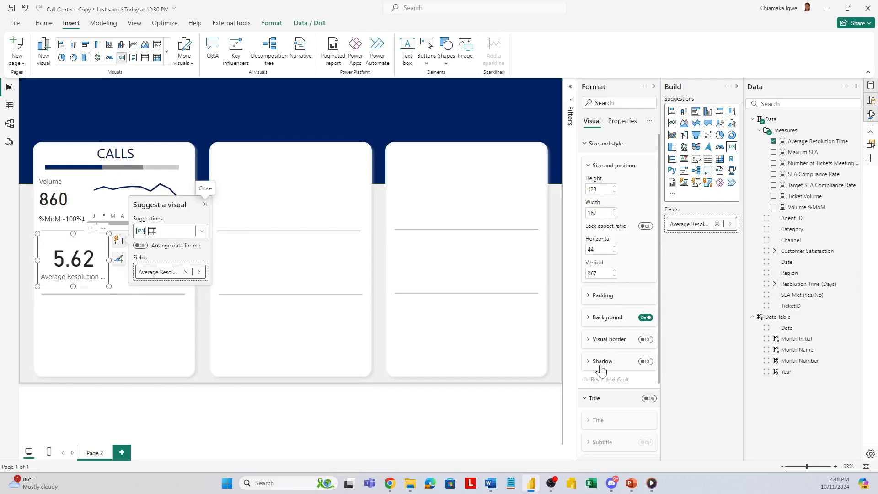
Step: Set the Average Resolution Time card's callout value font size to 35 and turn off its category label
scroll(607, 347, down, 3)
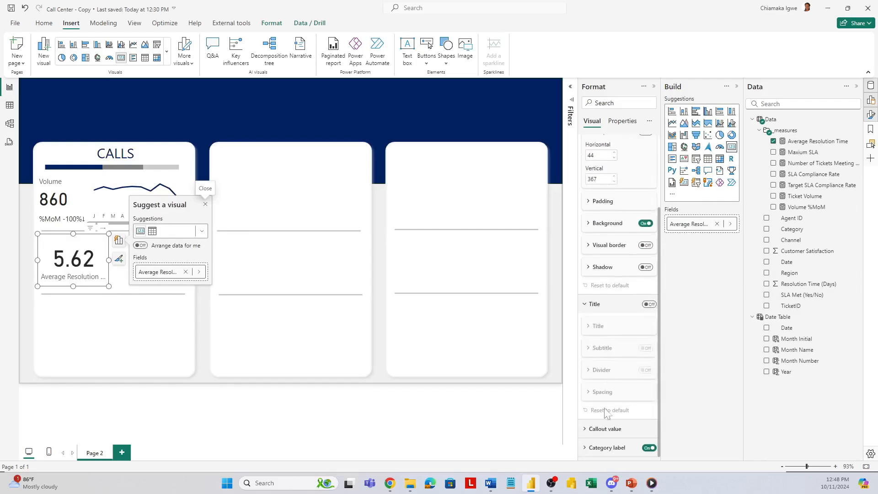
click(590, 429)
scroll(624, 378, down, 3)
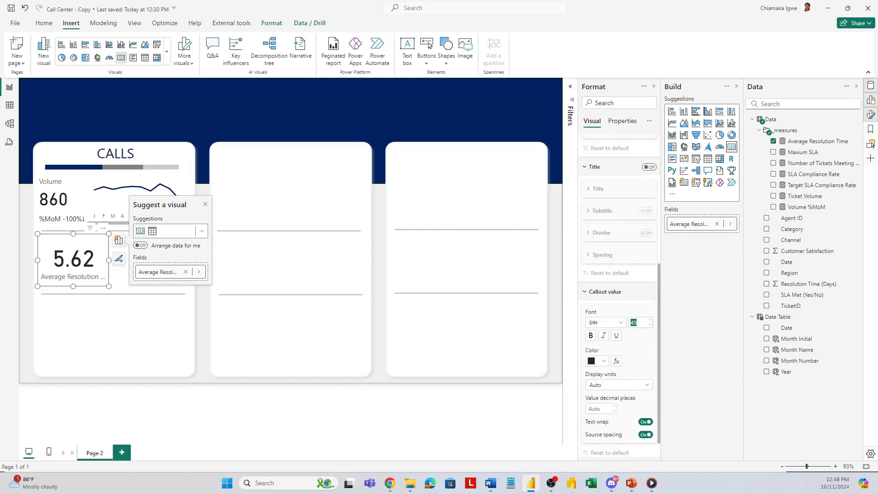
text(35)
key(Return)
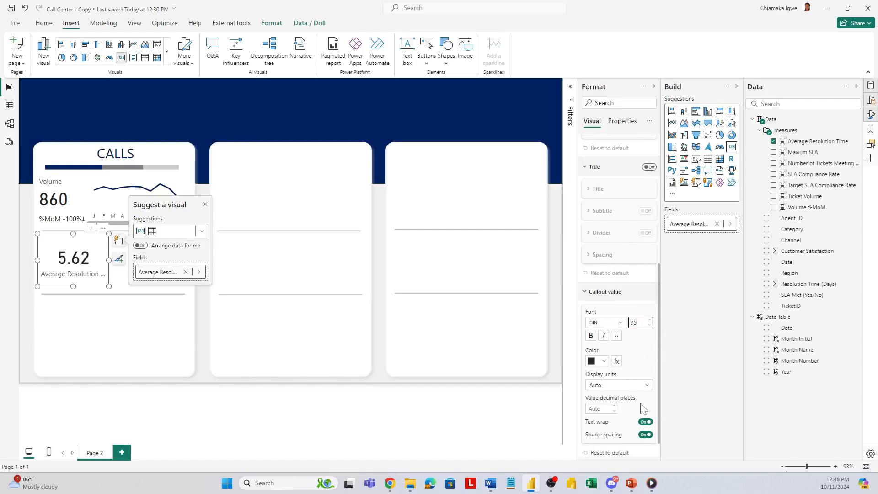
scroll(643, 408, down, 1)
click(648, 448)
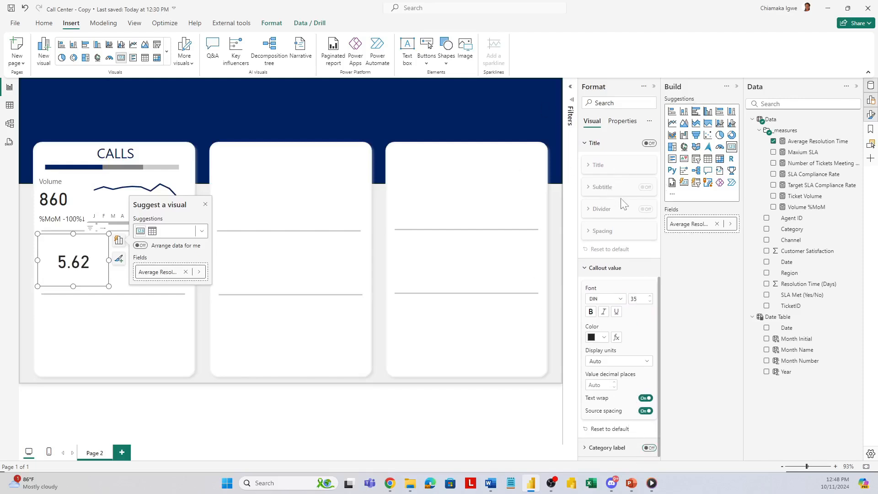
Step: Turn on the Average Resolution Time card's title with the text "Avg. Resolution Time (days)"
scroll(624, 204, up, 6)
text(Avg)
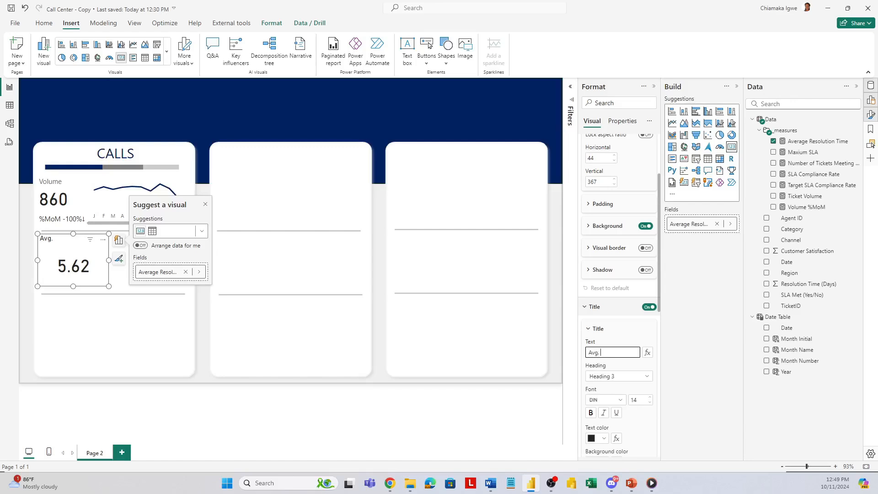
text(. Resolution Time (d)
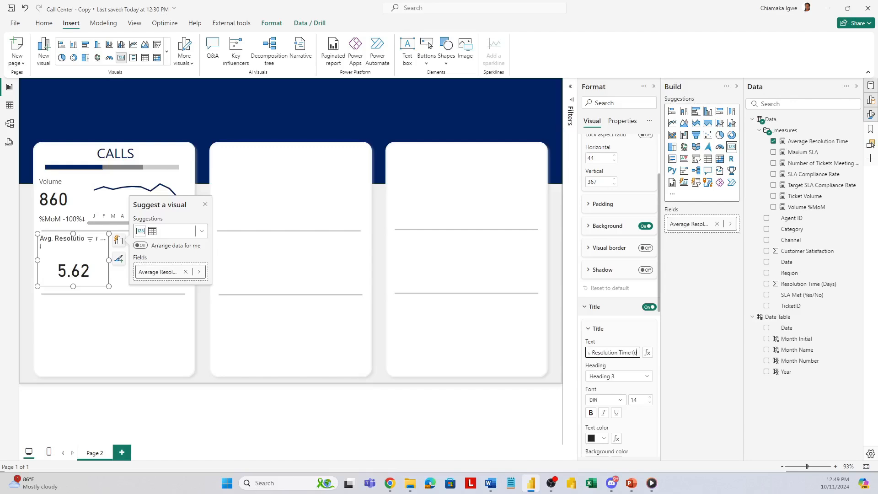
text(ays))
click(114, 281)
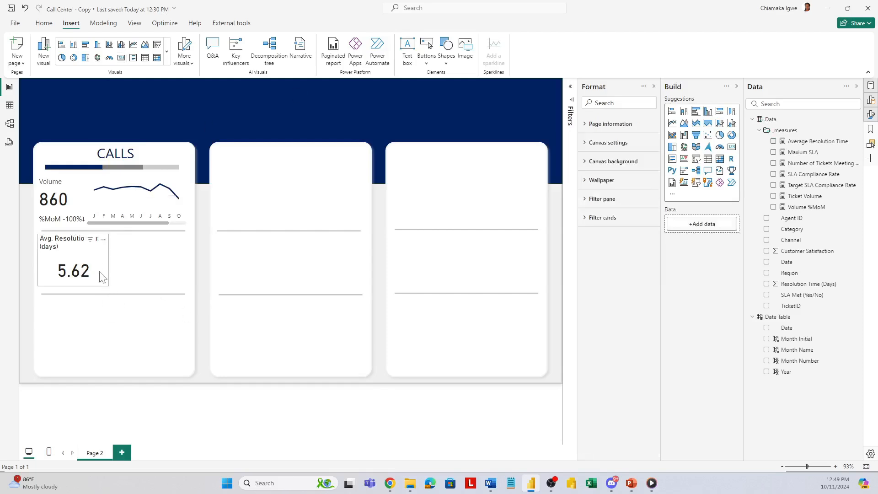
Step: Narrow the Average Resolution Time card to a width of about 110 and deselect it
click(102, 277)
drag(109, 259, 87, 275)
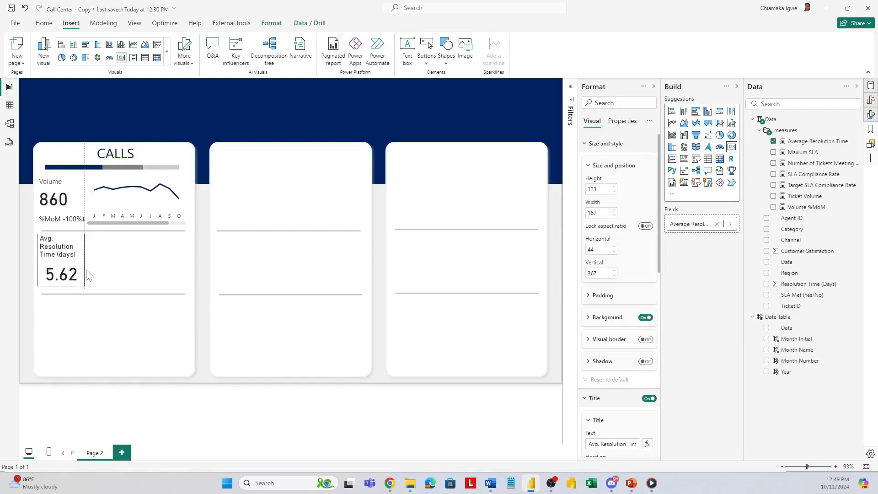
click(128, 284)
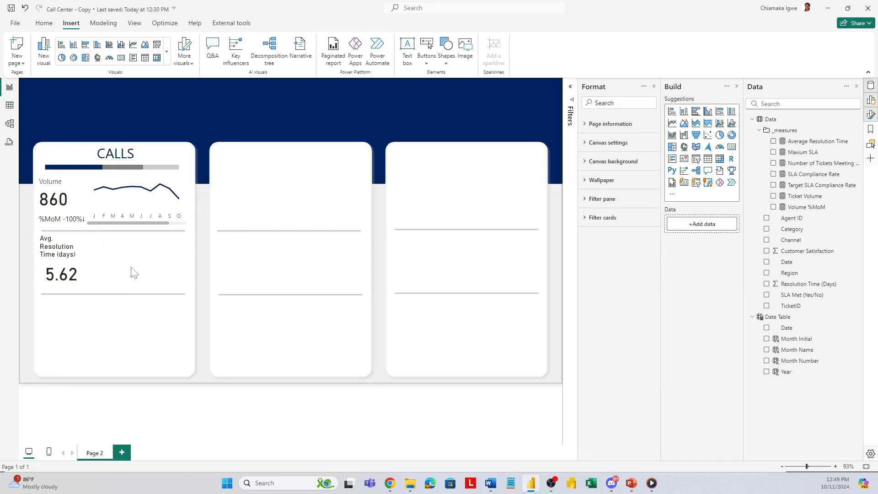
Step: Insert a gauge about 227 by 124 in the CALLS section, beside the Average Resolution Time card
click(110, 58)
drag(133, 122, 167, 263)
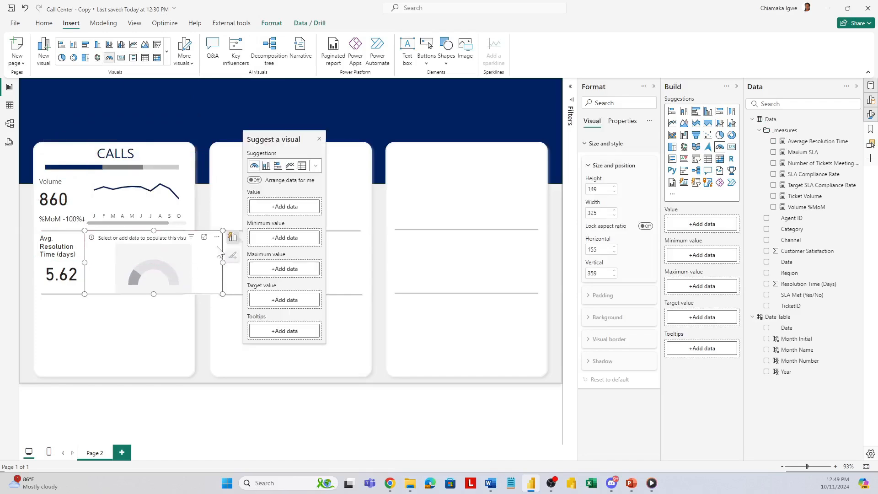
drag(223, 229, 181, 241)
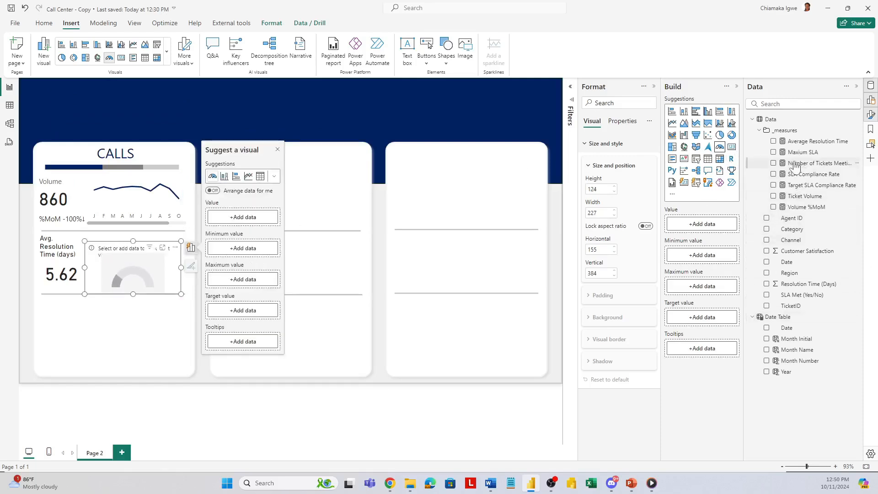
Step: Assign SLA Compliance Rate as the gauge's value, Maxium SLA as its maximum and Target SLA Compliance Rate as its target
drag(794, 176, 701, 231)
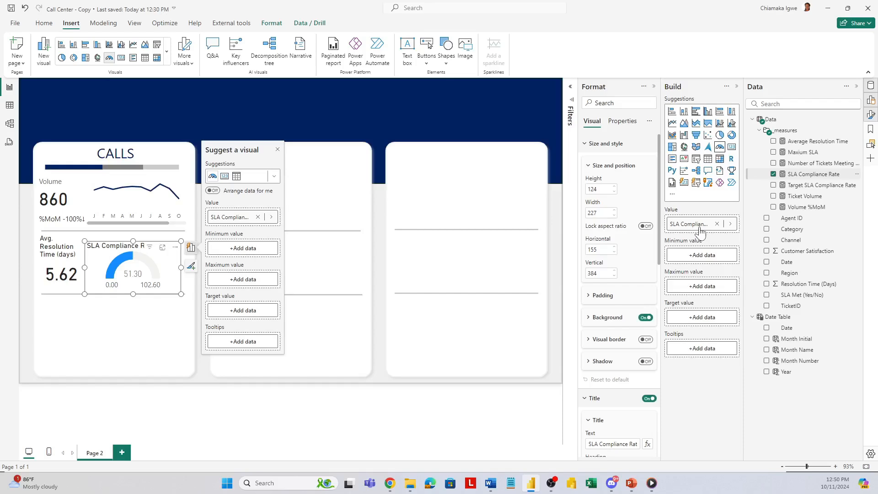
drag(801, 153, 705, 291)
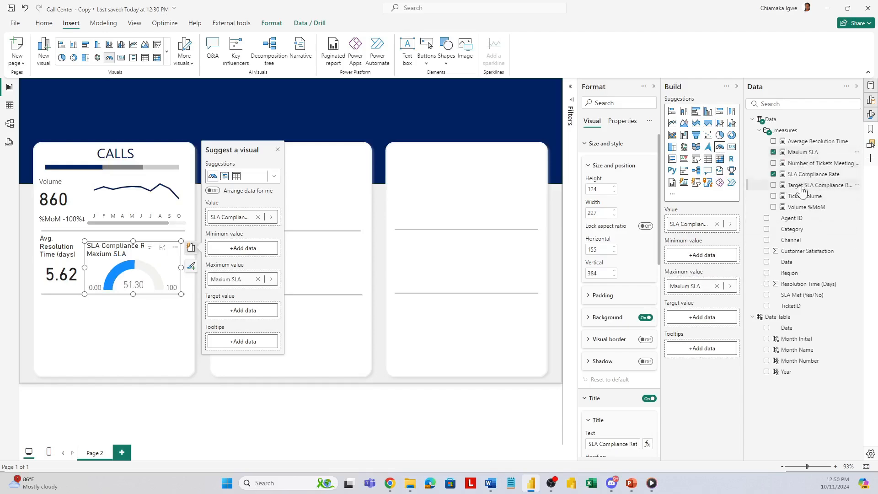
drag(801, 190, 701, 322)
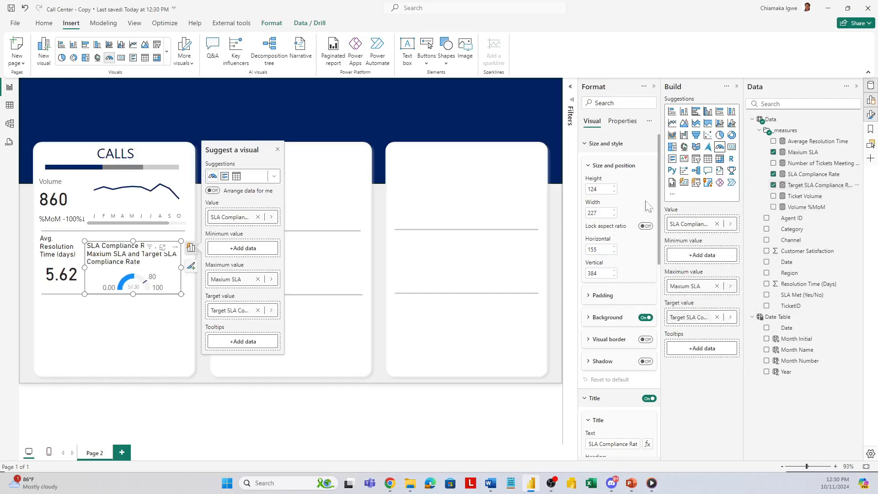
Step: Turn off the gauge's title and deselect the gauge
scroll(630, 322, down, 1)
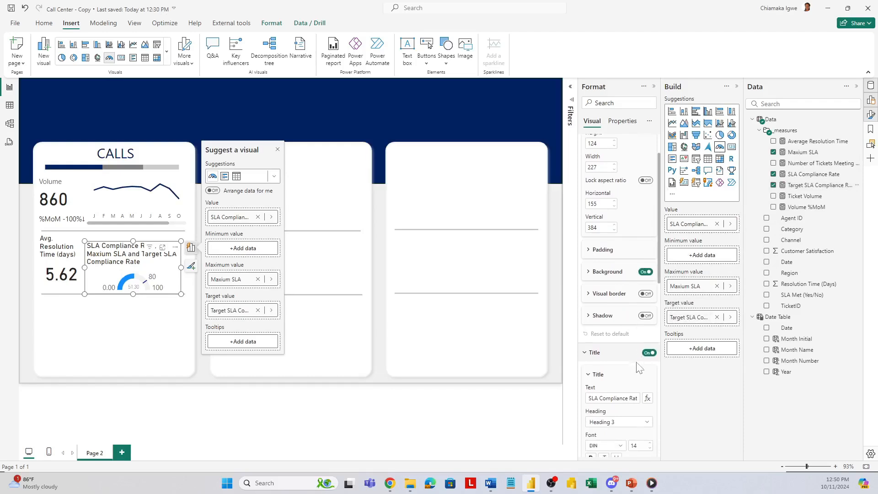
click(648, 352)
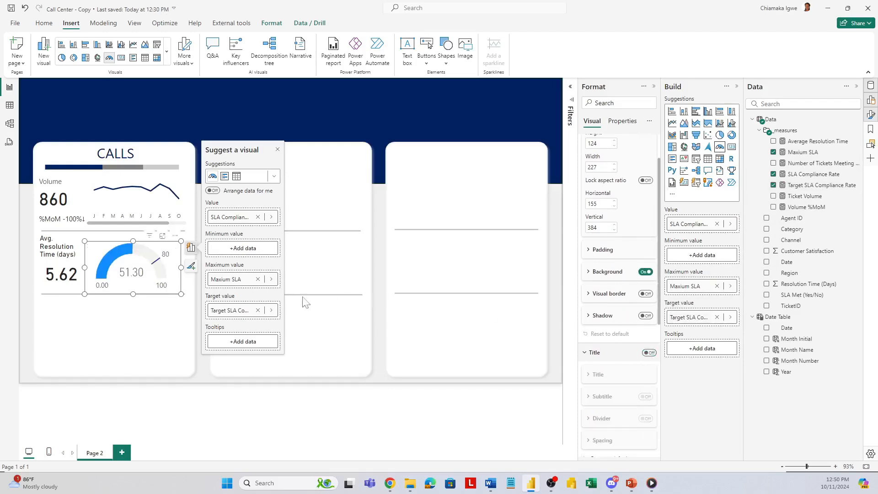
click(106, 236)
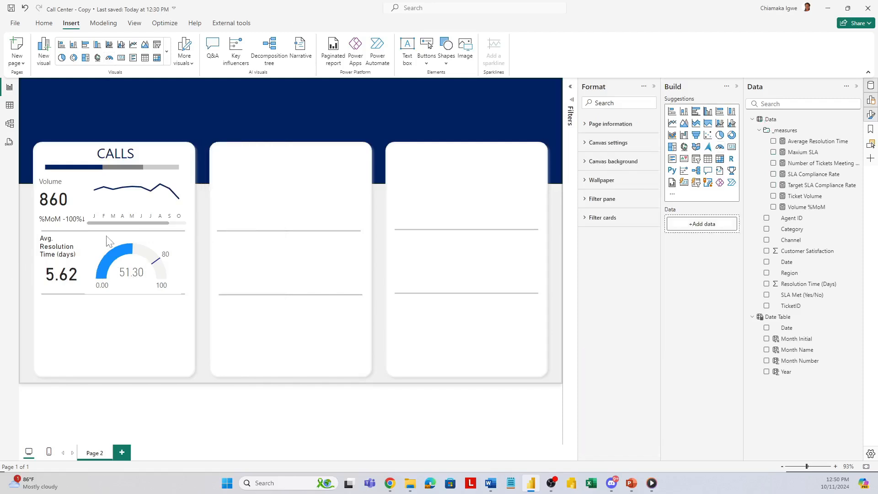
Step: Insert a text box on the report page
click(408, 57)
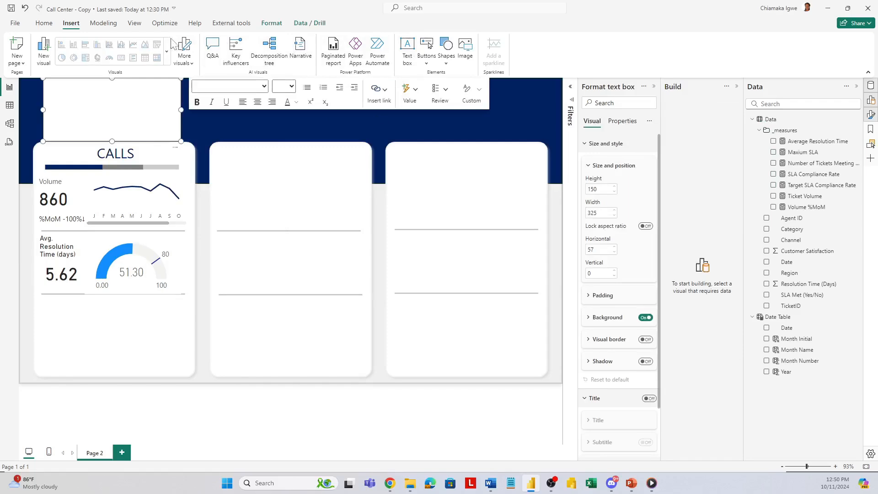
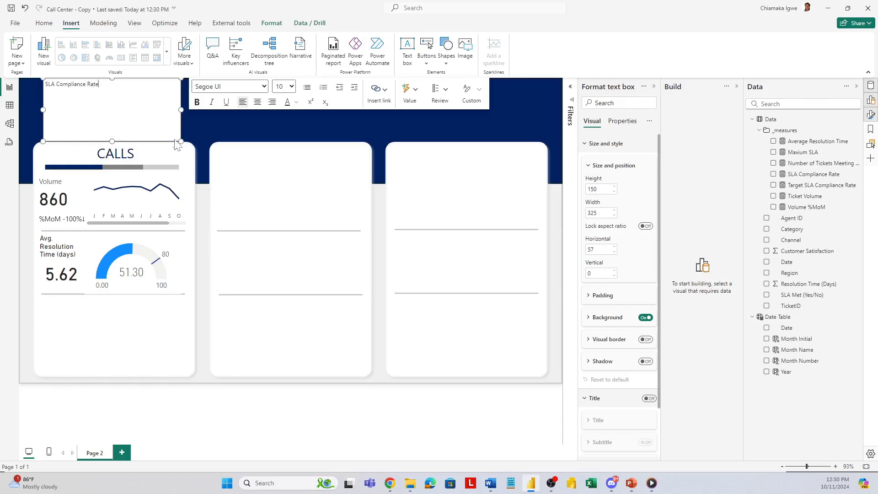
Step: Position the SLA Compliance Rate text box, about 148 by 32, above the gauge and enlarge the Average Resolution Time card to about 110 by 135
drag(182, 143, 161, 251)
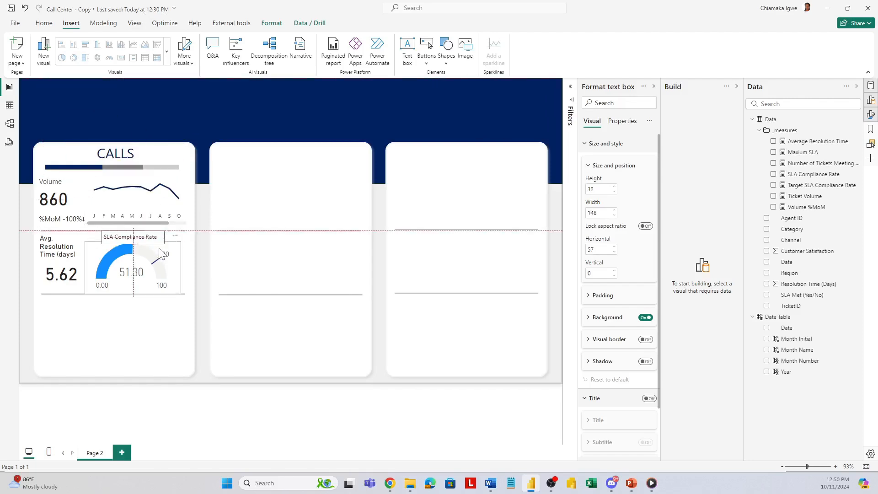
click(115, 261)
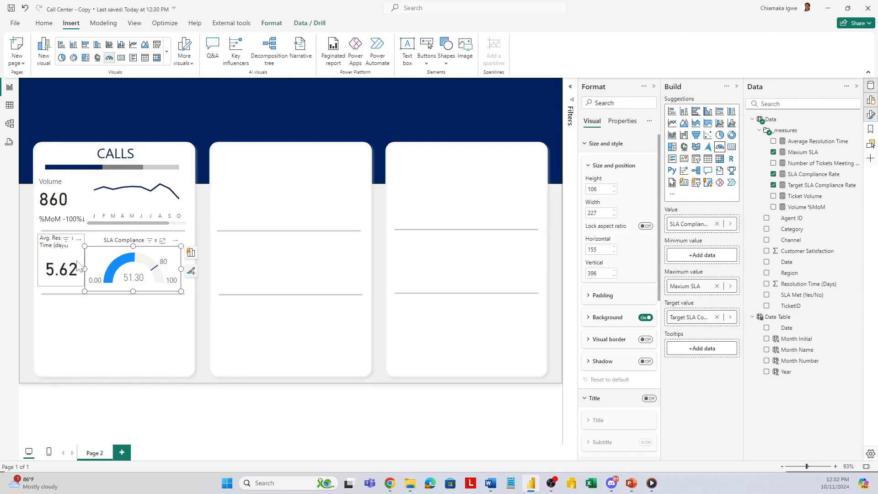
click(79, 267)
drag(83, 287, 85, 292)
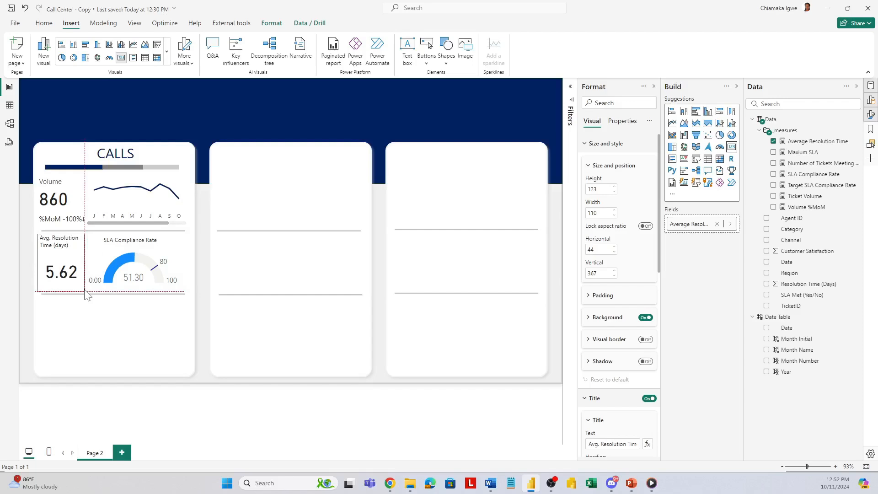
Step: Filter the Average Resolution Time card by Channel to show only Calls
click(570, 88)
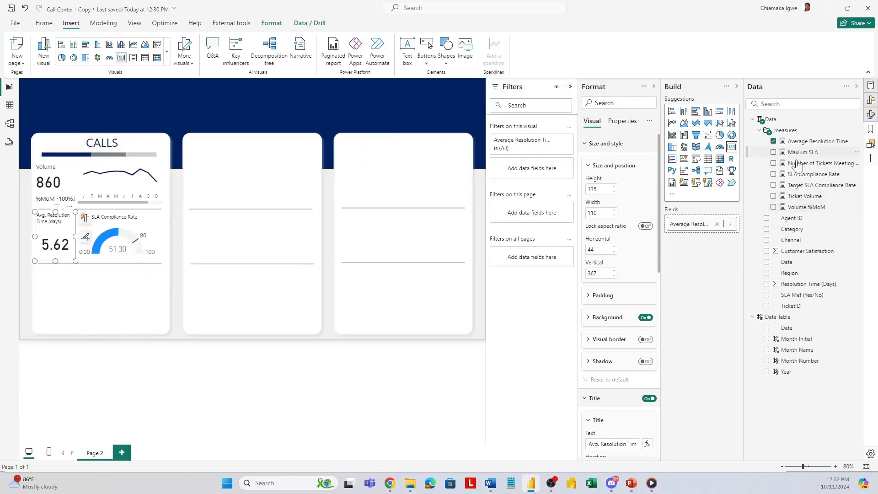
drag(791, 239, 520, 171)
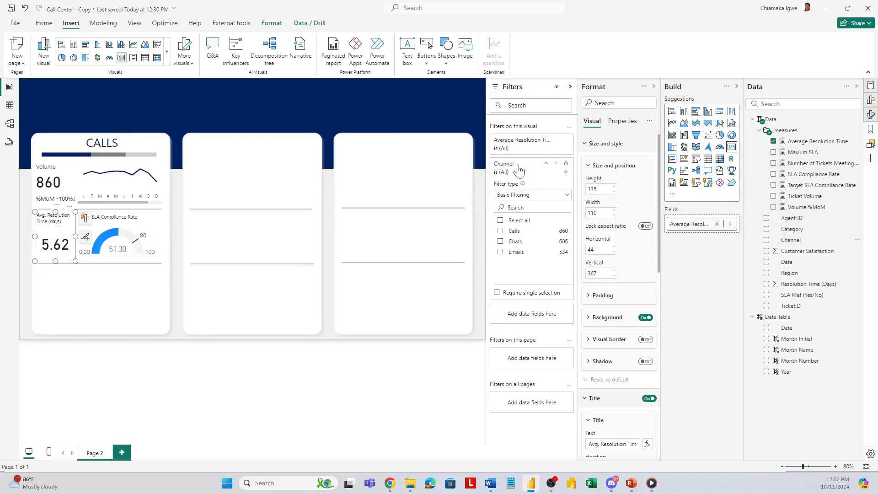
click(503, 232)
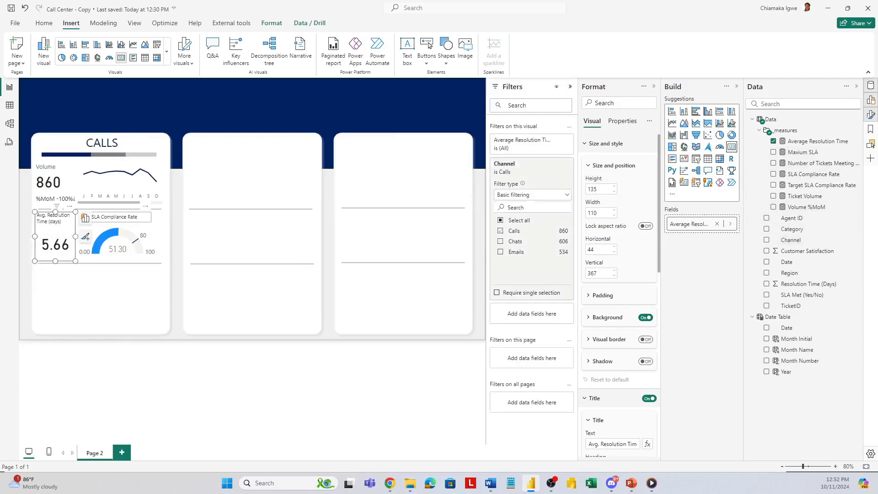
Step: Filter the SLA Compliance Rate gauge by Channel to include only Calls, and collapse the filter
click(152, 233)
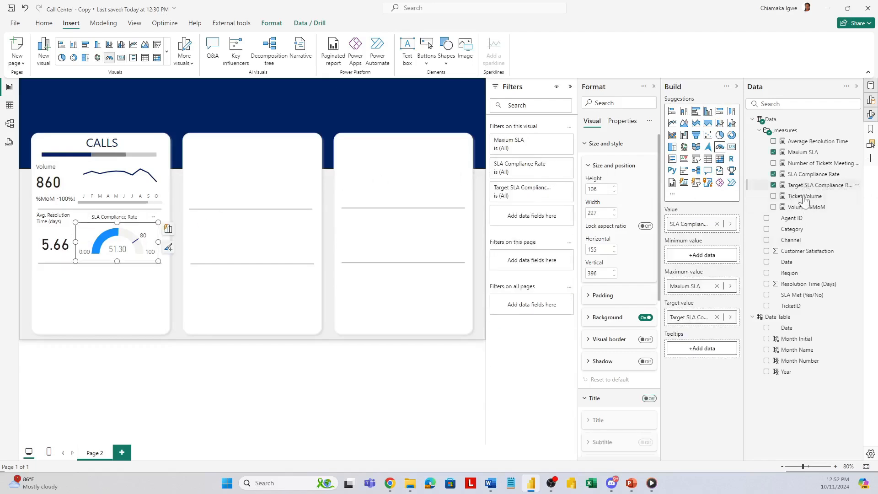
drag(787, 238, 535, 218)
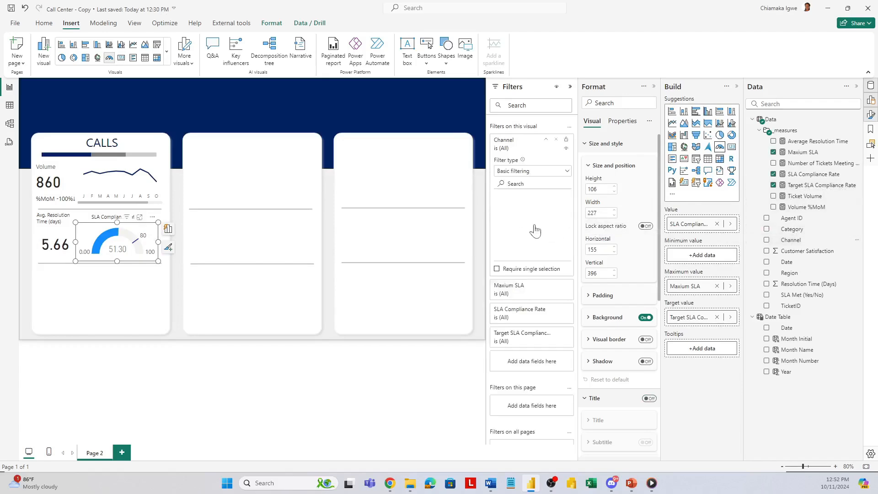
click(501, 208)
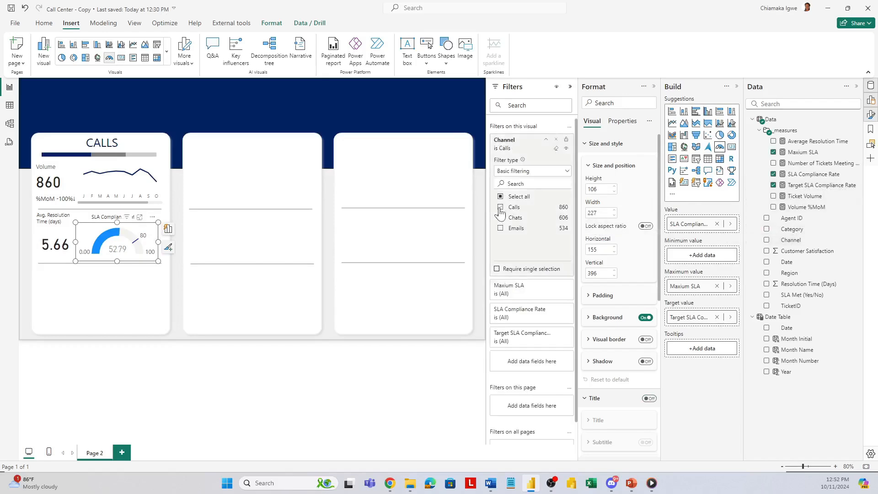
click(547, 141)
Step: Set the gauge's fill color to dark navy, recolor its target marker, and deselect the gauge
scroll(615, 348, down, 2)
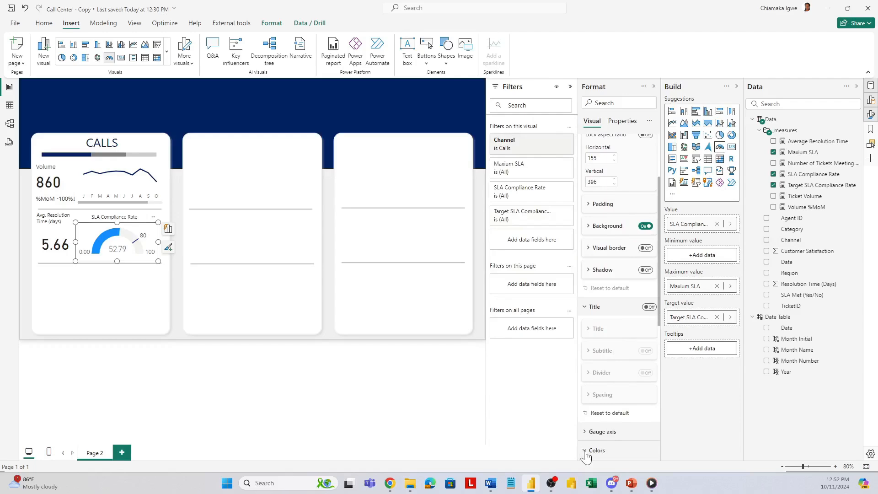
click(586, 451)
click(604, 298)
click(609, 329)
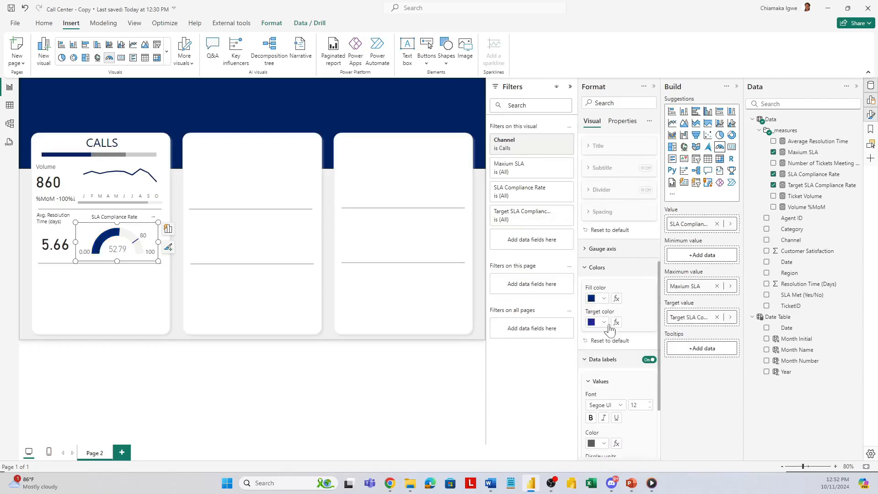
click(604, 323)
click(598, 284)
click(152, 300)
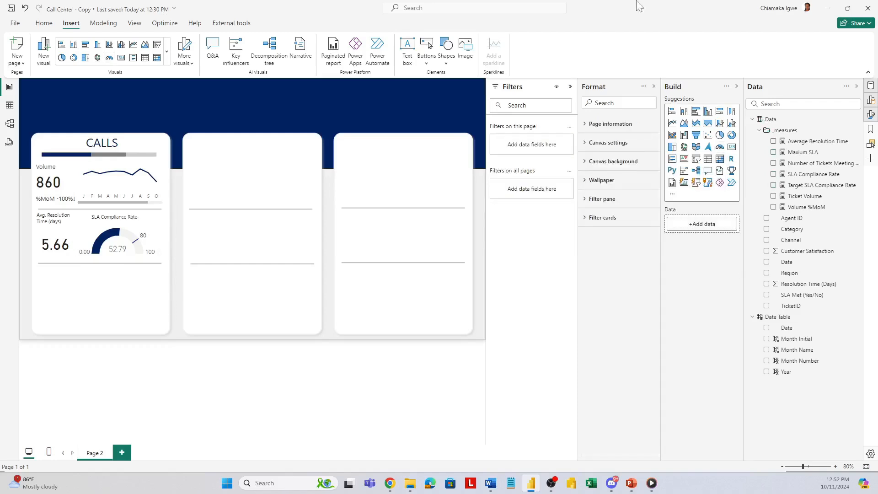
Step: Insert a stacked bar chart below the gauge in the CALLS section, with Category on the Y-axis and Ticket Volume on the X-axis
click(62, 45)
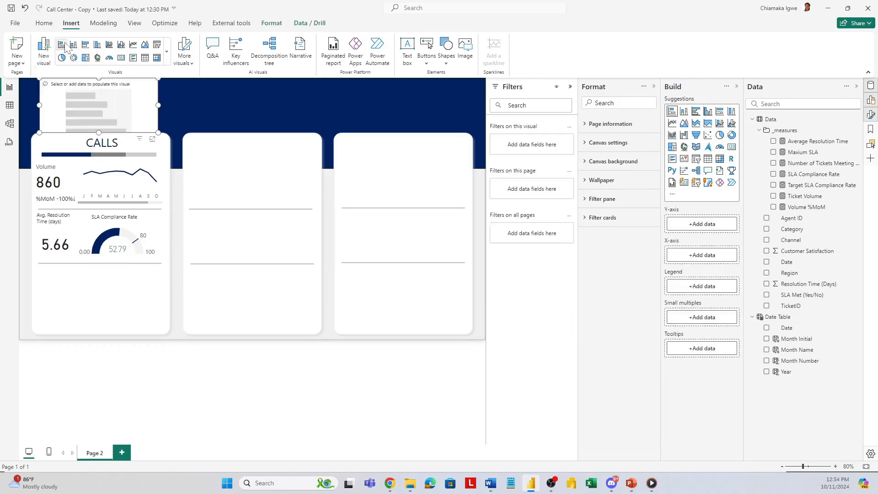
drag(137, 286, 115, 312)
click(168, 275)
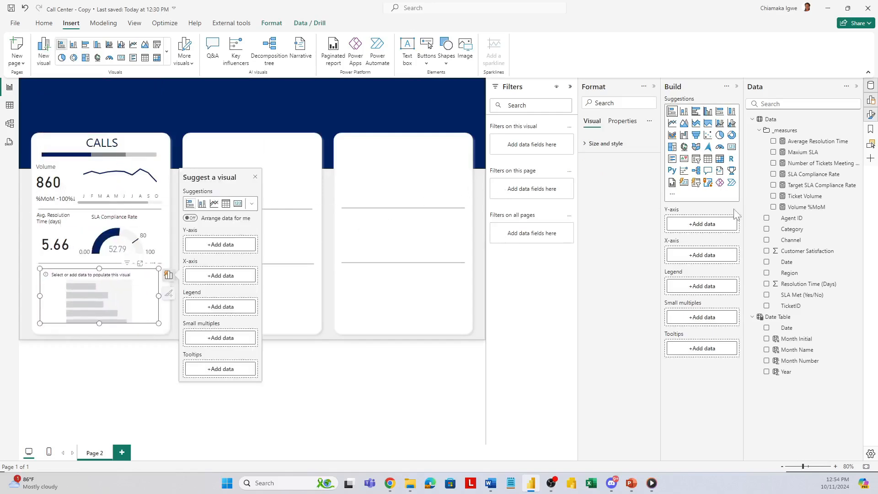
click(773, 196)
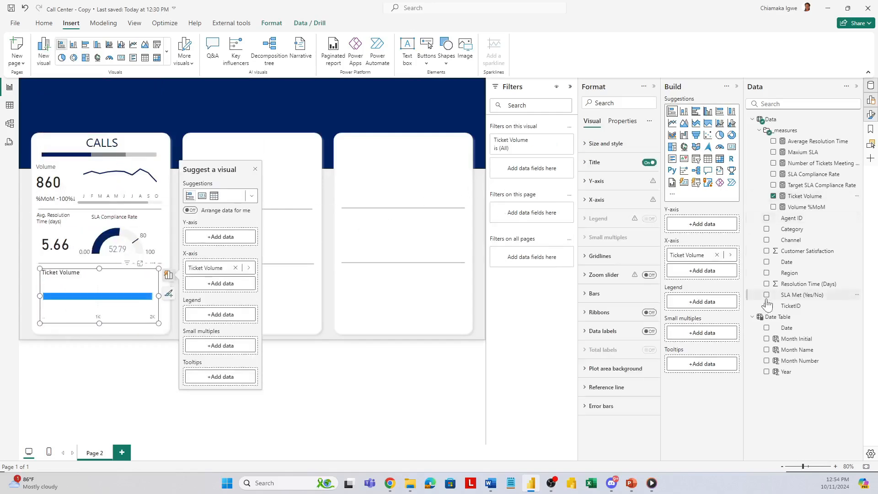
click(767, 229)
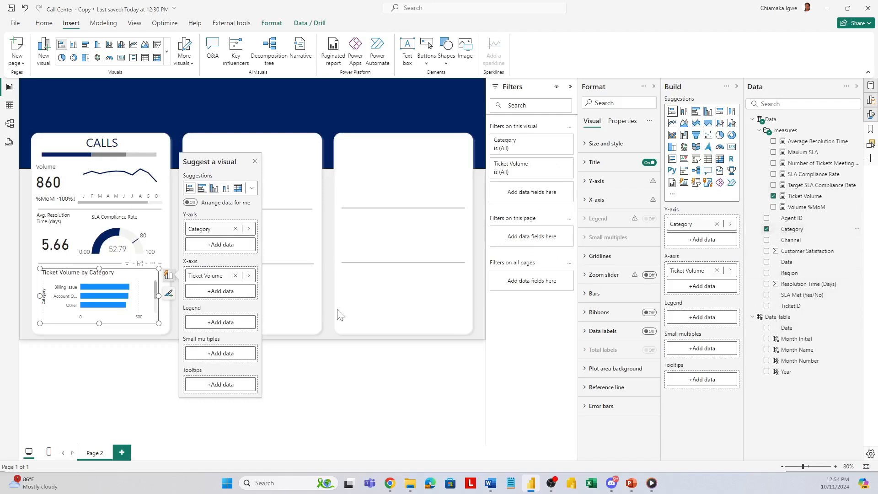
Step: Set the color of all bars in the Ticket Volume by Category chart to dark navy
click(585, 293)
scroll(609, 365, down, 2)
click(603, 294)
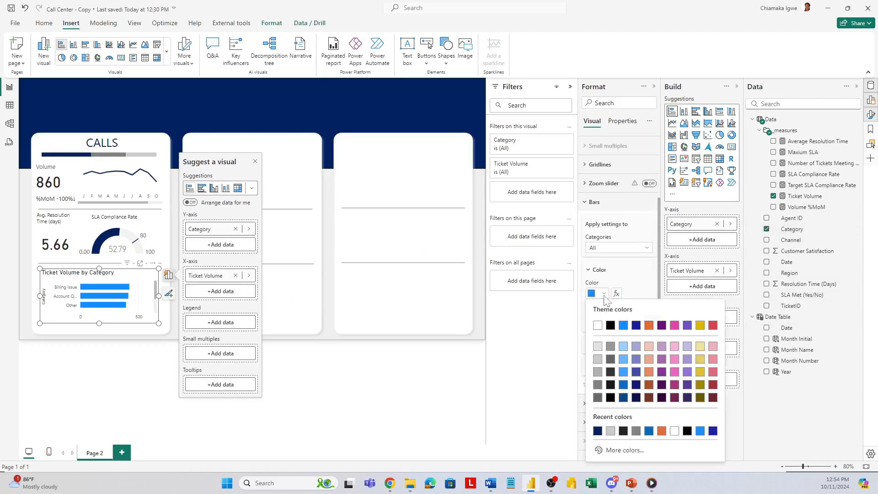
click(598, 431)
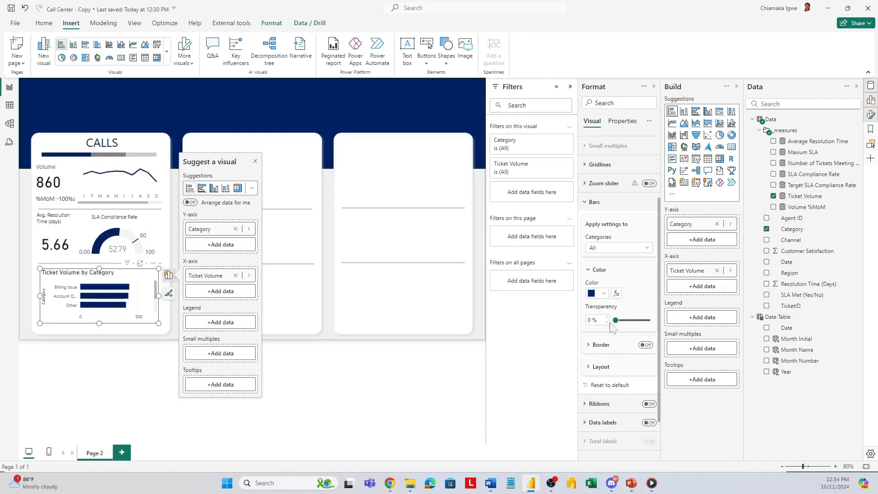
Step: Turn off the bar chart's X-axis values and its Y-axis title
scroll(599, 242, up, 3)
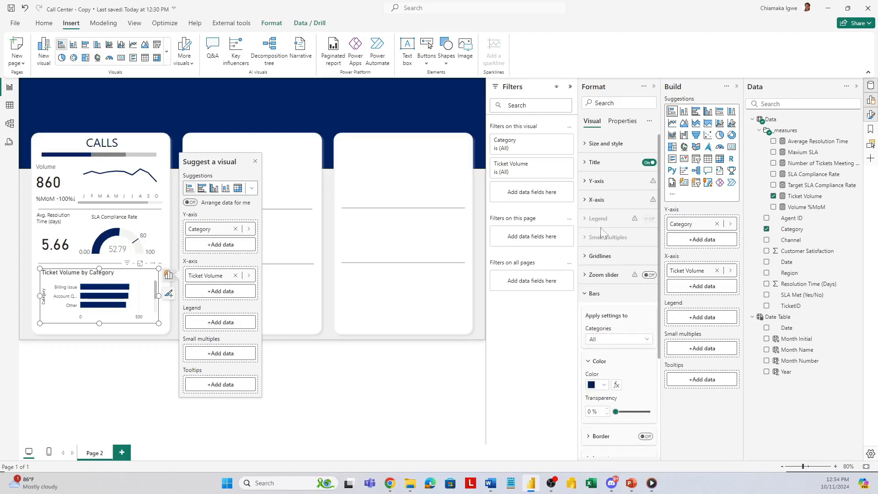
click(584, 203)
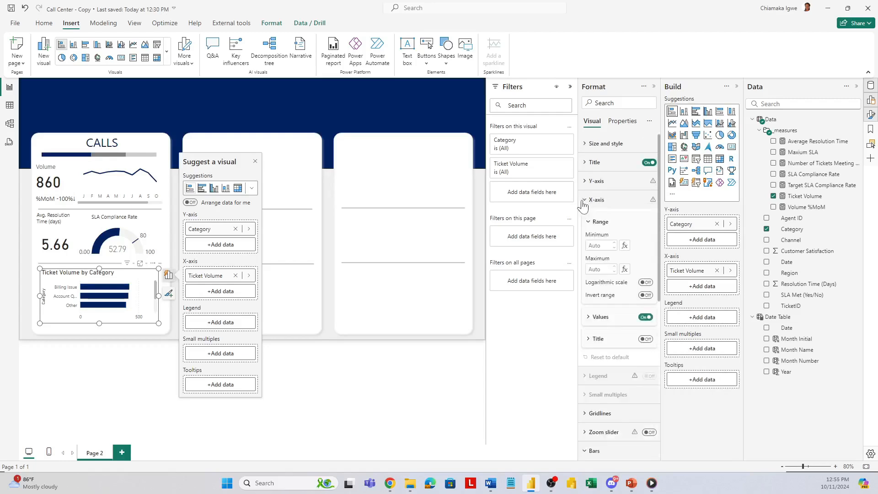
click(644, 317)
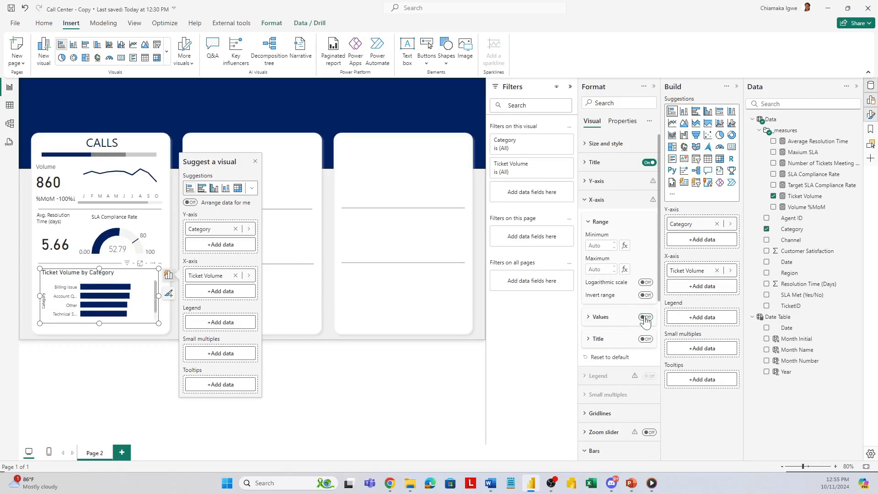
click(586, 183)
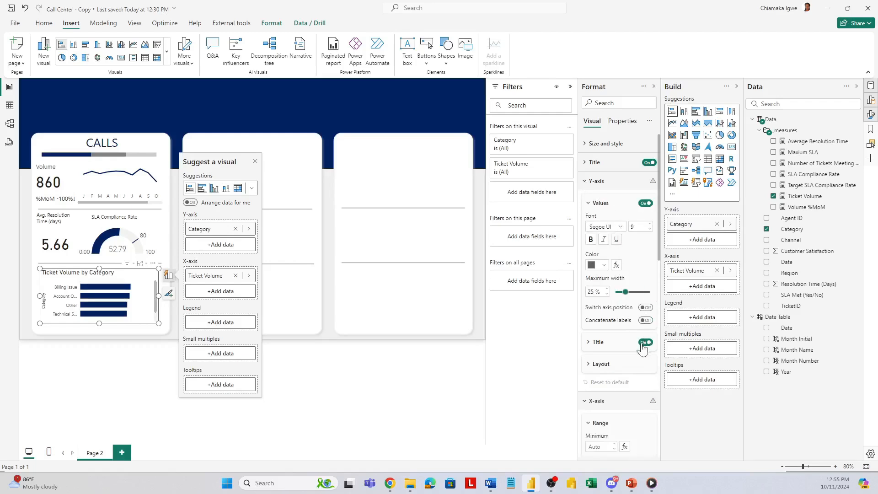
click(642, 345)
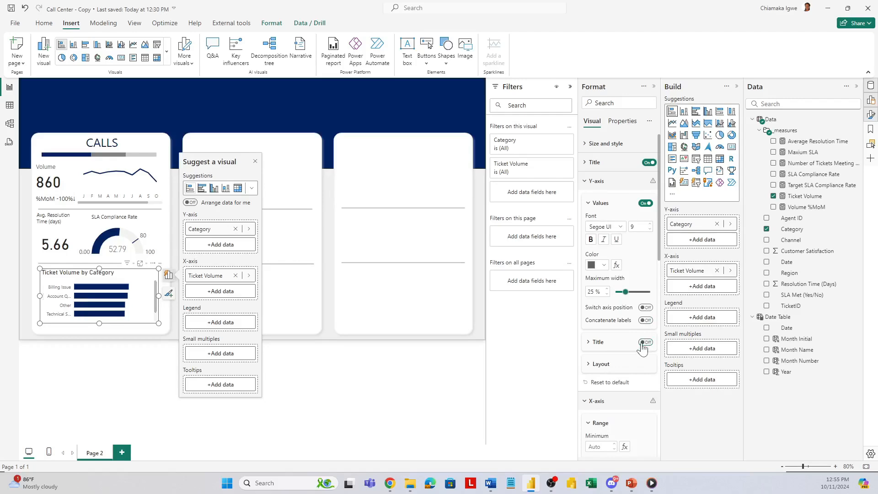
Step: Turn on data labels for the bar chart and make the chart slightly taller so all categories fit
scroll(622, 359, down, 10)
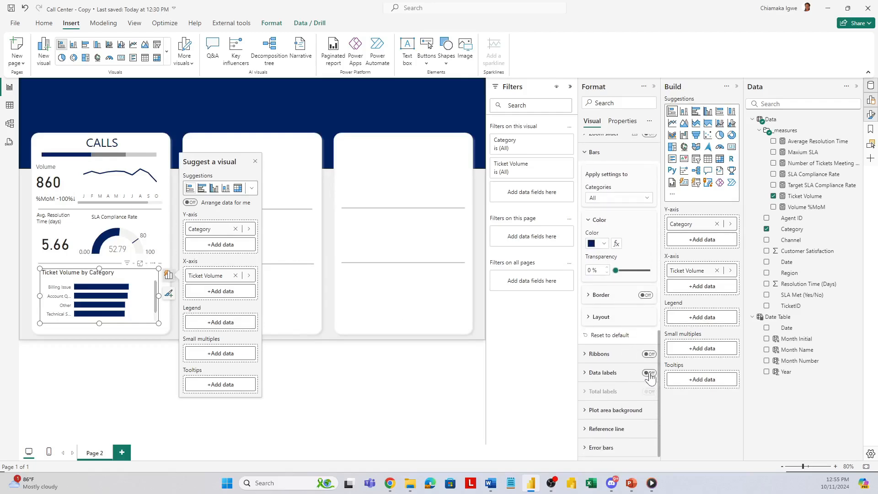
click(649, 373)
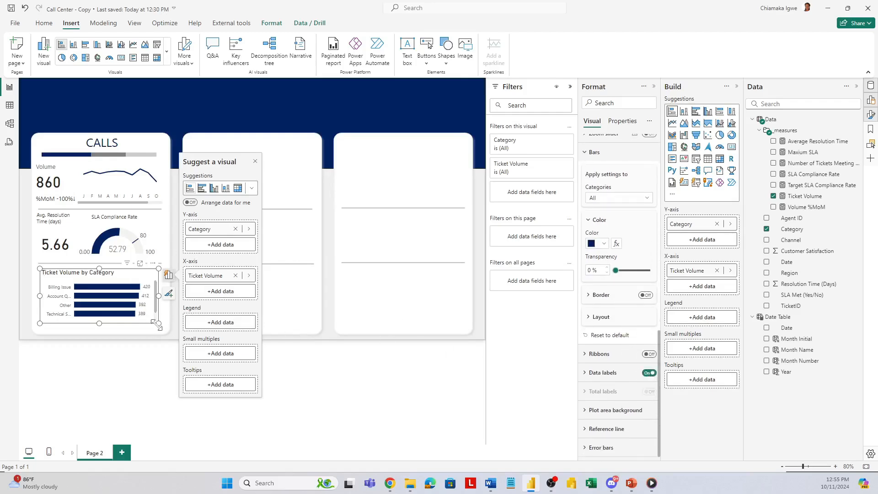
drag(159, 329, 159, 333)
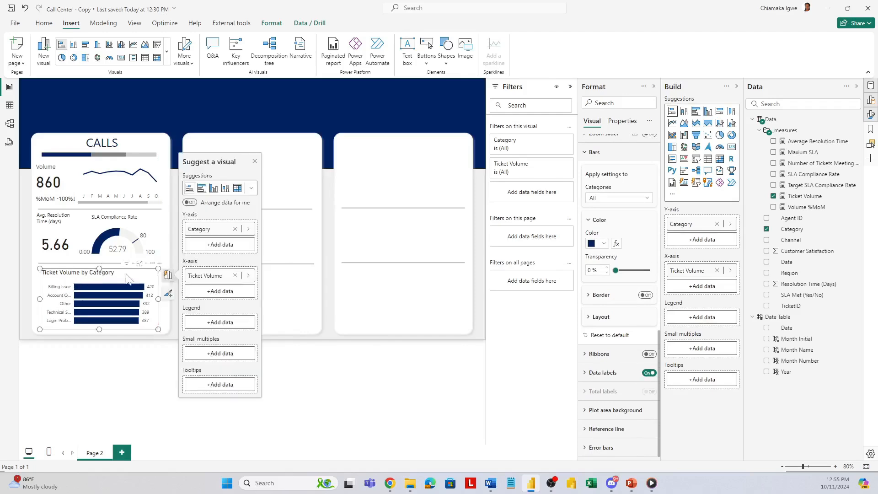
Step: Format the bar chart's title in Segoe UI at size 10 and deselect the chart
scroll(625, 267, up, 10)
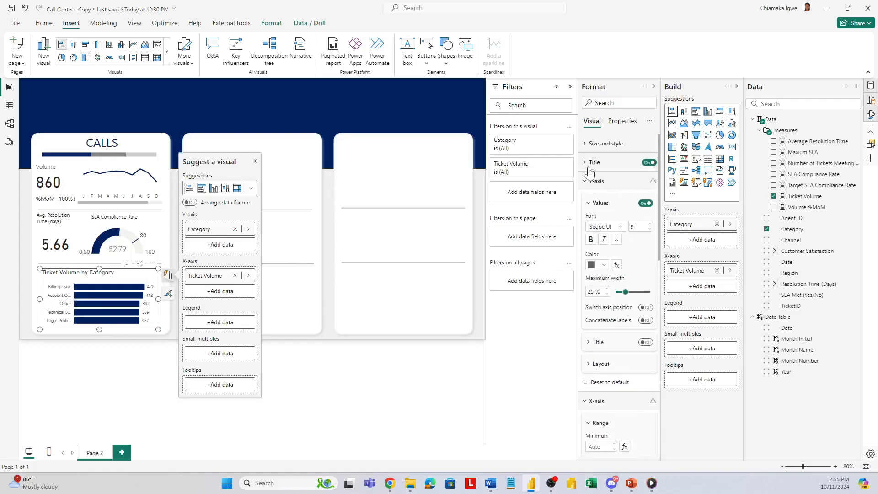
click(589, 164)
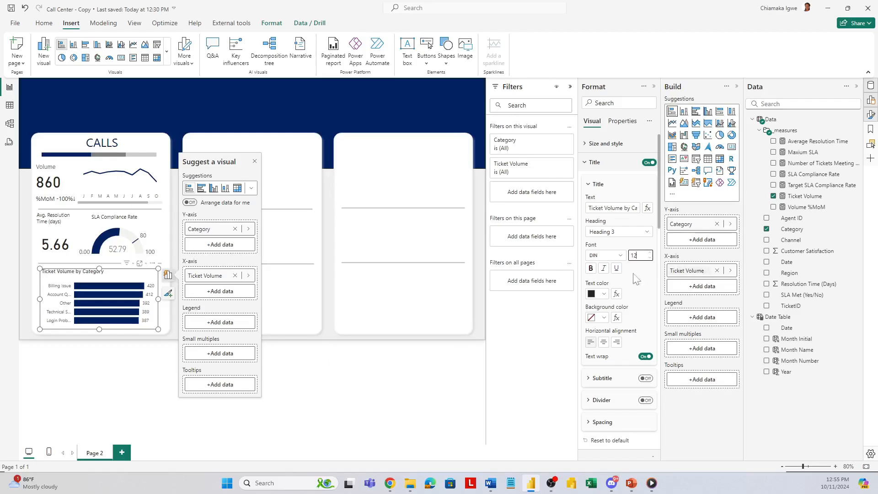
click(619, 255)
scroll(614, 353, down, 2)
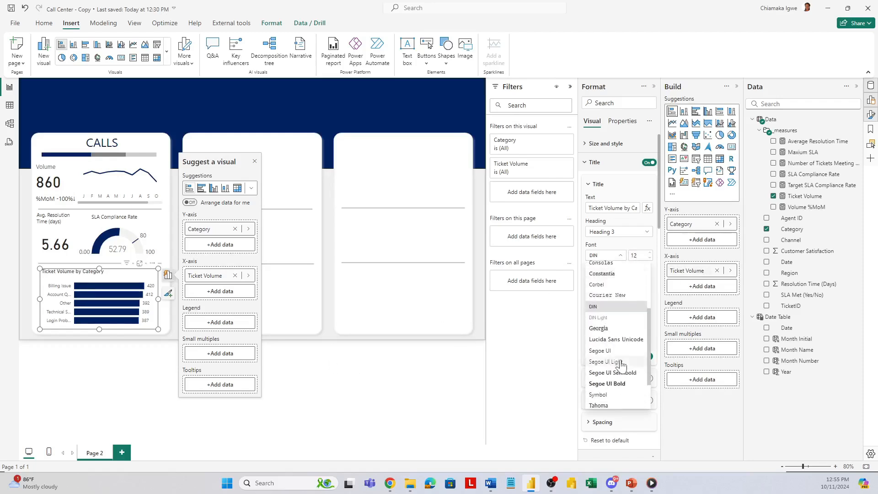
click(600, 351)
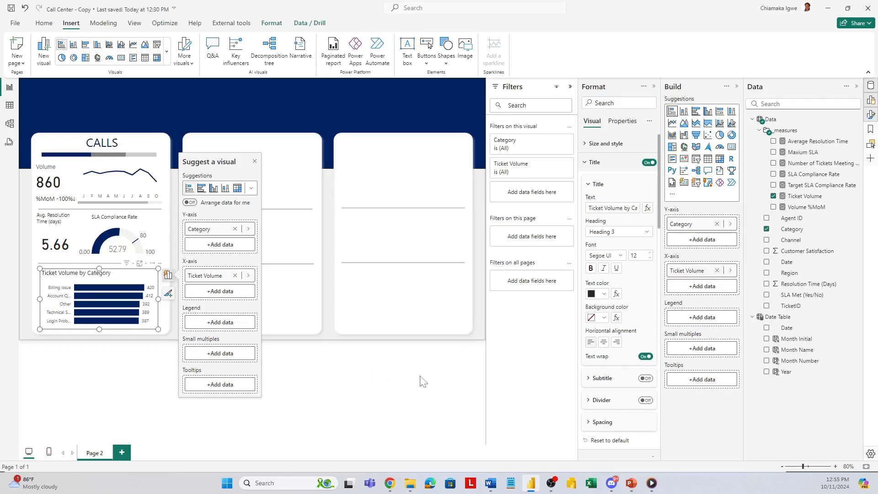
click(649, 259)
click(341, 395)
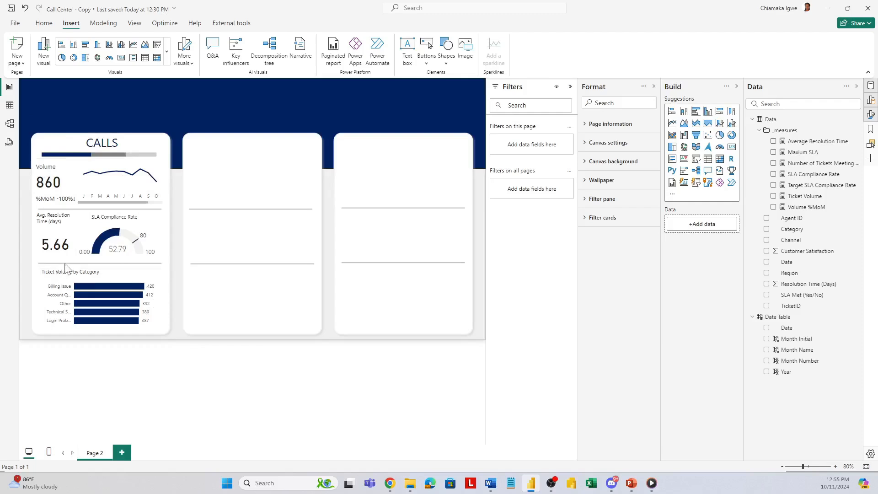
Step: Filter the Ticket Volume by Category chart by Channel to show only Calls
click(152, 278)
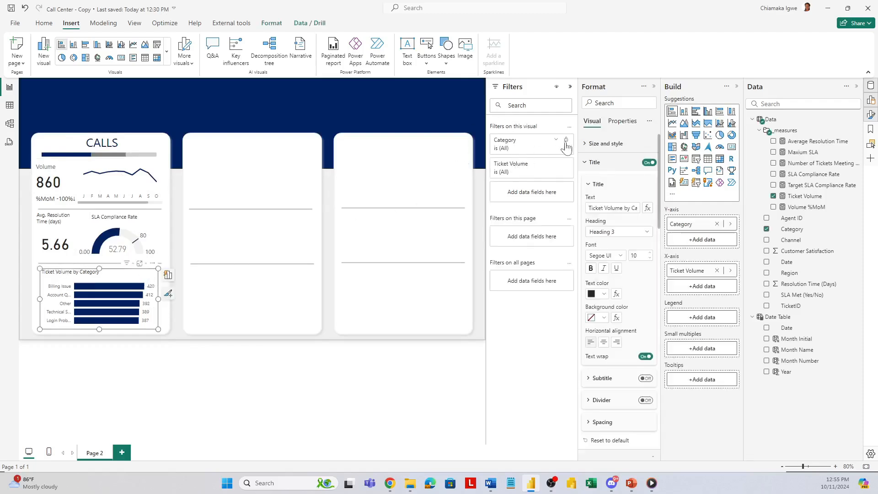
drag(791, 240, 547, 192)
click(501, 231)
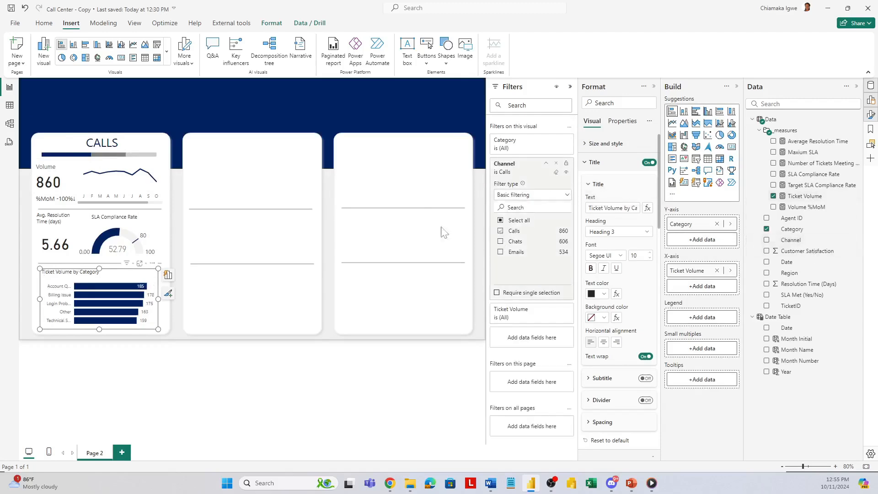
Step: Check the Channel filters applied to the SLA Compliance Rate gauge and the Average Resolution Time card
click(145, 233)
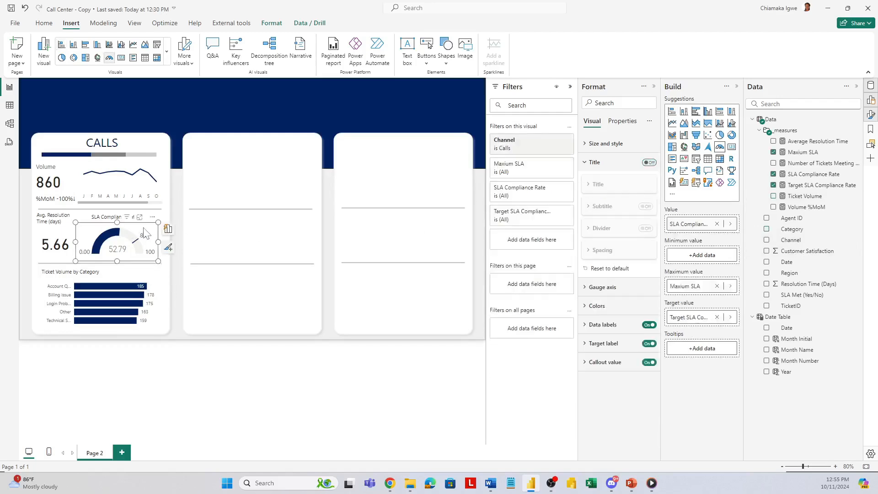
click(63, 238)
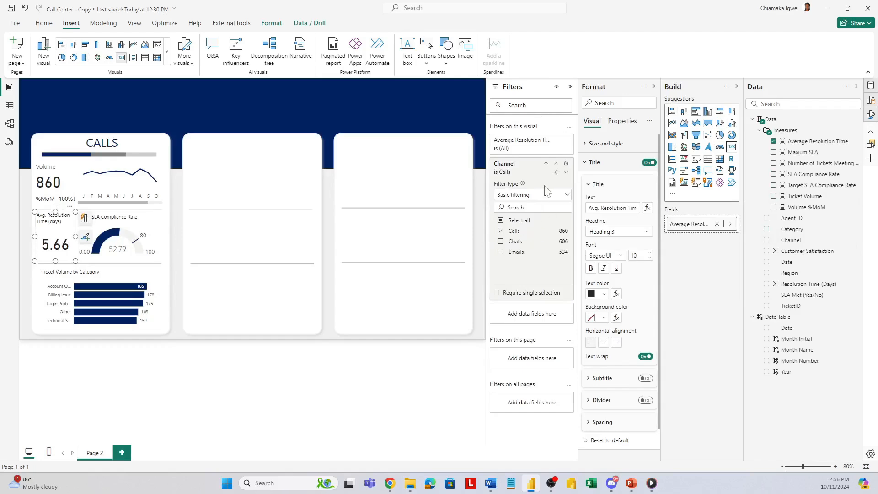
Step: Filter the monthly ticket volume line chart by Channel to show only Calls and check the Volume card's Channel filter
click(545, 167)
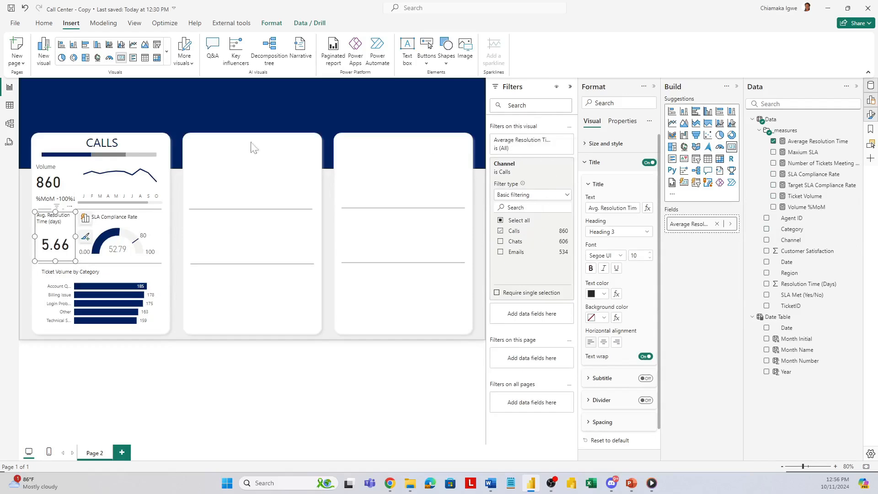
click(158, 172)
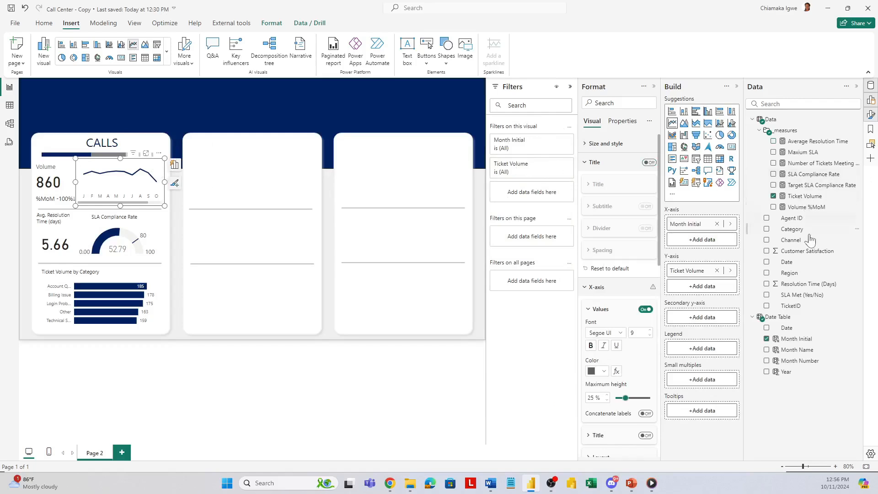
drag(790, 239, 528, 193)
click(58, 168)
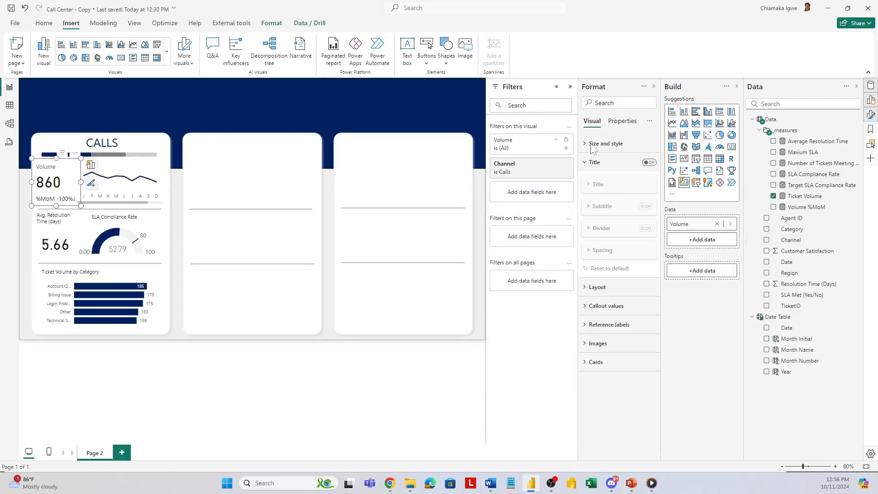
Step: Group all the visuals on the Calls card, including the title, into one object
click(654, 86)
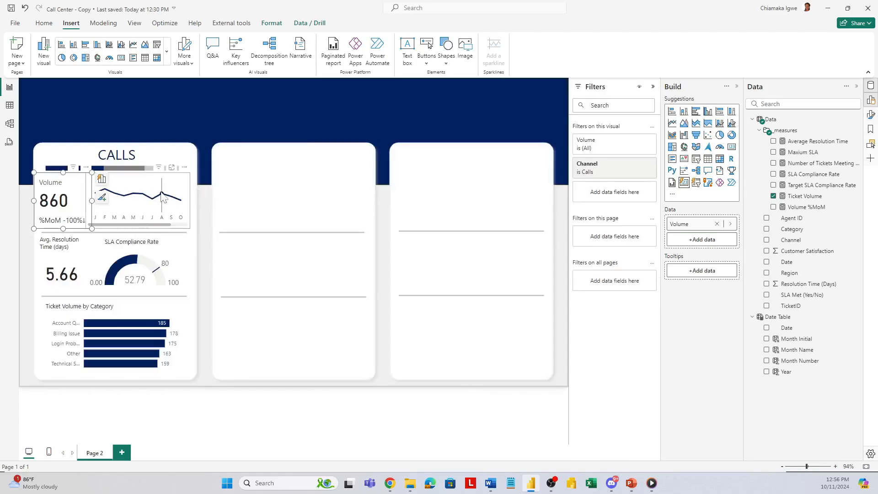
key(ctrl+a)
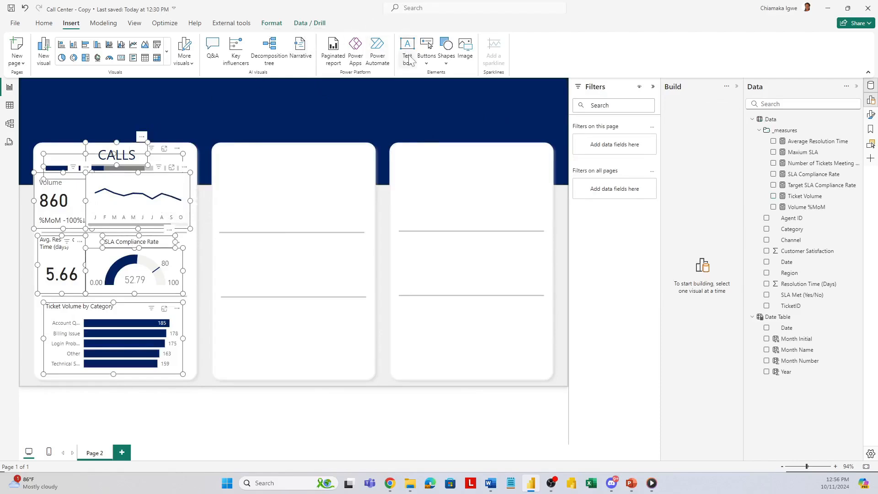
click(271, 23)
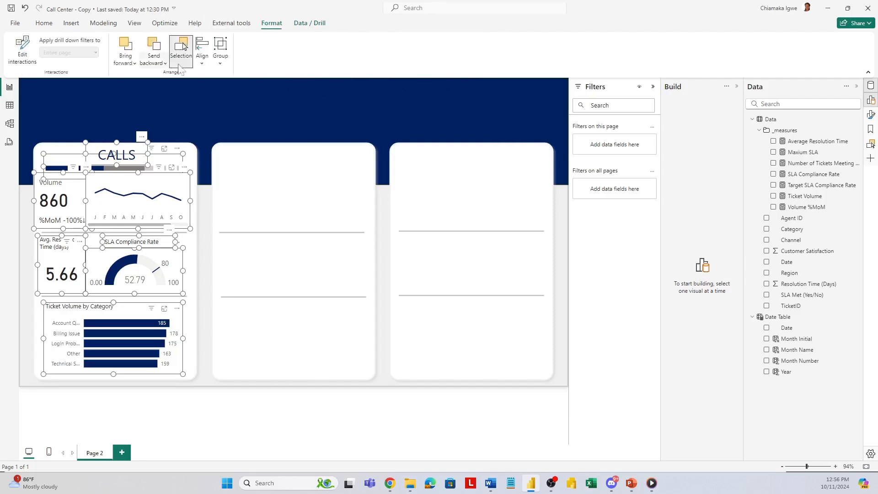
click(220, 57)
click(231, 79)
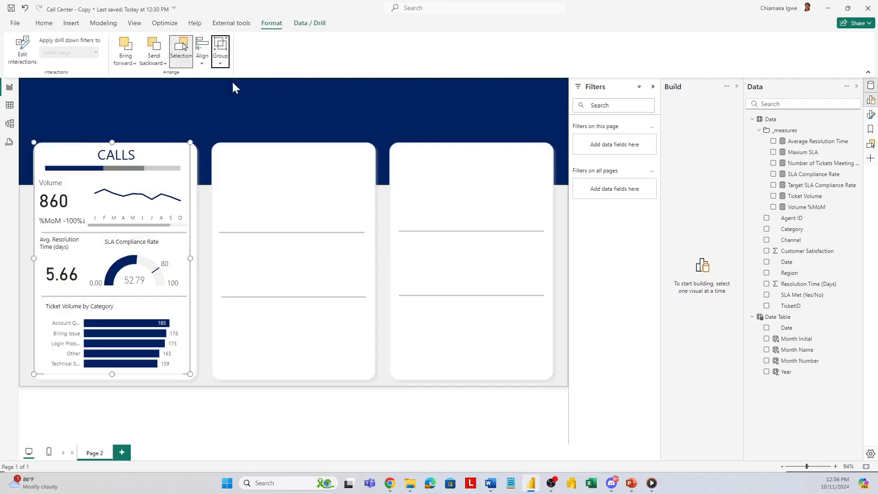
Step: Open conditional formatting for the value color of the Volume card's %MoM reference label
click(71, 200)
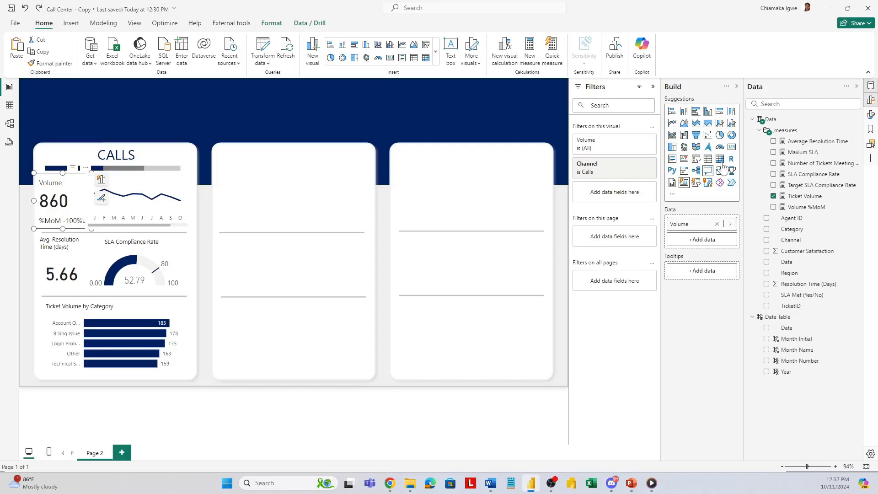
click(871, 115)
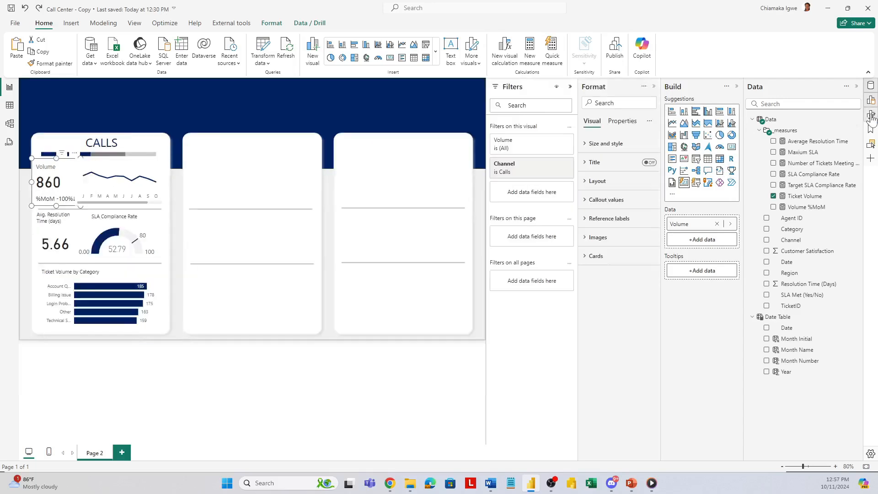
click(588, 224)
scroll(630, 356, down, 4)
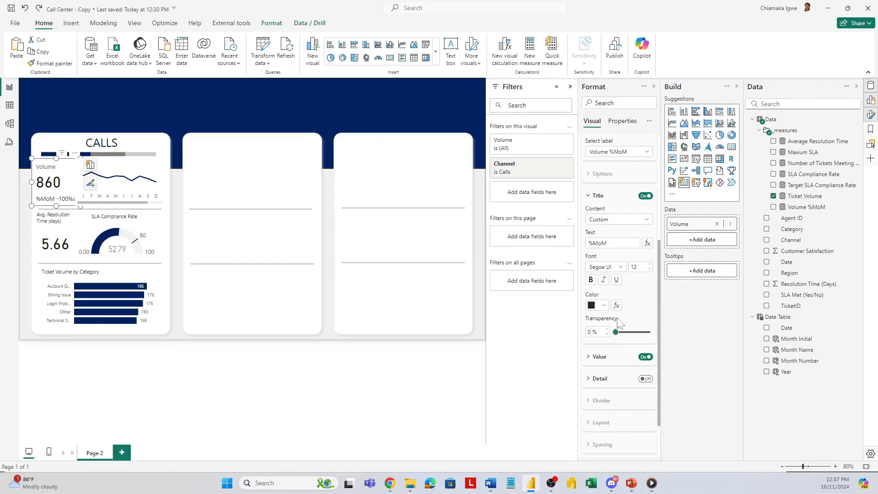
click(588, 365)
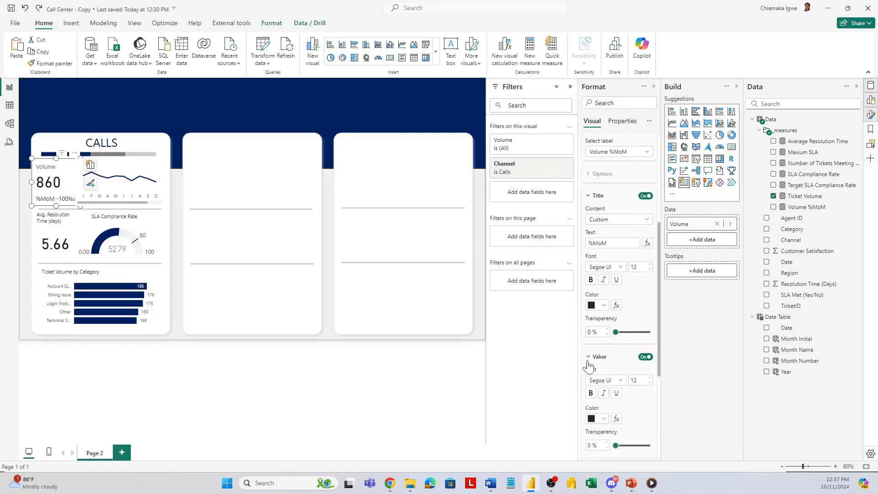
scroll(608, 361, down, 3)
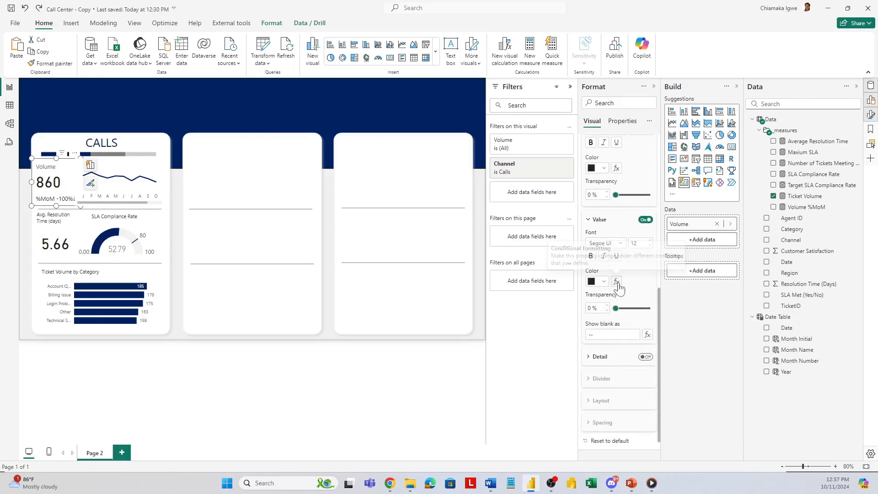
click(616, 281)
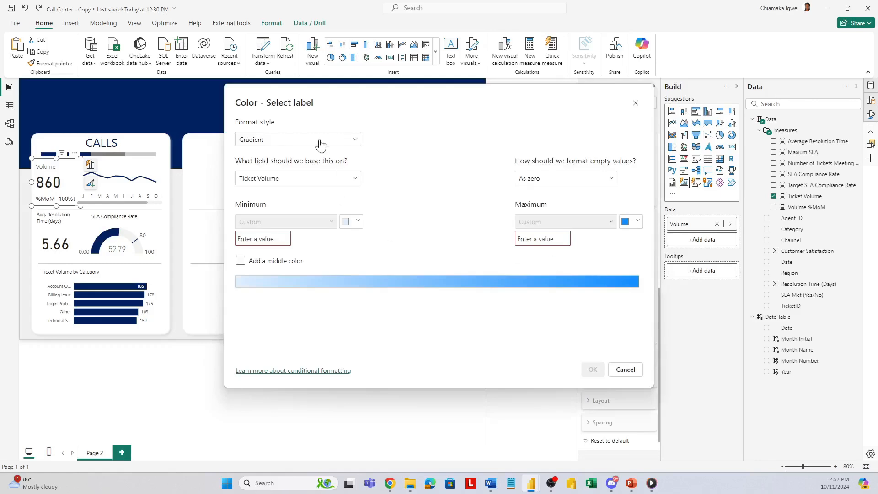
Step: Set the color format style to Rules and base it on the Volume %MoM measure
click(320, 145)
click(272, 170)
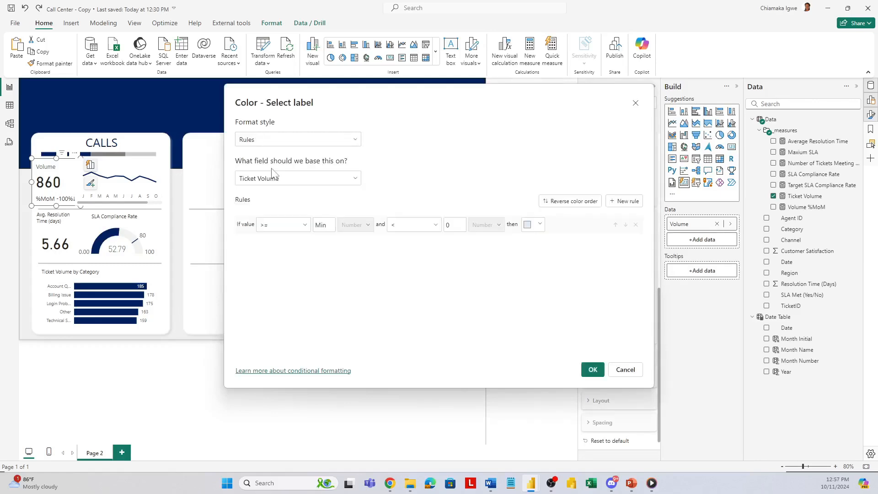
click(305, 179)
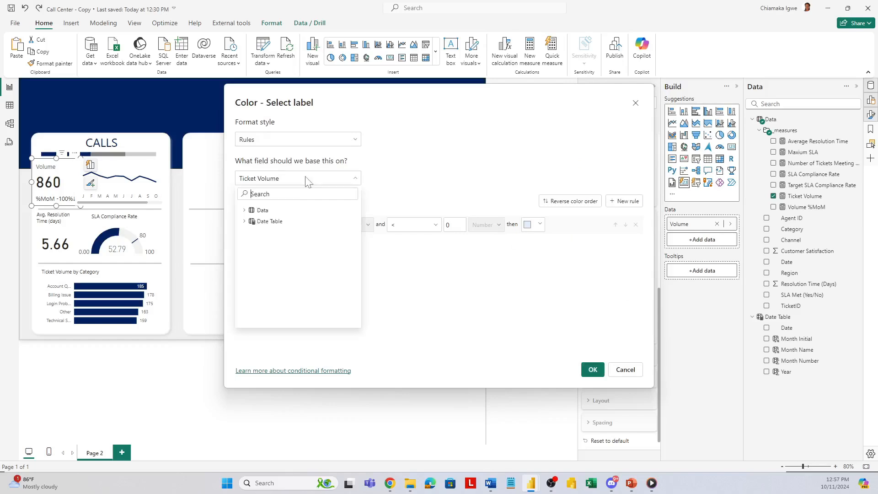
click(244, 210)
click(251, 222)
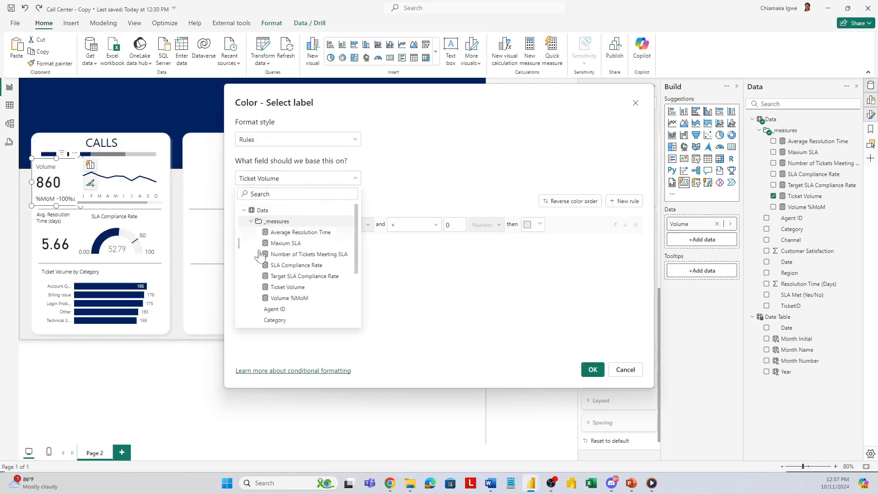
click(286, 299)
Step: Make the first rule apply when the value contains the ↑ symbol
click(267, 231)
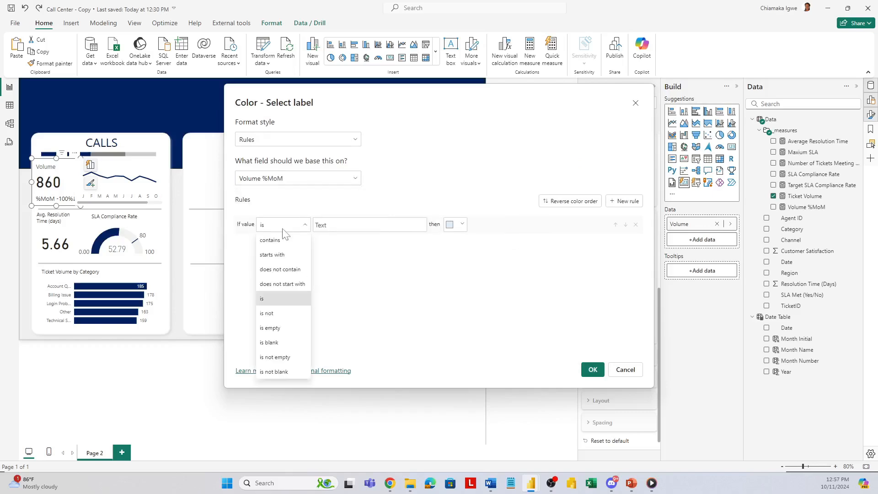
click(276, 240)
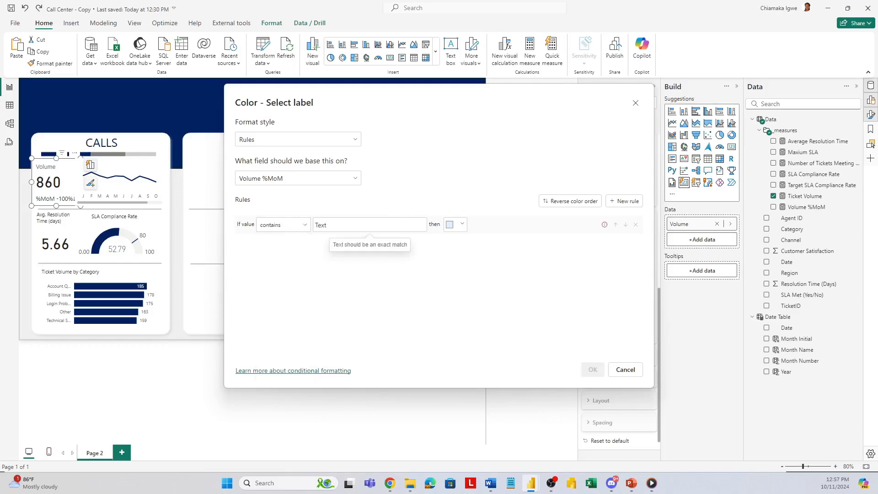
key(super+period)
scroll(378, 364, down, 5)
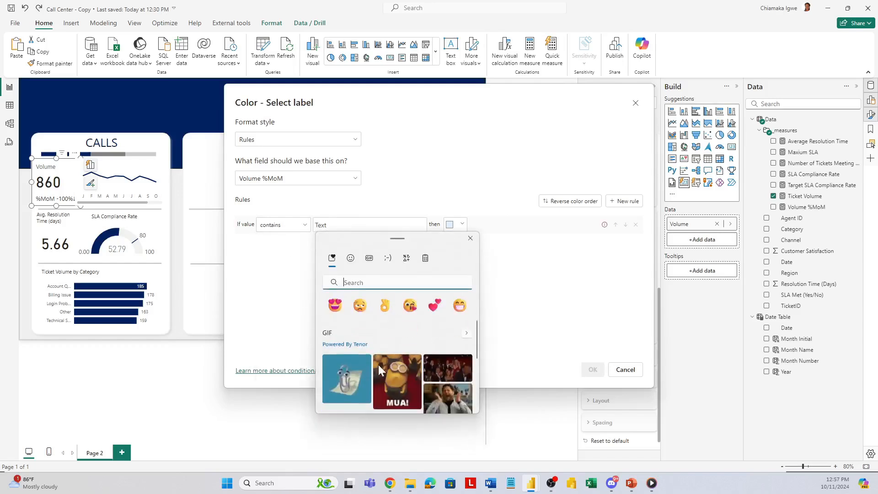
scroll(359, 391, down, 3)
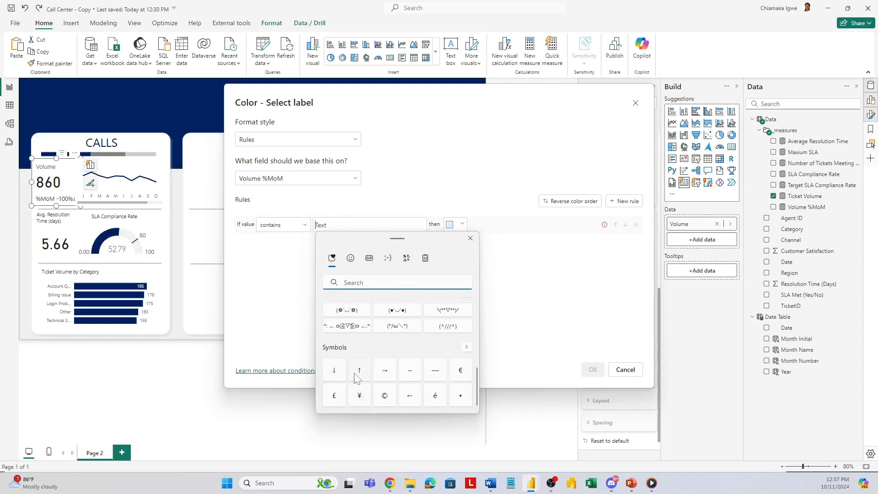
click(357, 374)
click(470, 237)
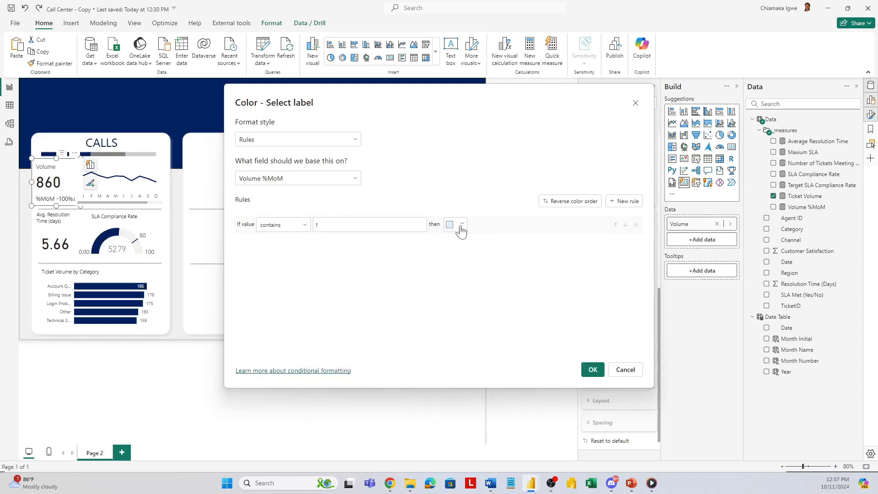
Step: Set the ↑ rule's color to dark green #048C1F
click(462, 224)
click(488, 358)
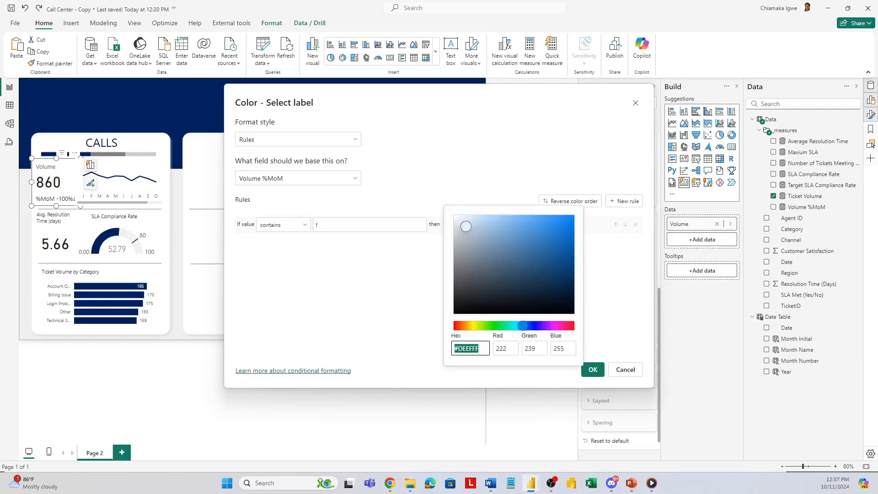
click(497, 325)
click(567, 258)
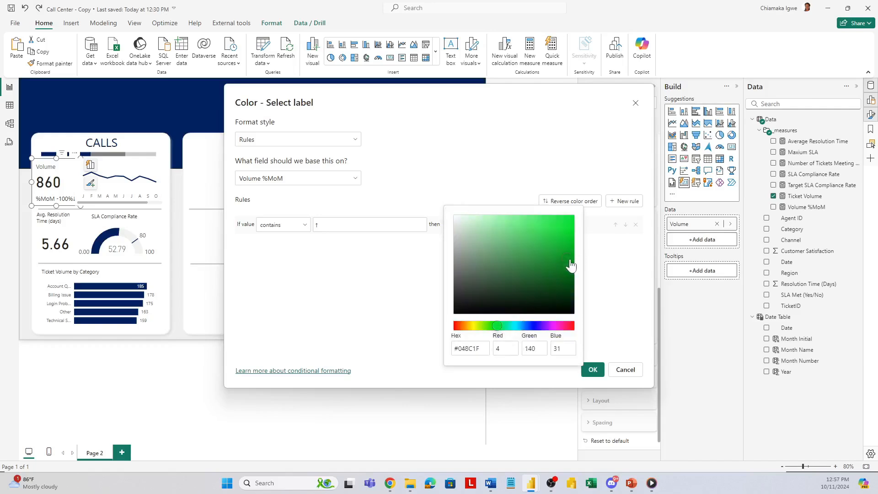
click(601, 267)
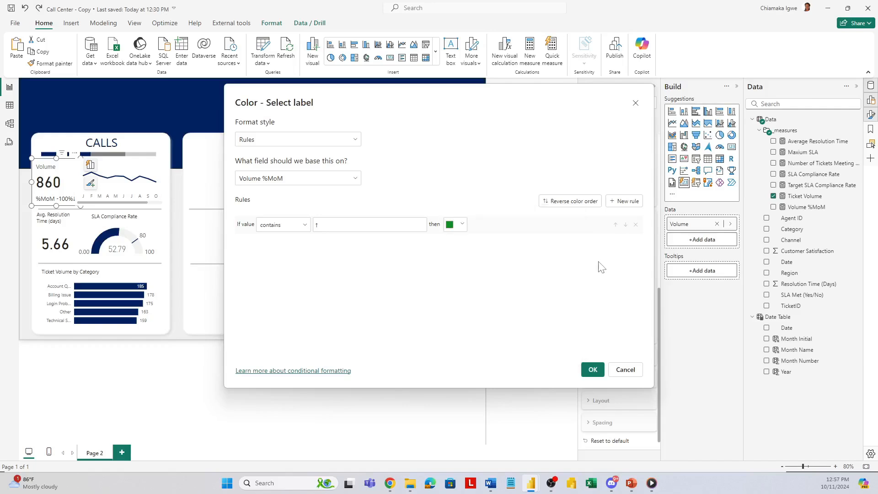
Step: Add a second rule that applies when the value contains the ↓ symbol
click(630, 202)
click(304, 249)
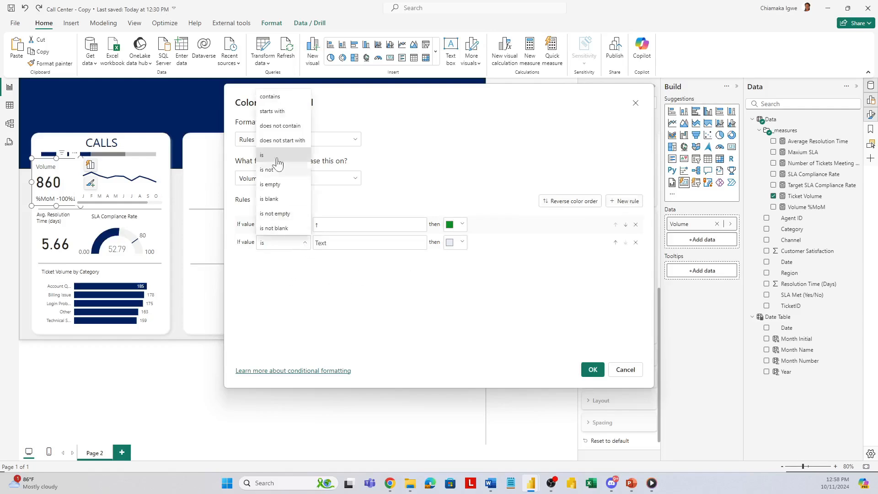
click(294, 95)
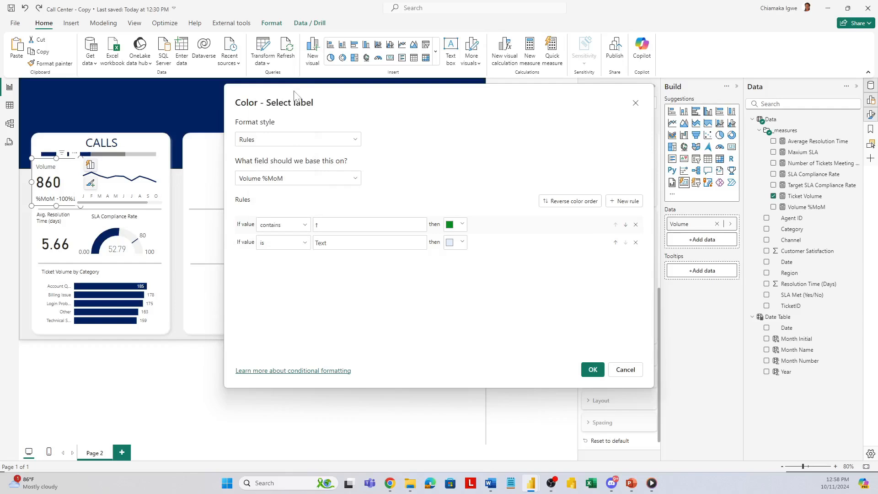
click(303, 243)
click(291, 97)
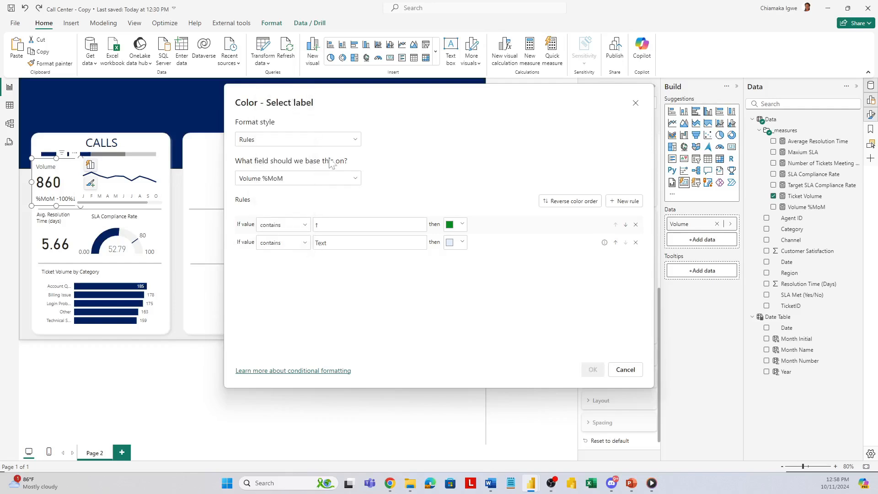
click(316, 242)
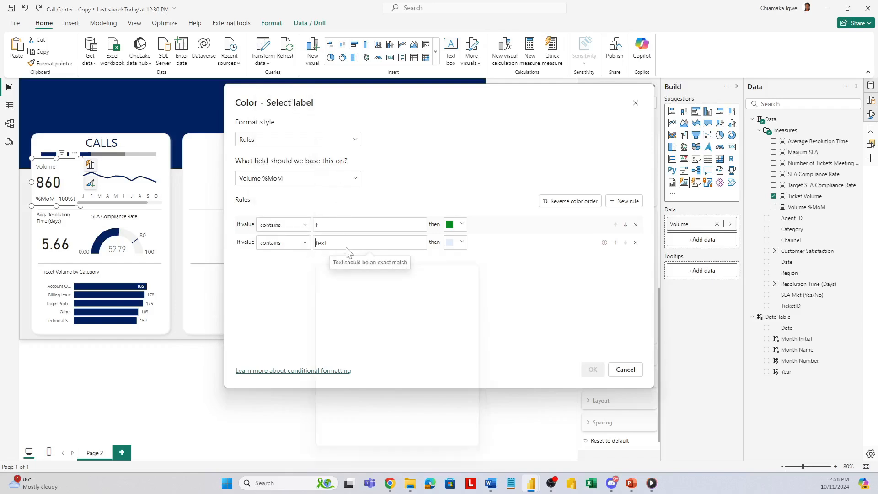
key(super+period)
scroll(350, 316, down, 5)
scroll(360, 390, down, 4)
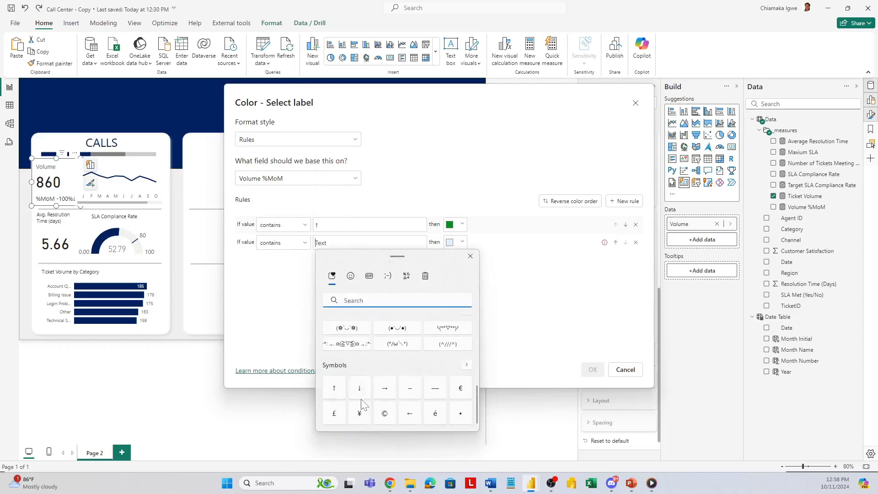
click(359, 388)
Step: Set the ↓ rule's color to dark red, apply the conditional formatting and collapse the filters area
click(457, 242)
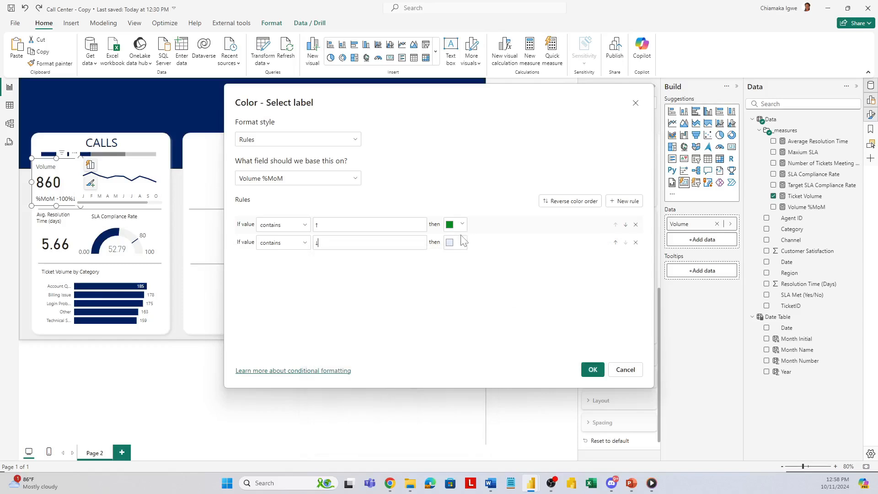
click(458, 242)
click(492, 239)
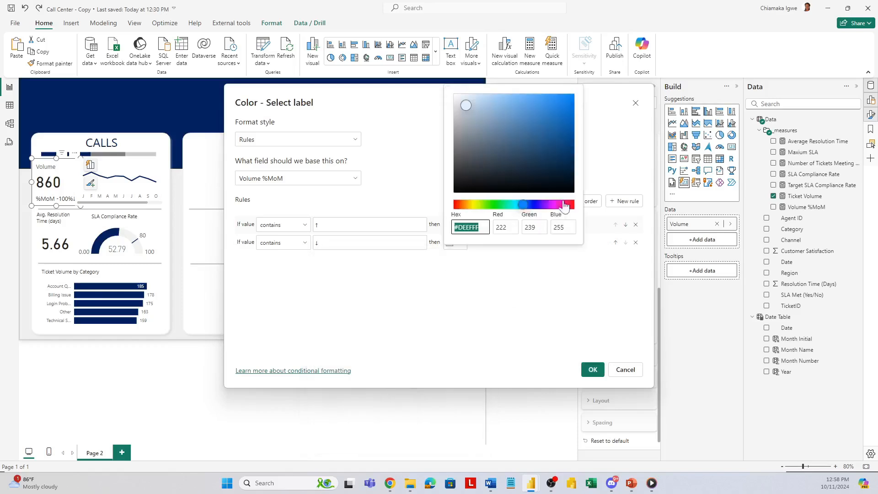
click(569, 206)
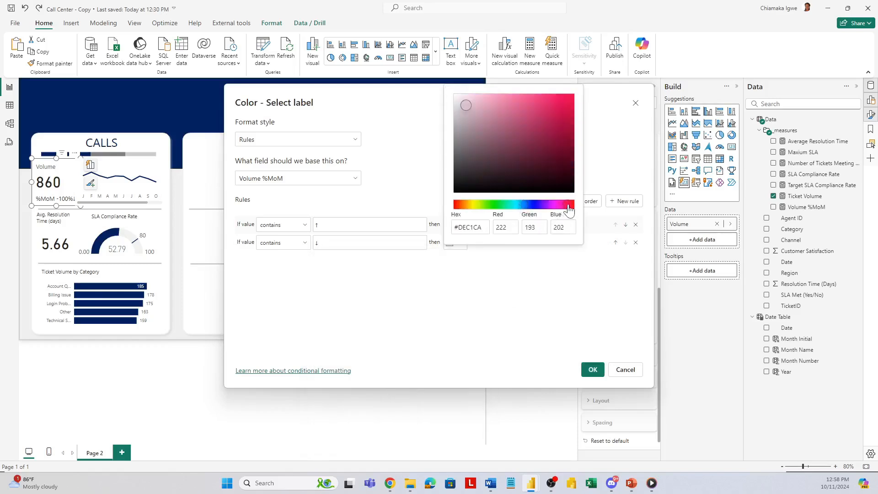
click(572, 126)
click(625, 272)
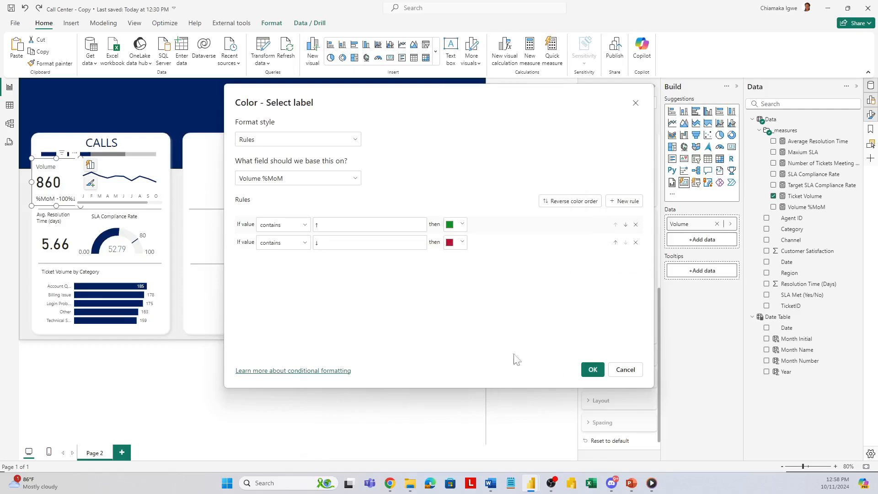
click(594, 370)
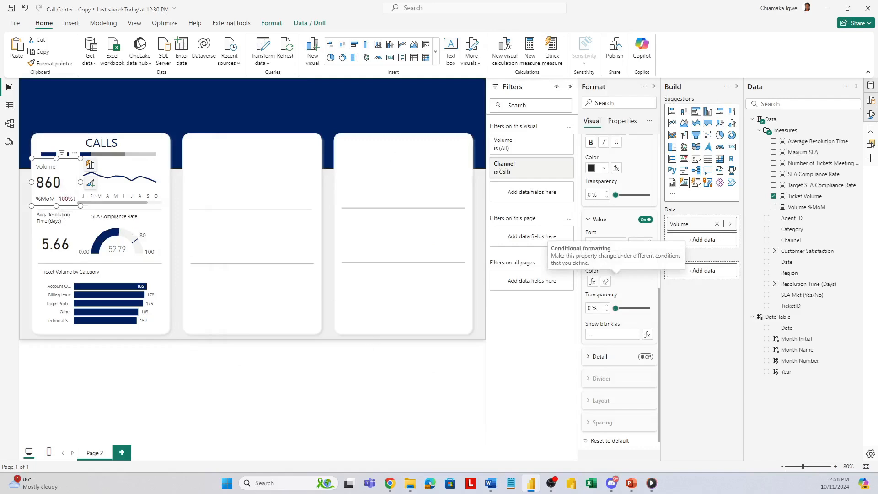
click(569, 86)
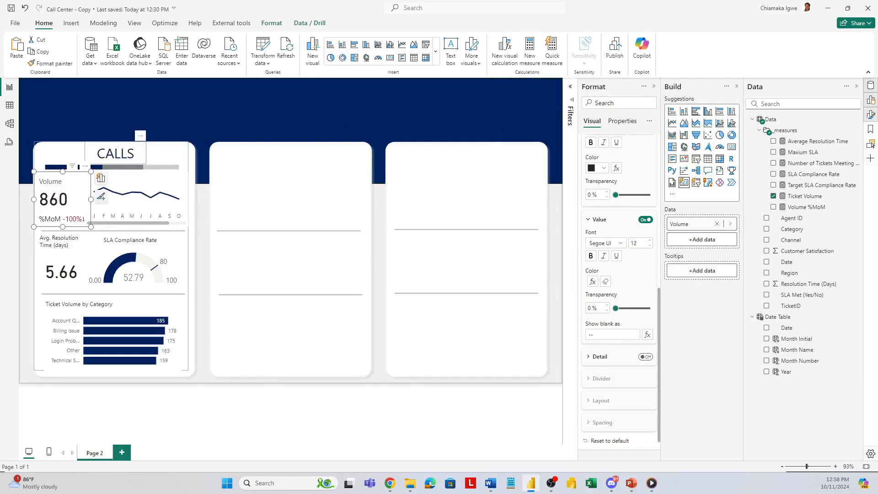
Step: Add a Month Name slicer at the right end of the header banner, sized about 184 wide by 91 high
click(163, 87)
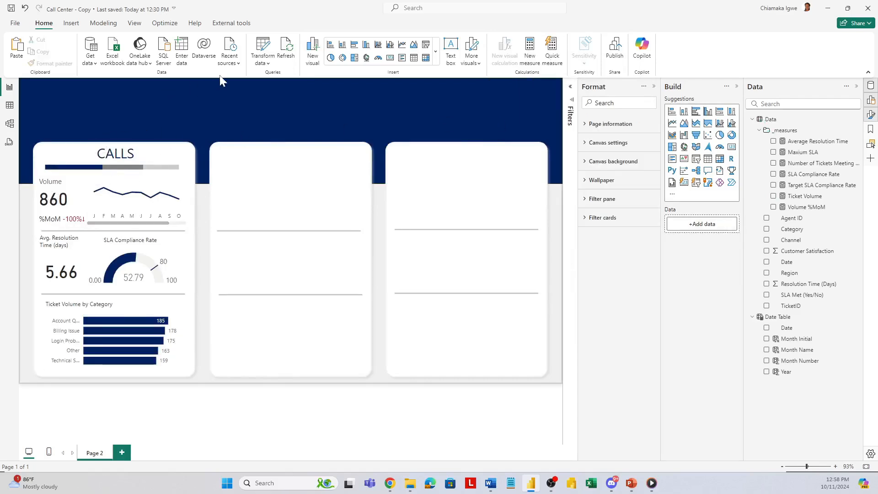
click(698, 163)
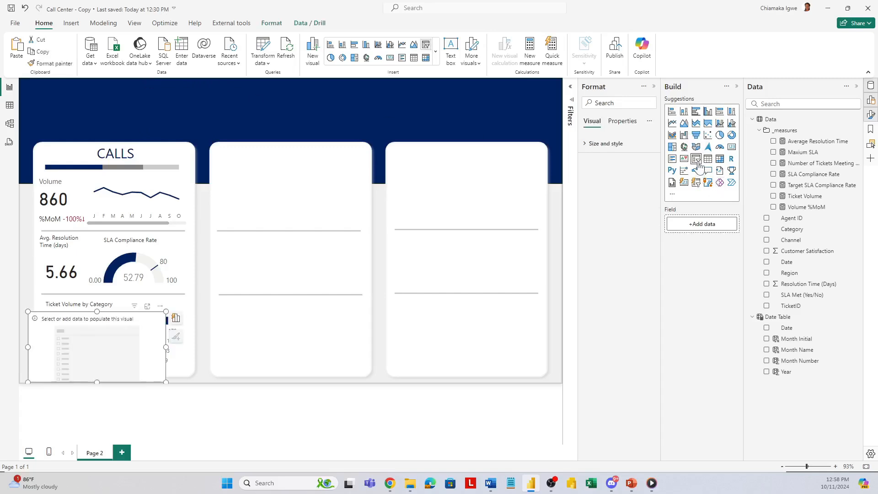
drag(114, 334, 494, 101)
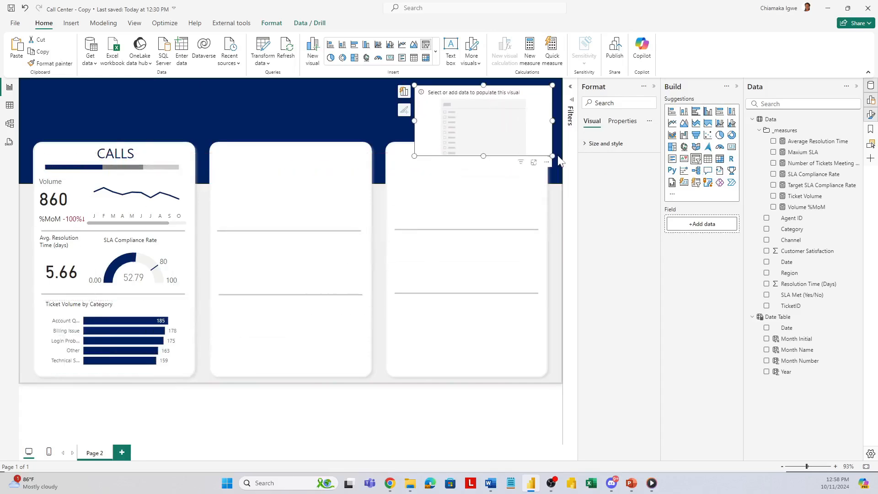
drag(550, 154, 541, 122)
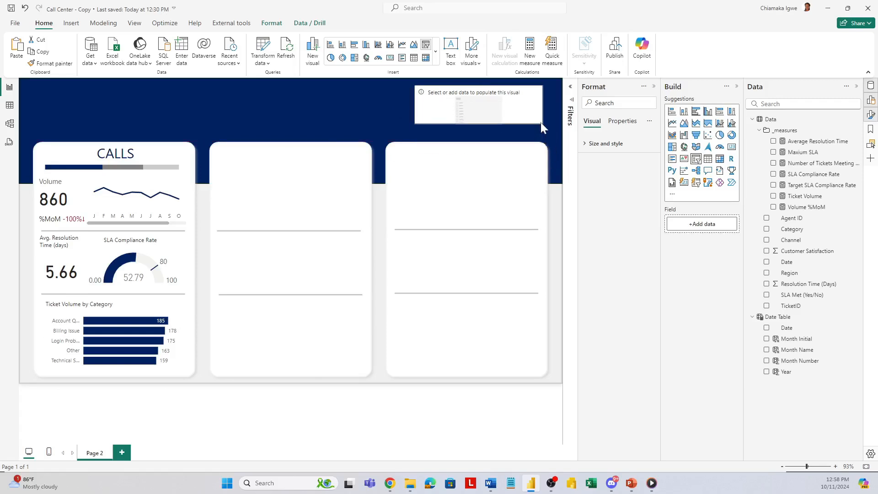
drag(415, 103, 465, 108)
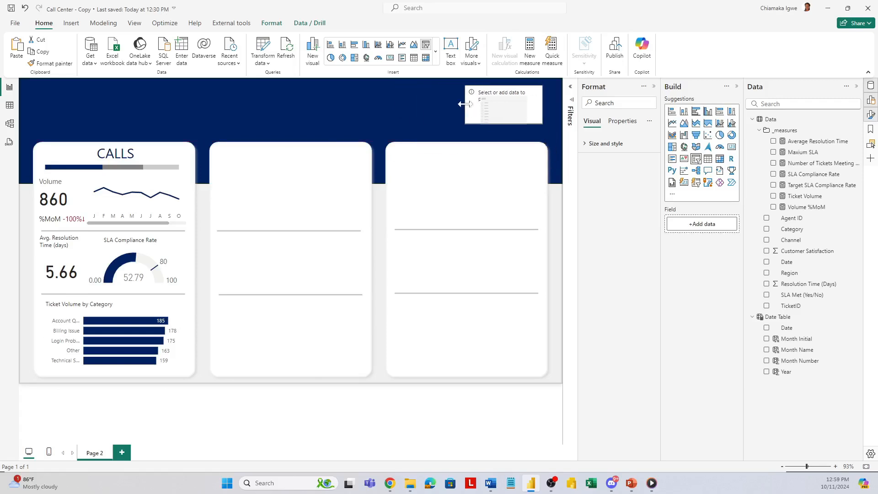
click(767, 350)
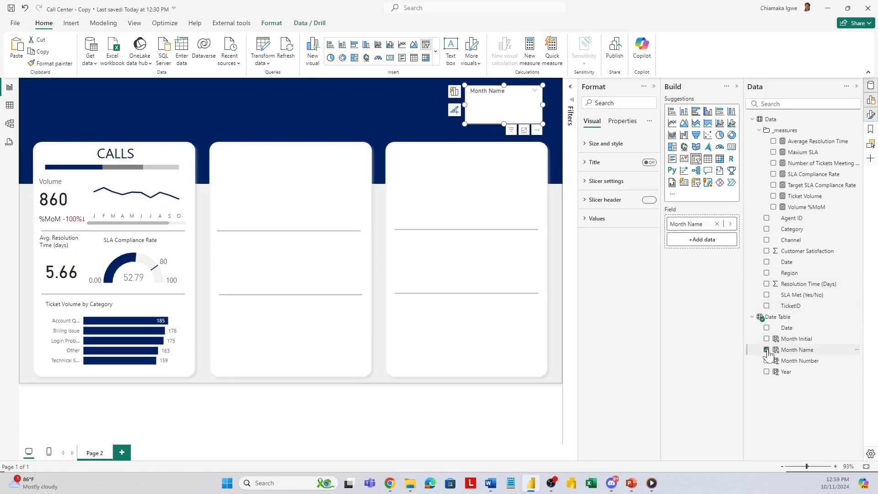
Step: Change the Month Name slicer's style to Dropdown
click(589, 144)
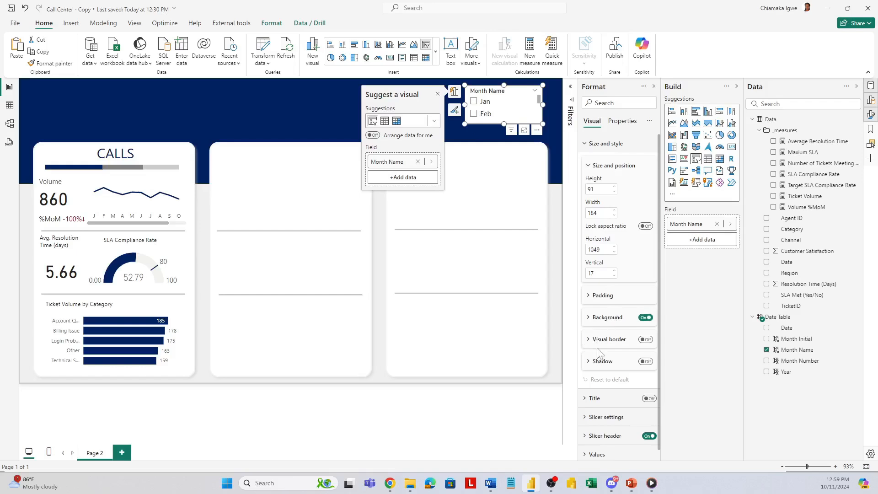
scroll(604, 323, down, 1)
click(585, 410)
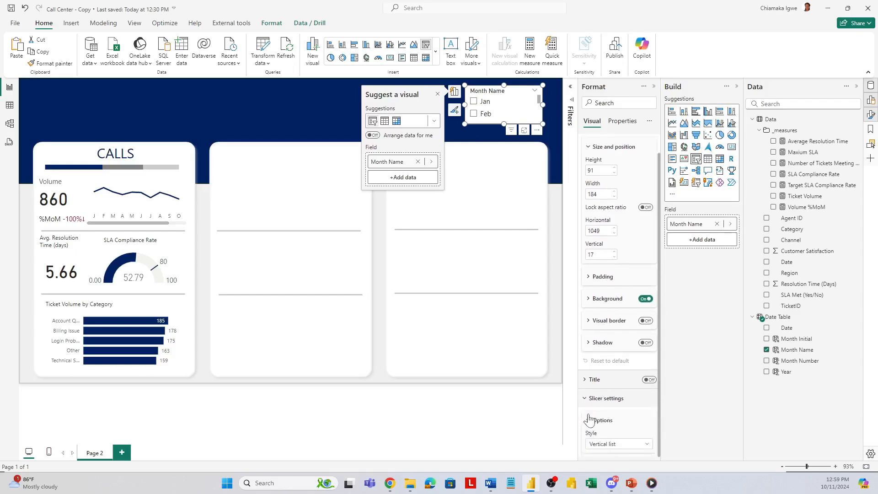
click(627, 370)
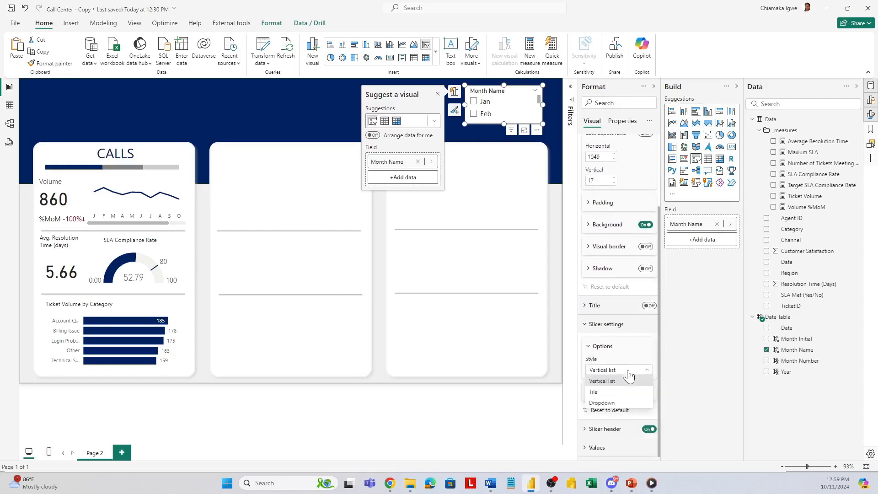
click(609, 403)
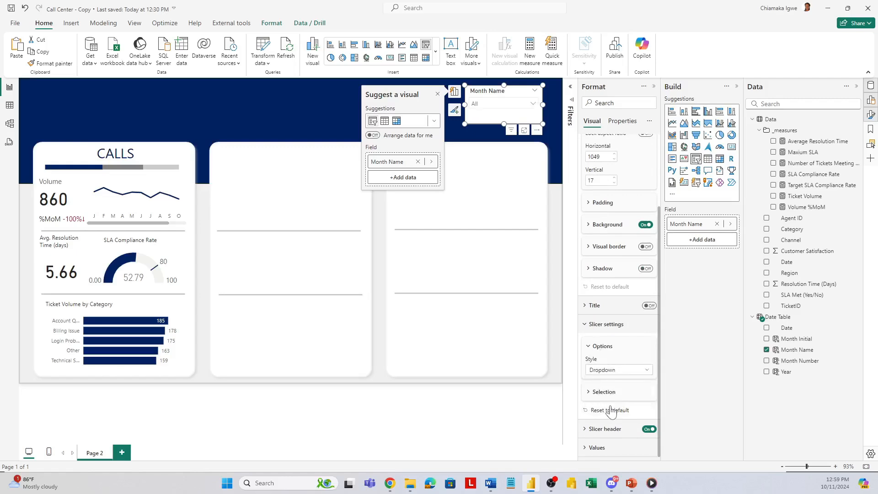
Step: Set the font color of the Month Name slicer's values to white #FFFFFF
click(596, 448)
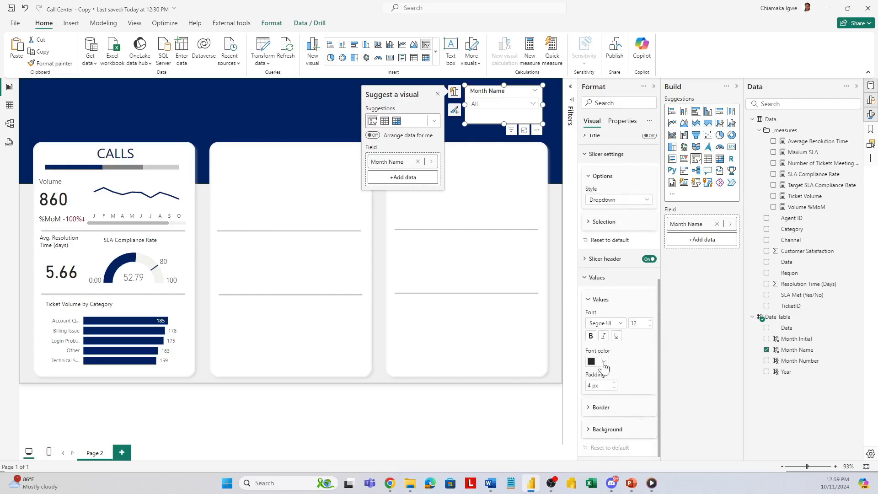
click(604, 362)
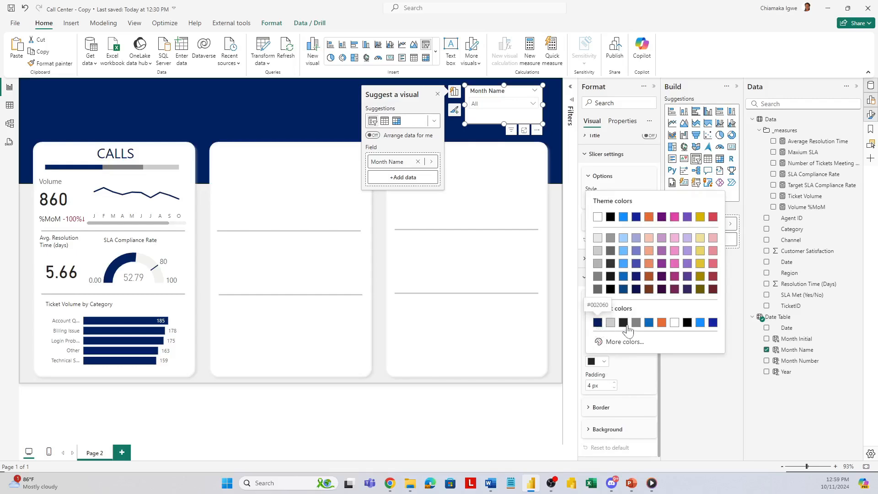
click(675, 323)
Step: Give the Month Name slicer's values a dark navy background and turn off the visual's overall background
click(604, 429)
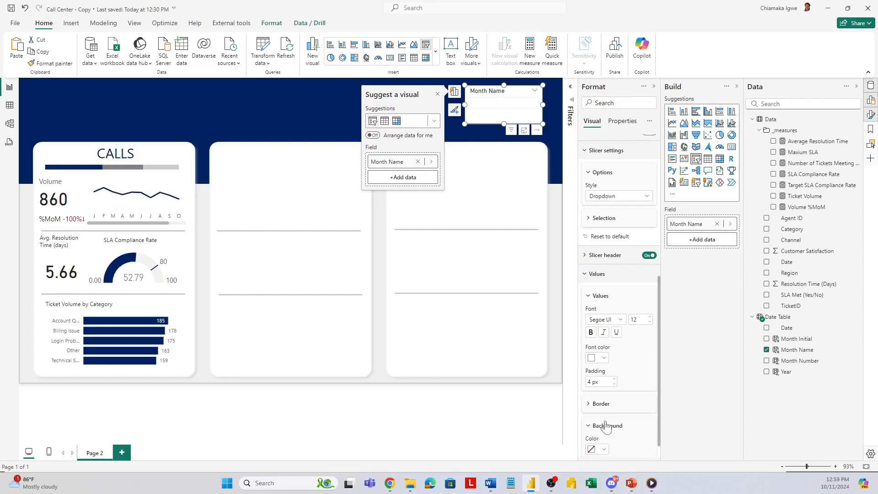
click(603, 429)
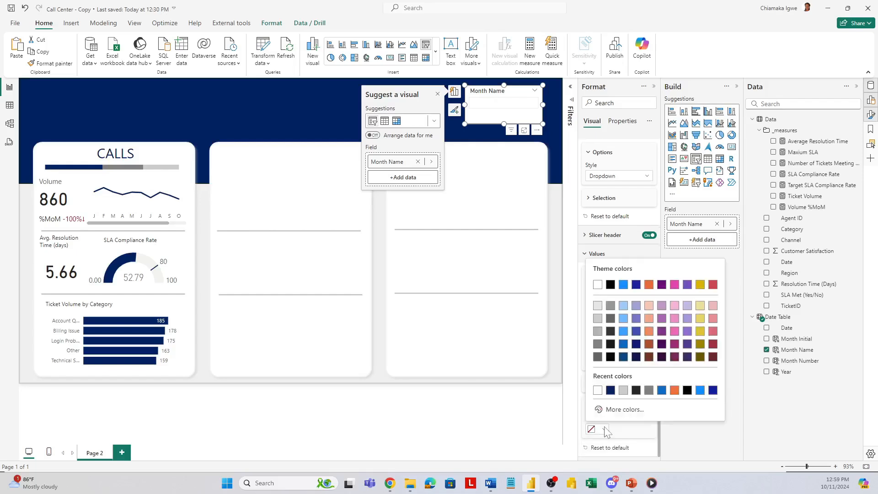
click(611, 390)
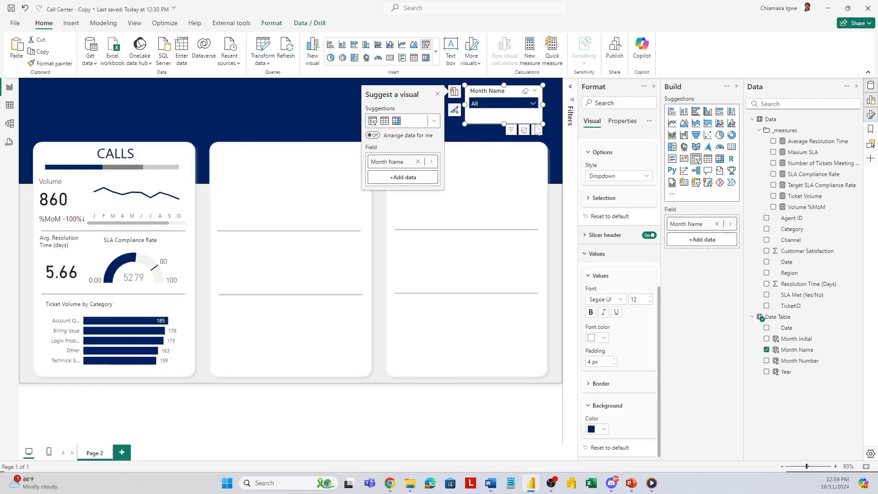
scroll(607, 209, up, 6)
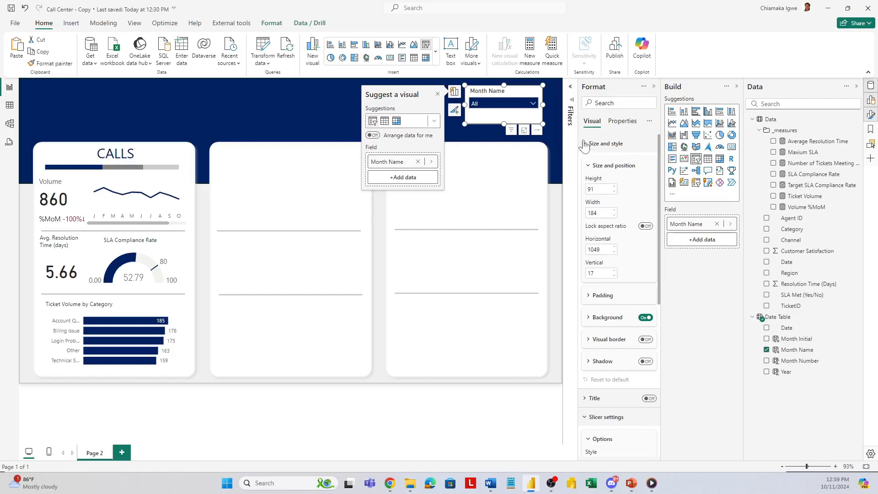
click(645, 317)
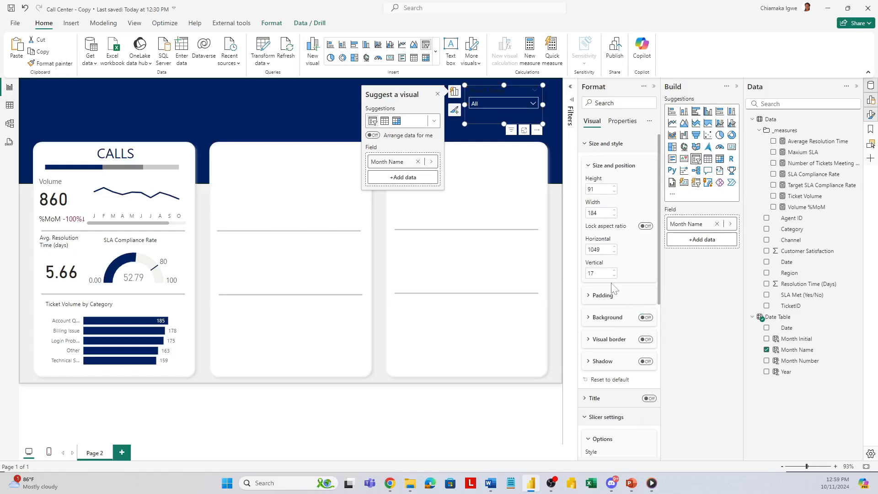
Step: Set the Month Name slicer header's font color to white and reduce the slicer's height to about 68
scroll(607, 351, down, 3)
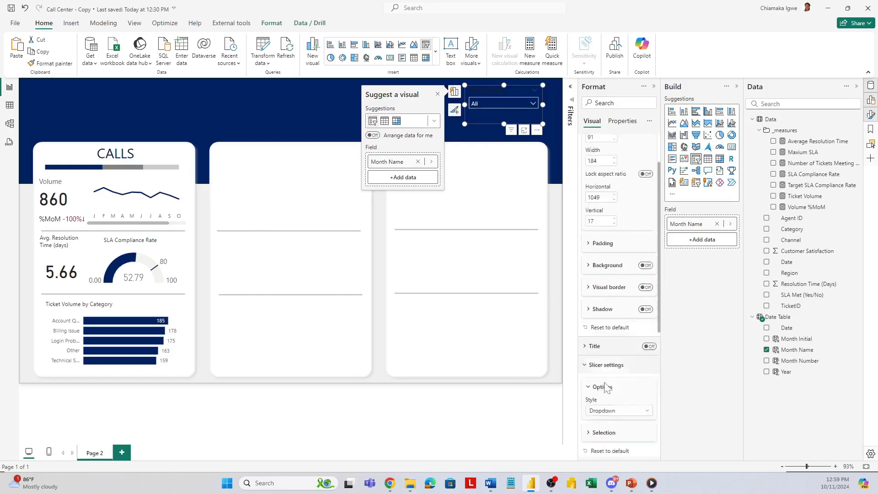
click(587, 387)
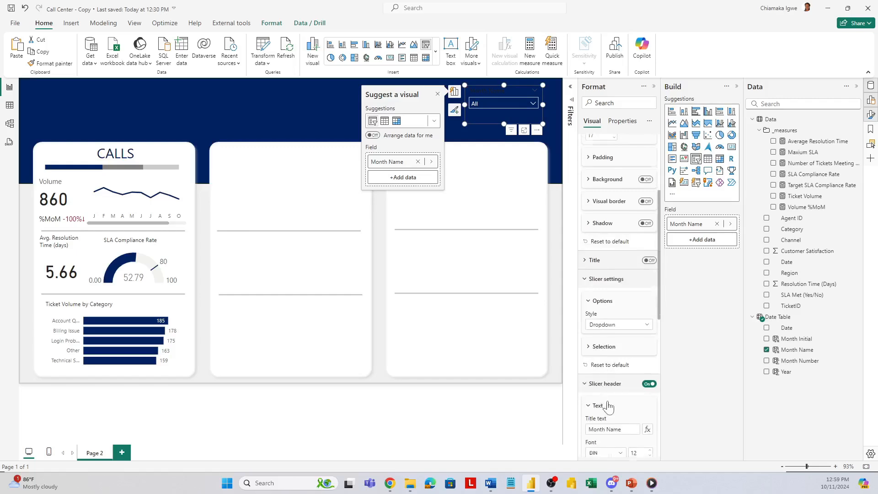
scroll(607, 405, down, 3)
click(603, 356)
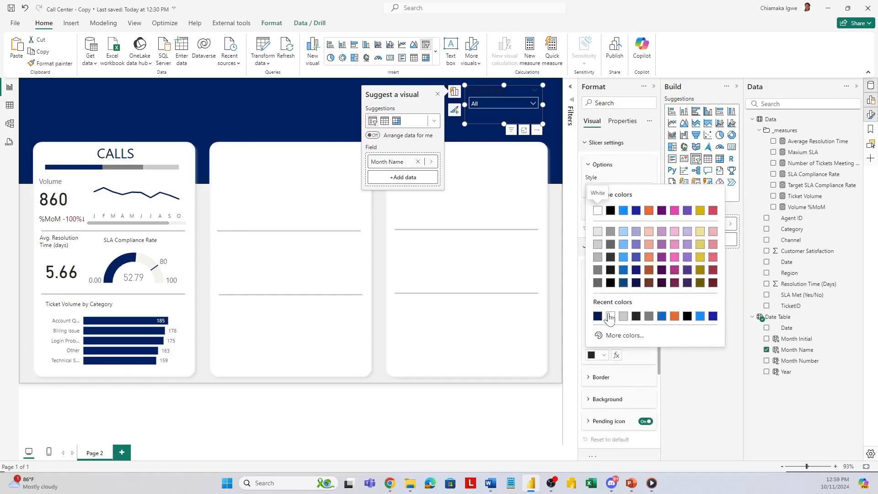
click(609, 316)
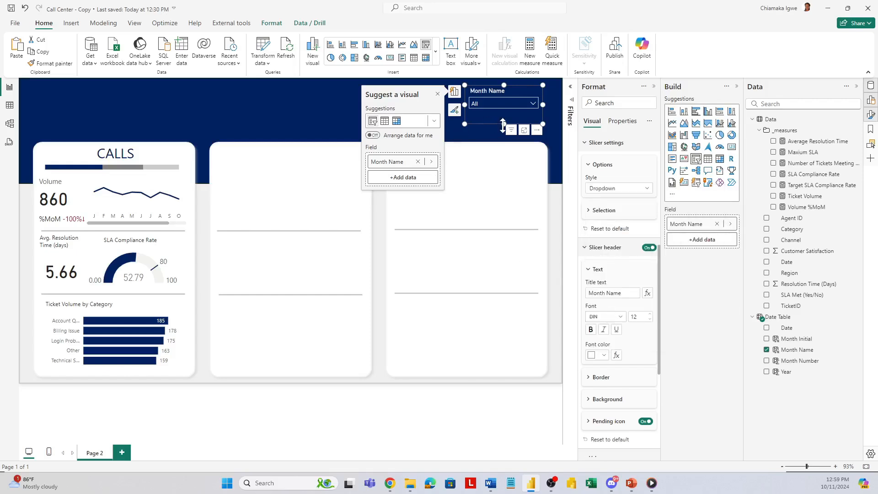
drag(503, 124, 504, 114)
Step: Test the Month Name slicer by filtering the report to Feb, clear the selection and collapse the list
click(496, 103)
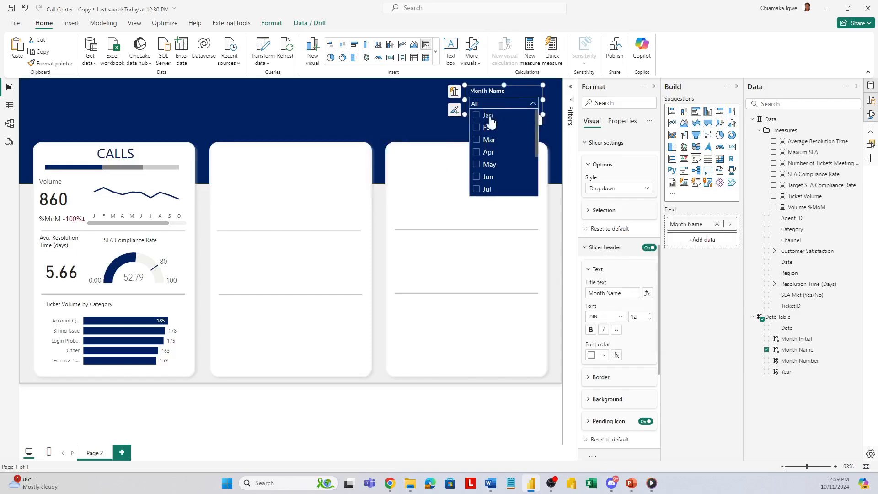
click(478, 130)
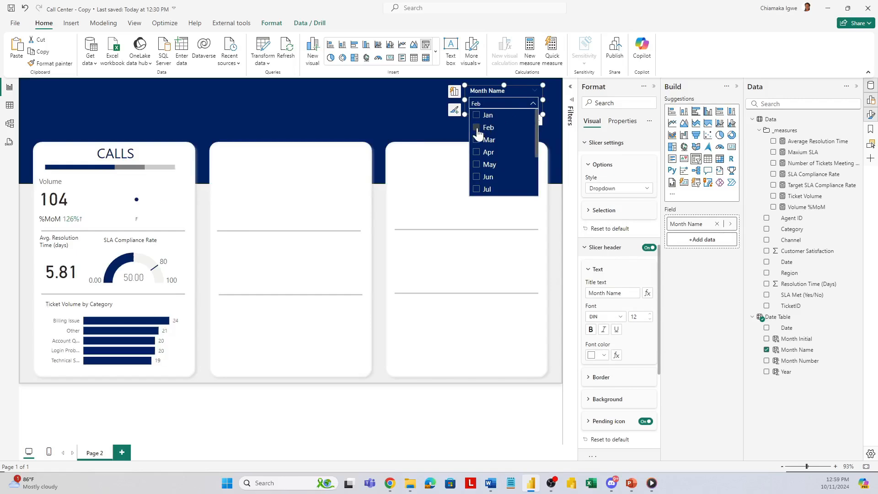
click(477, 130)
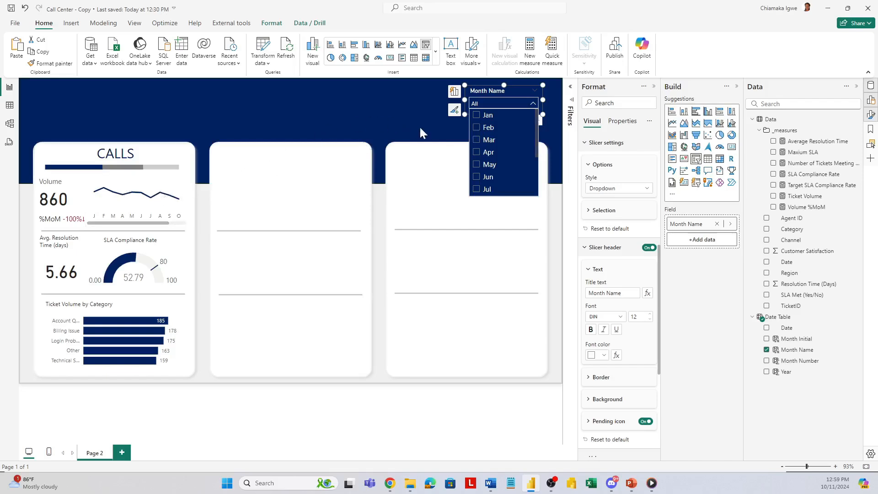
click(513, 90)
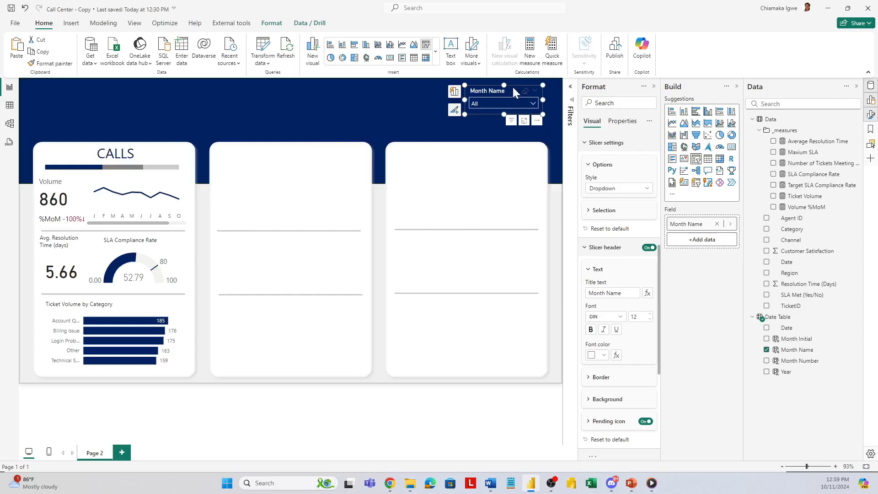
Step: Edit the Month Name slicer's interactions so that it does not filter the monthly volume line chart
click(273, 26)
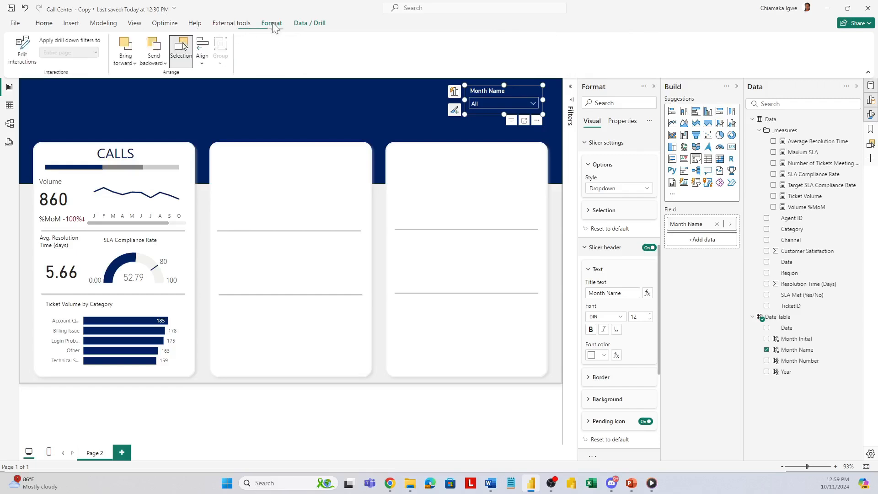
click(12, 51)
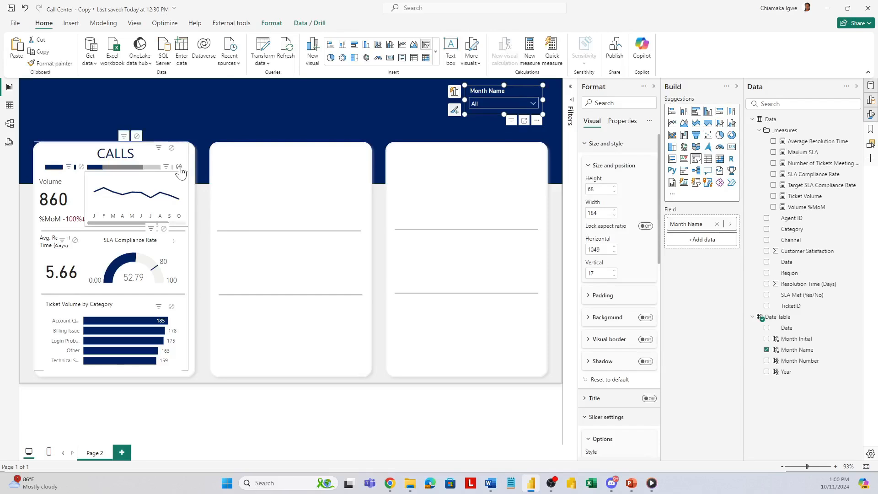
click(178, 166)
Step: Check the edited interaction by filtering to Apr, clear the selection and leave interaction editing with the slicer deselected
click(495, 102)
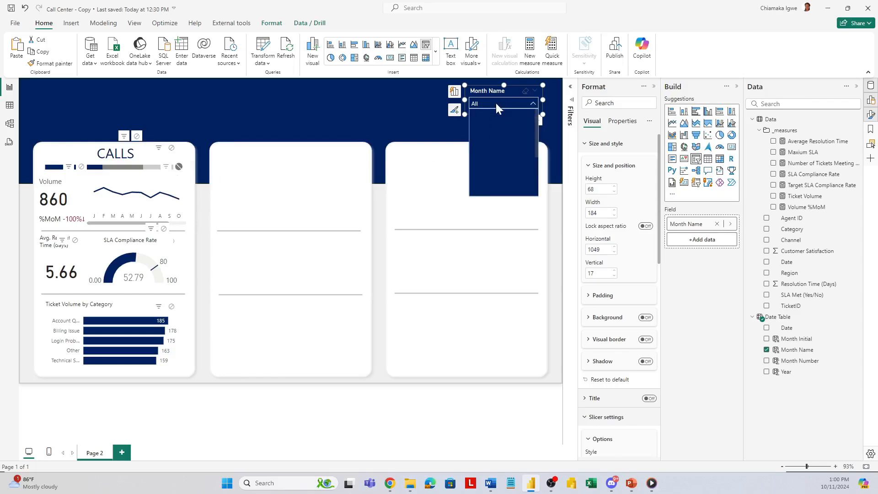
click(478, 153)
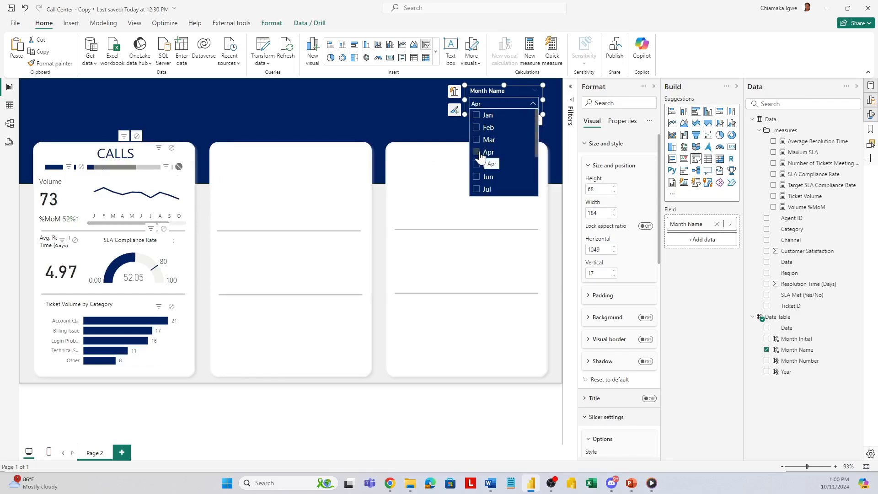
click(479, 153)
click(272, 23)
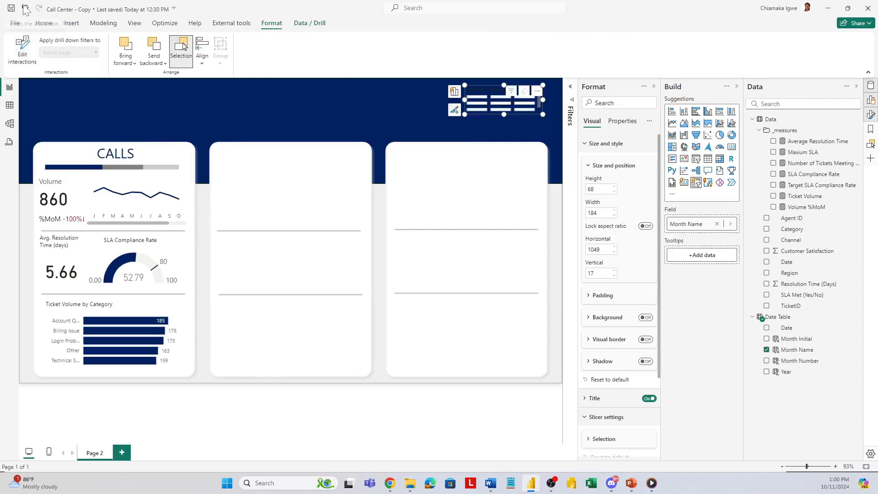
click(471, 128)
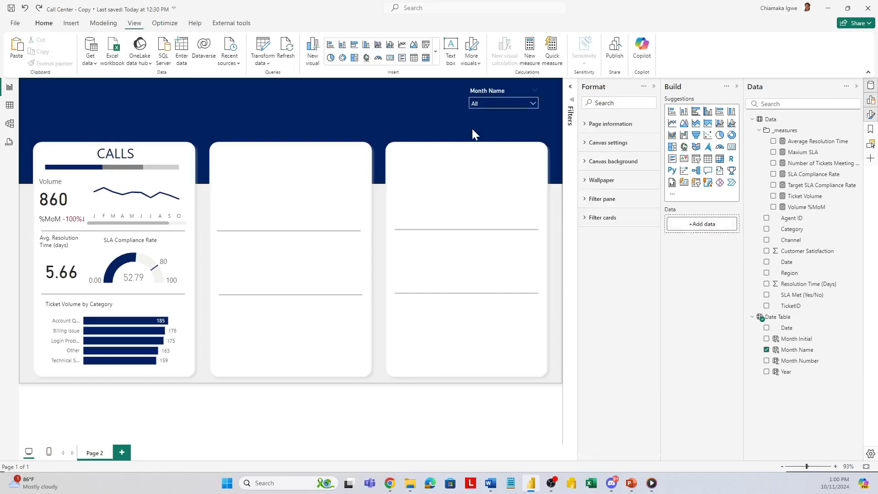
Step: Add a button slicer for Year directly left of the Month Name slicer, sized about 194 wide by 68 high
click(696, 182)
drag(129, 351, 421, 117)
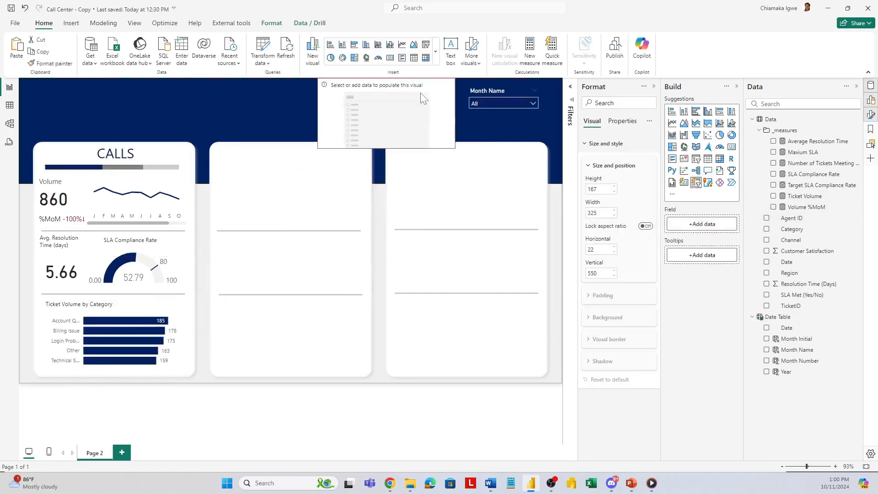
drag(453, 145, 455, 146)
drag(457, 148, 435, 111)
drag(393, 99, 422, 107)
drag(350, 117, 383, 98)
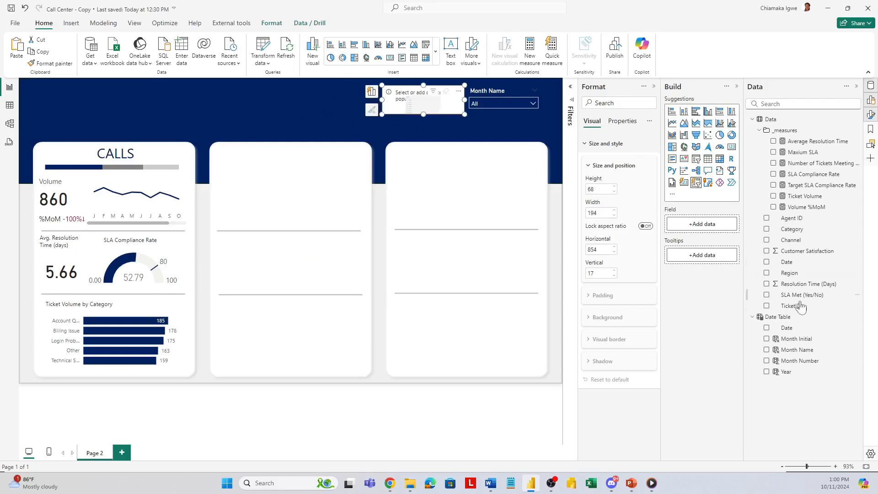
click(766, 372)
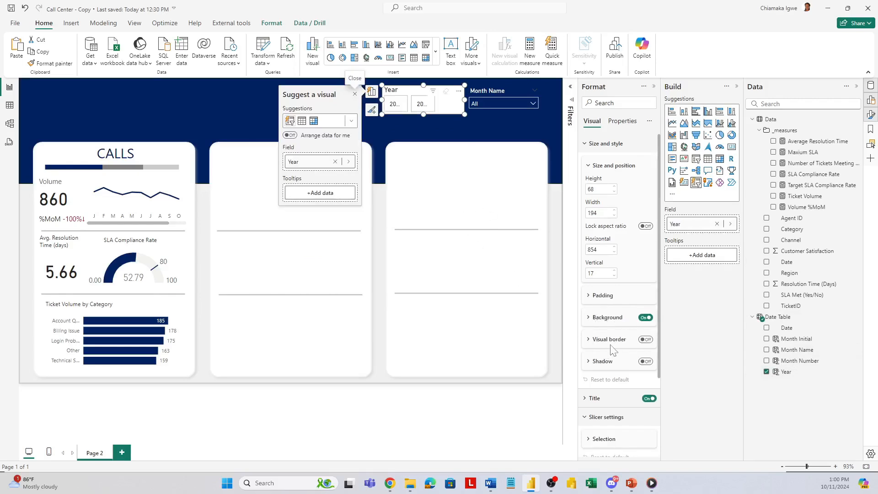
scroll(611, 348, down, 3)
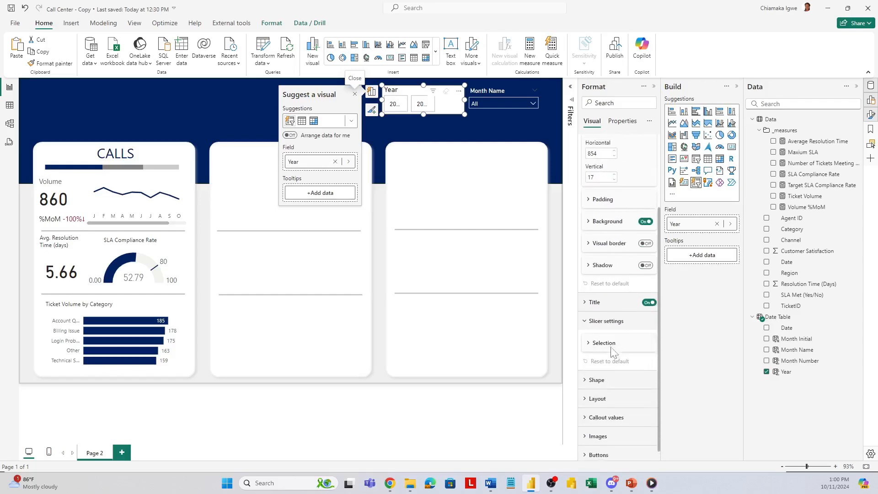
Step: Set the Year slicer's grid layout to 2 maximum rows and 2 columns, and turn off its title
click(586, 393)
scroll(630, 379, down, 2)
scroll(632, 384, down, 2)
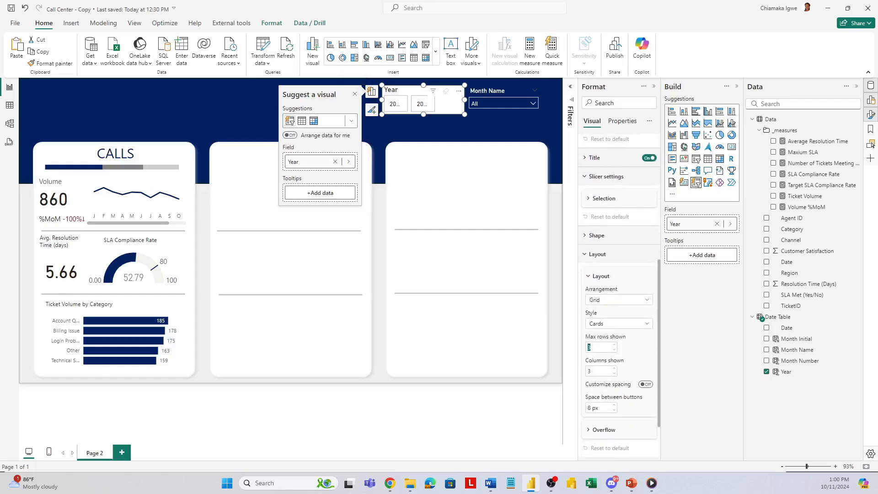
click(590, 347)
scroll(633, 285, up, 5)
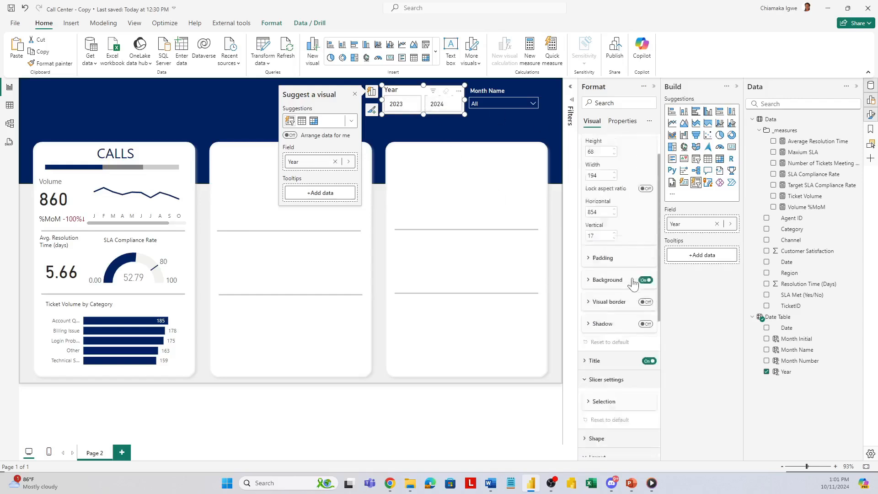
click(649, 387)
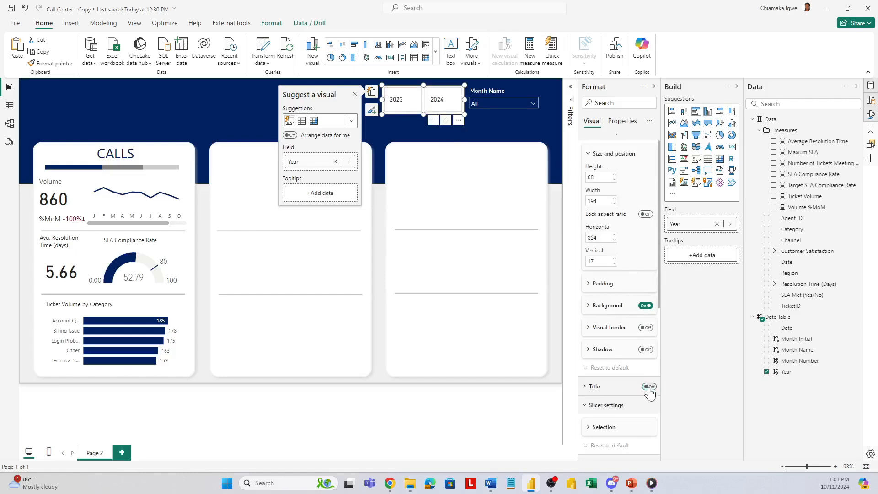
scroll(611, 338, down, 4)
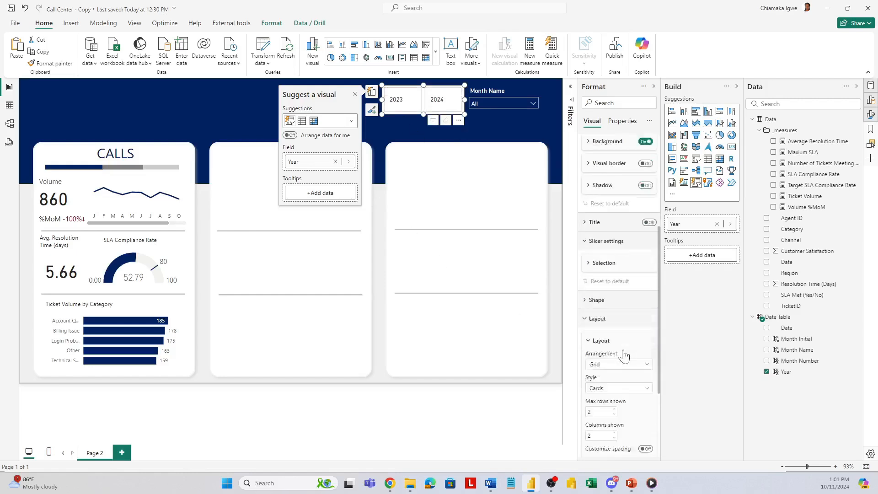
scroll(626, 324, up, 4)
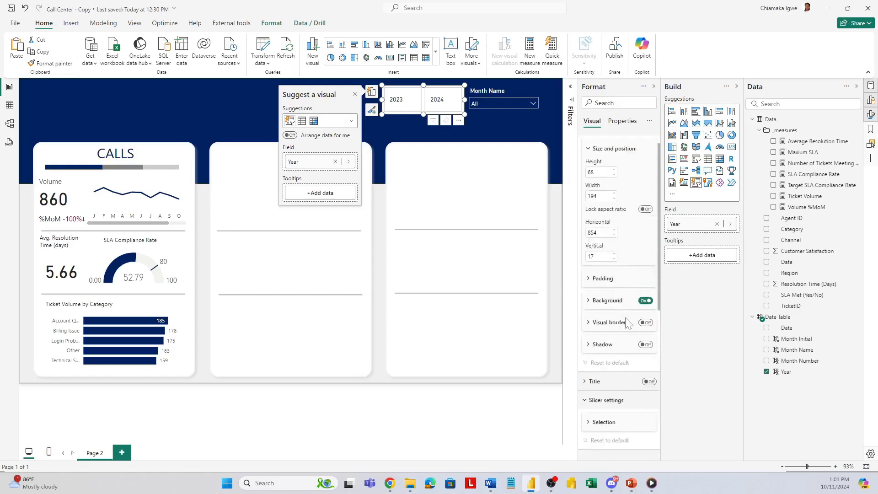
Step: Set the Year slicer's callout value color to white (#FFFFFF) for the Default state
click(585, 145)
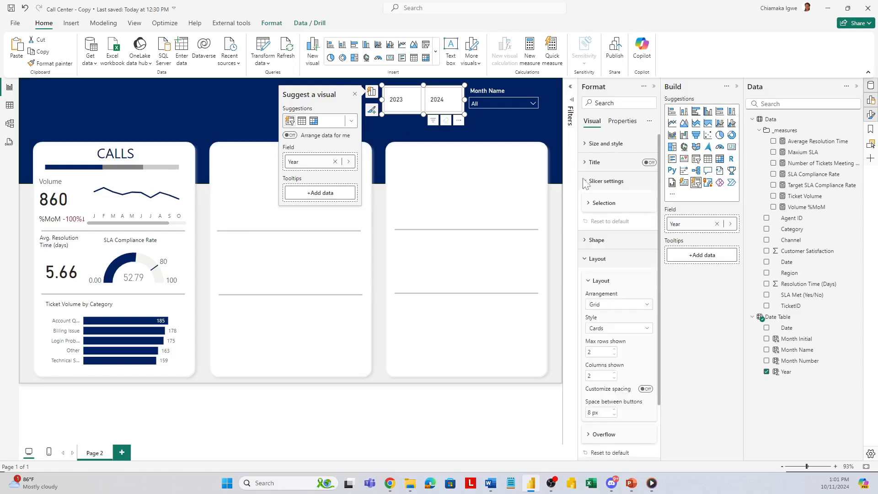
click(584, 260)
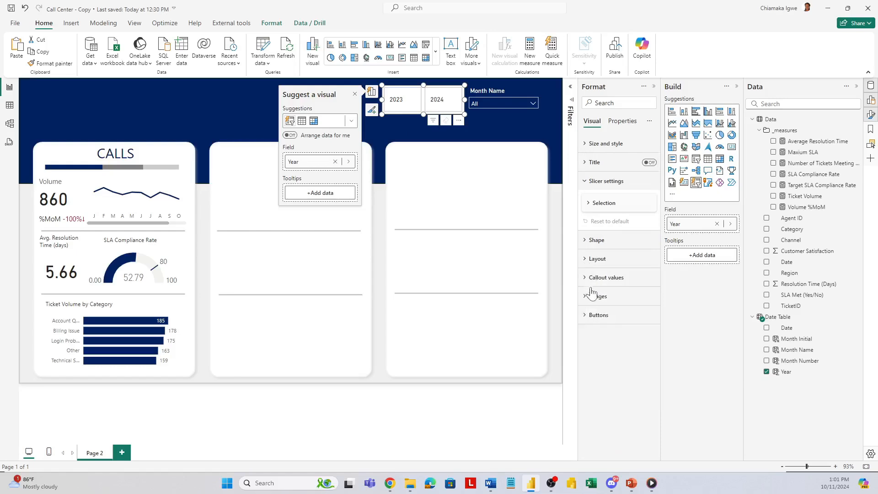
click(584, 279)
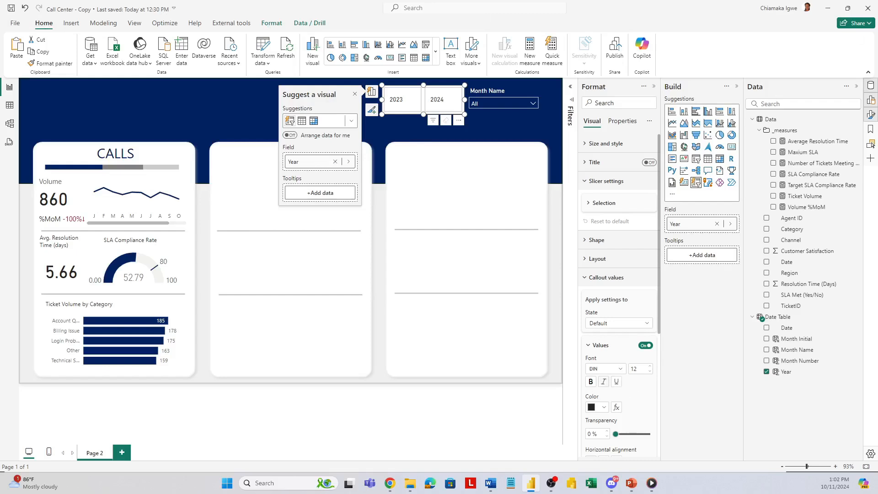
click(601, 410)
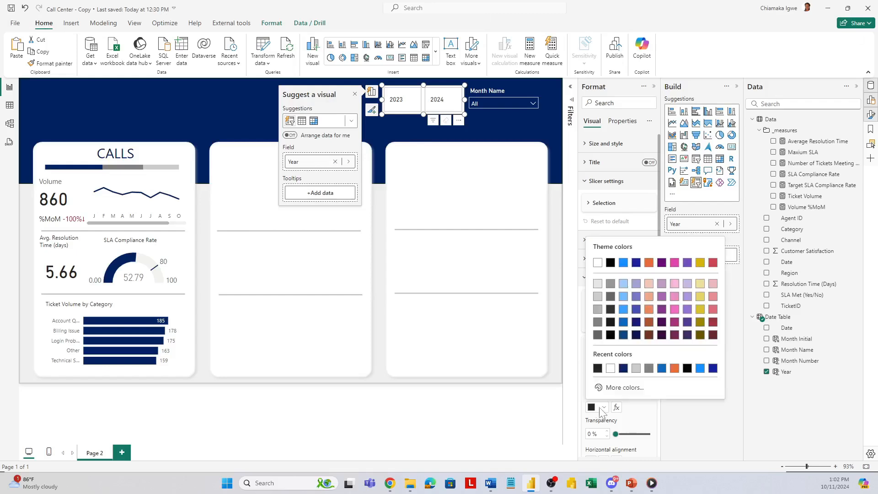
click(619, 364)
Step: Fill the Year slicer's buttons with dark navy for the Default state
scroll(617, 402, down, 5)
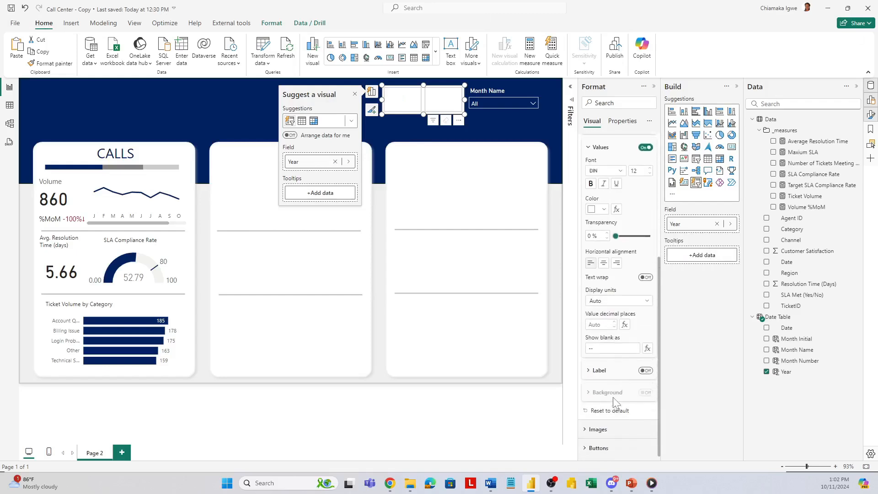
click(590, 447)
scroll(600, 441, down, 3)
scroll(601, 440, down, 2)
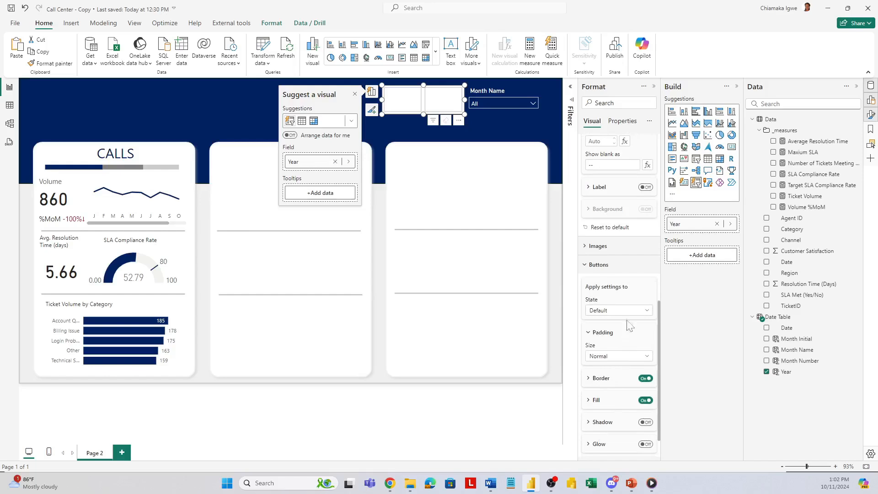
click(594, 400)
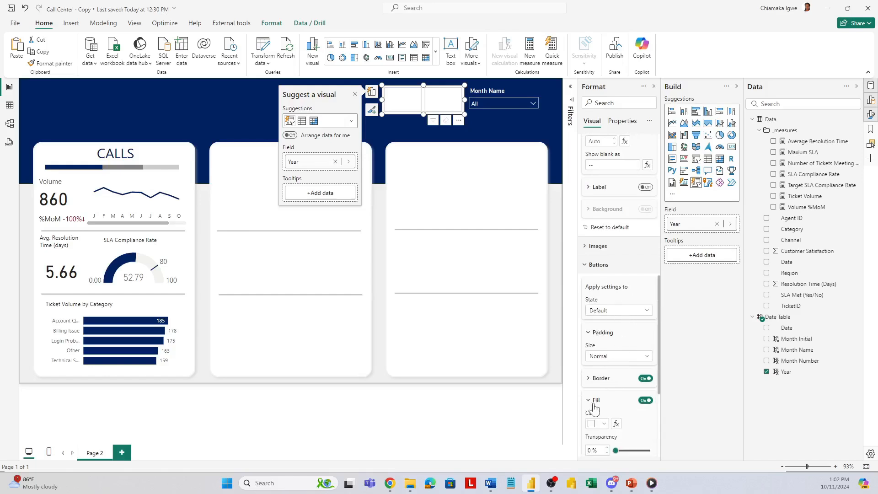
scroll(603, 398, down, 3)
click(598, 333)
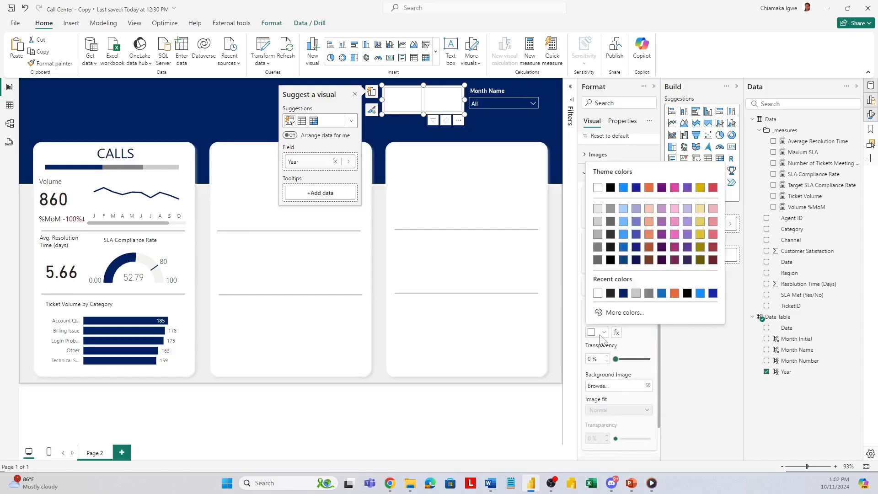
click(622, 294)
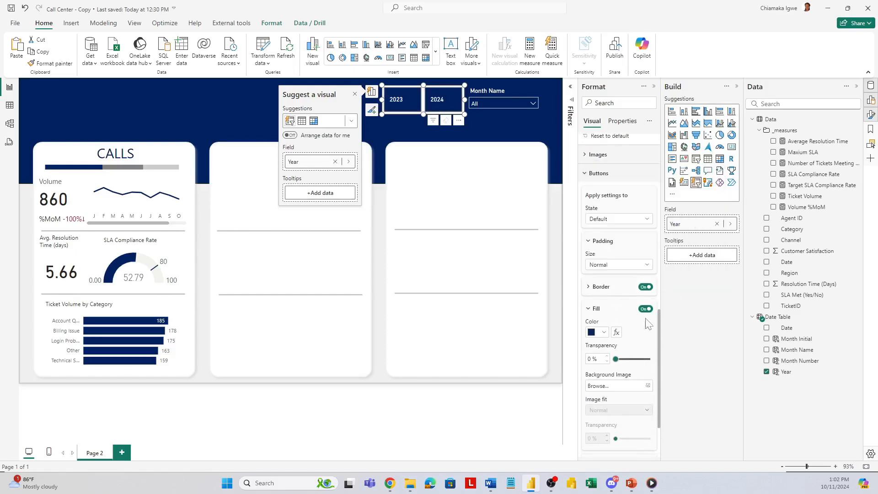
Step: Set the Year slicer's callout value color to dark navy for the Selected state
scroll(622, 274, up, 5)
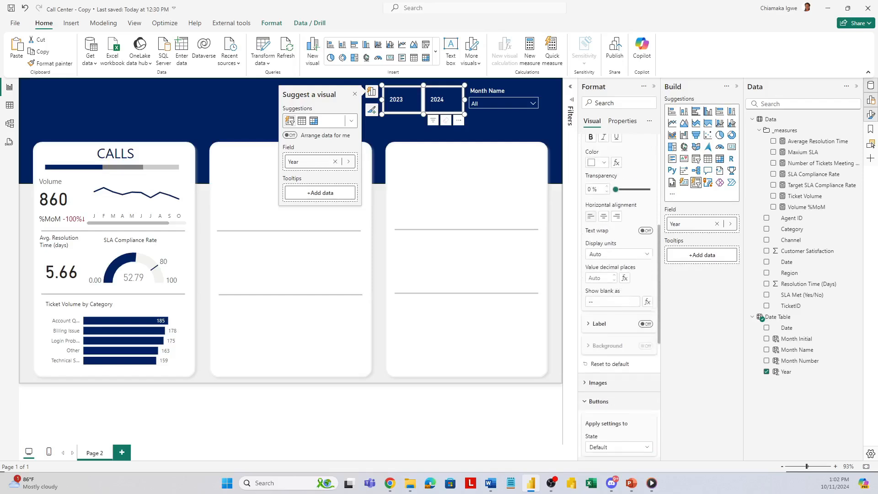
scroll(614, 251, up, 3)
click(610, 217)
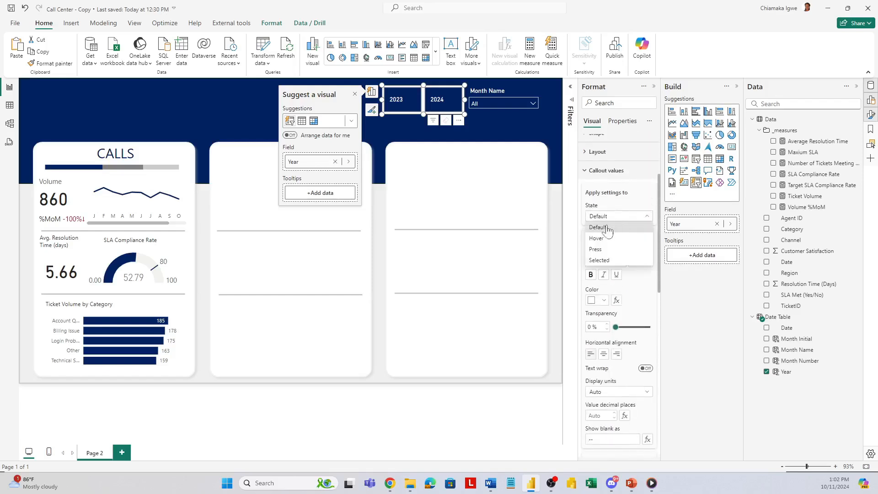
click(614, 260)
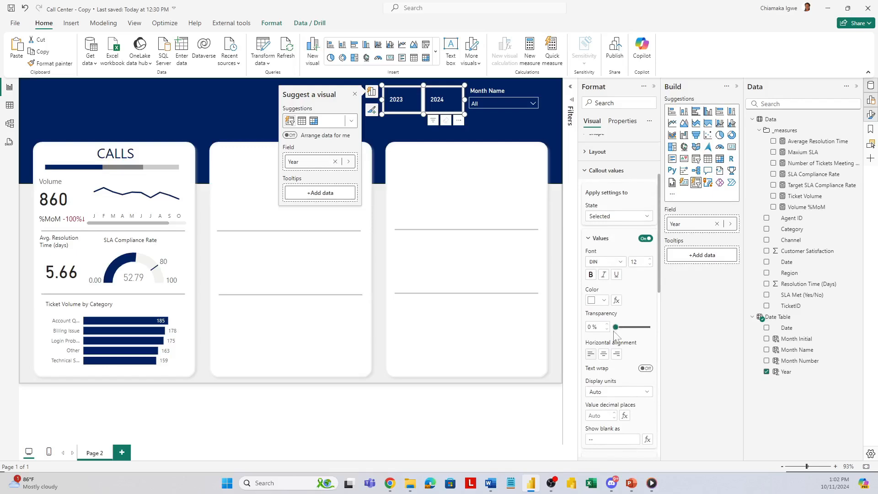
scroll(616, 335, down, 3)
scroll(616, 335, up, 3)
click(604, 300)
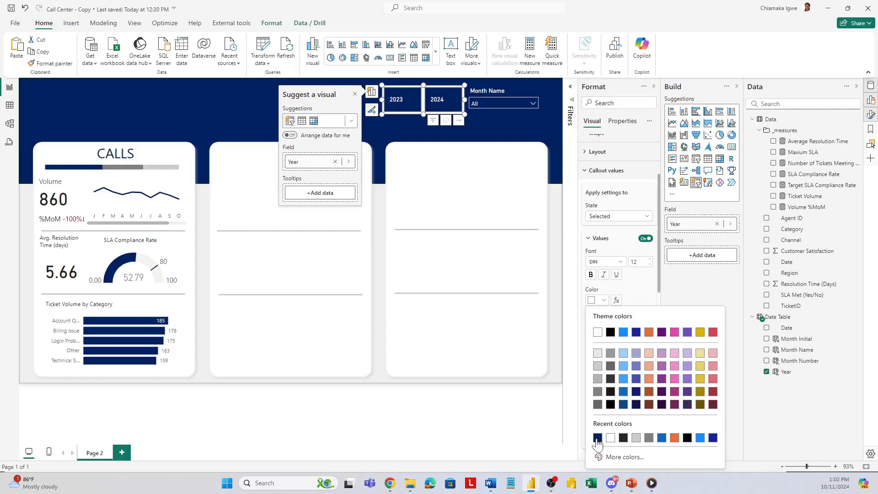
click(597, 438)
Step: Fill the Year slicer's buttons with white (#FFFFFF) for the Selected state
scroll(637, 324, down, 5)
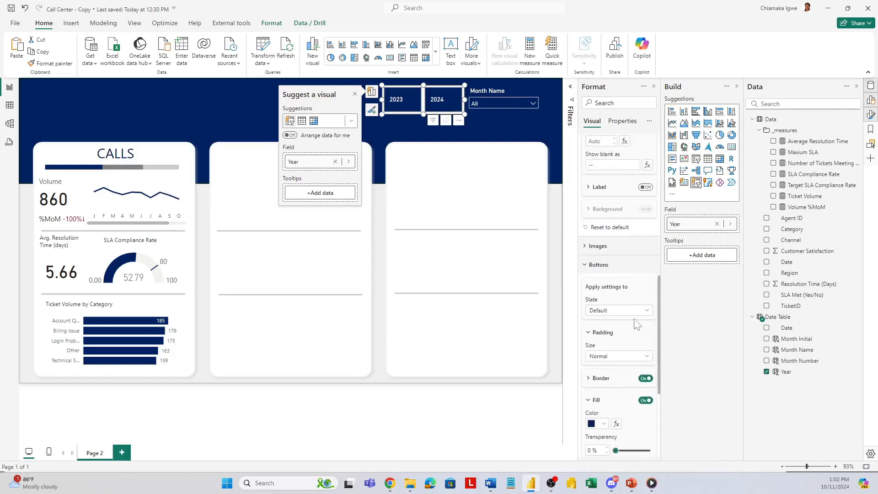
click(635, 311)
click(608, 356)
click(604, 425)
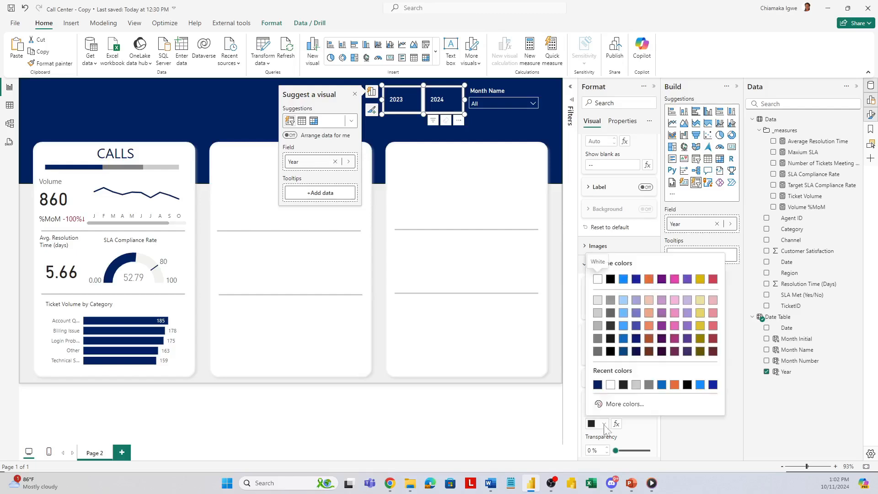
click(611, 384)
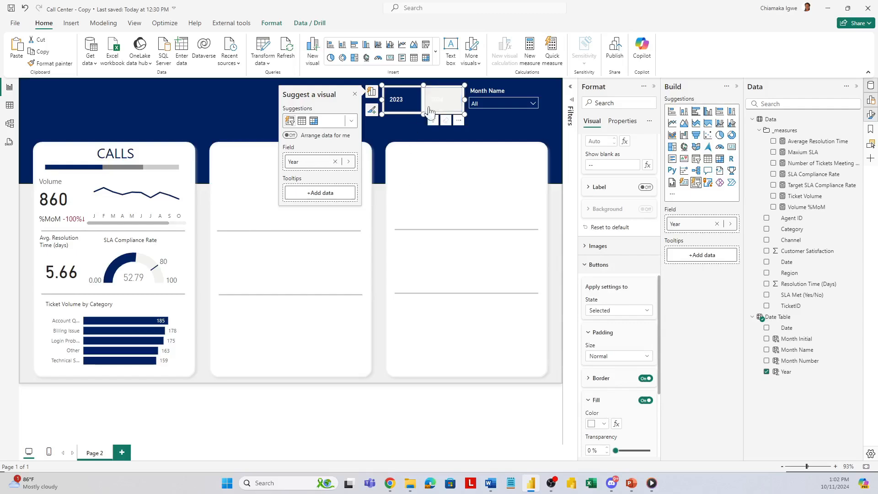
Step: Filter the report to 2024 to test the button styling, and turn off the Year slicer's background
click(454, 106)
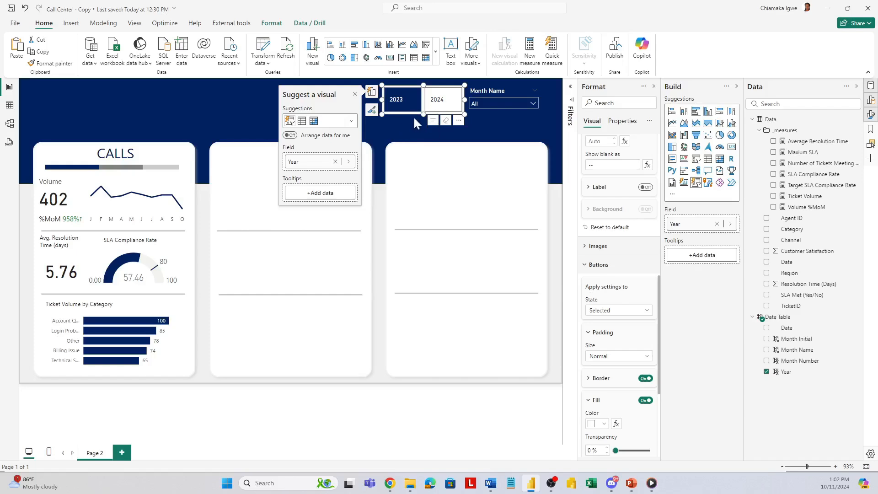
click(446, 116)
click(585, 150)
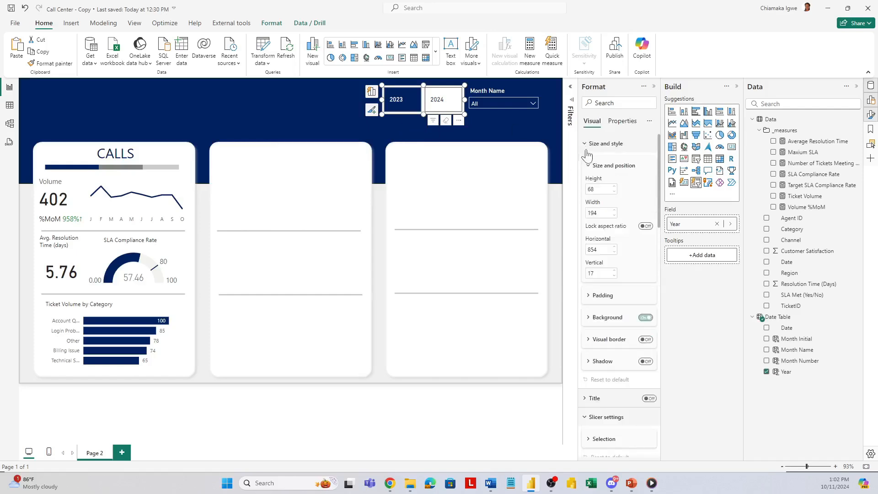
click(645, 319)
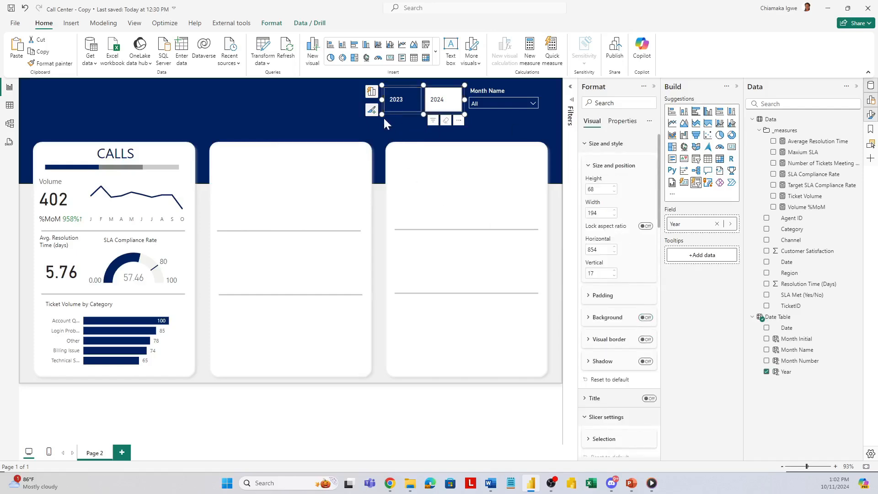
click(398, 139)
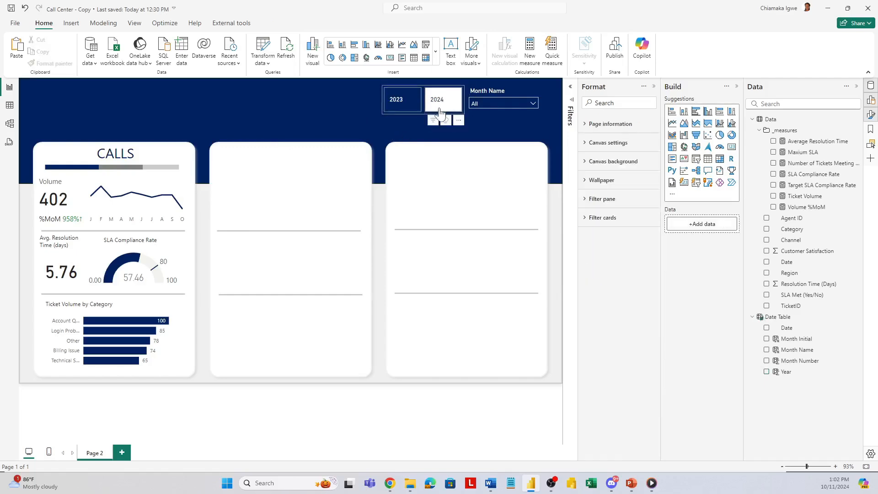
Step: Filter the report to the year 2023 and the month Apr with the two header slicers
click(407, 106)
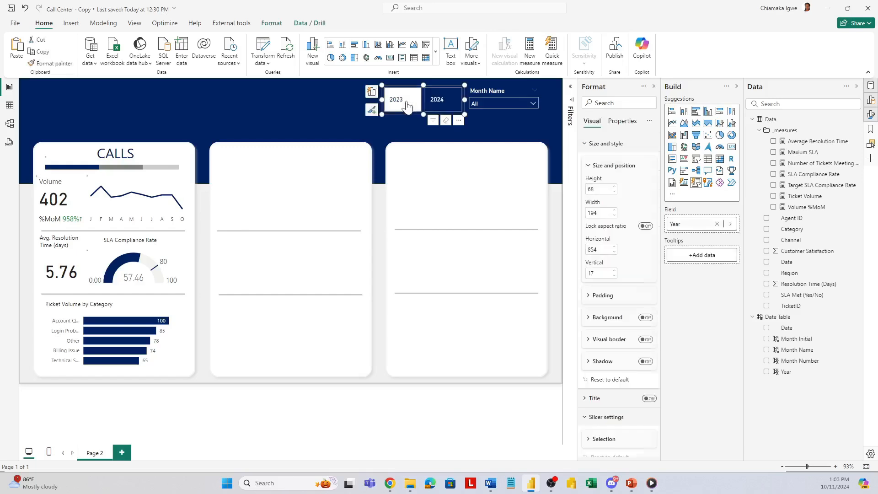
click(500, 102)
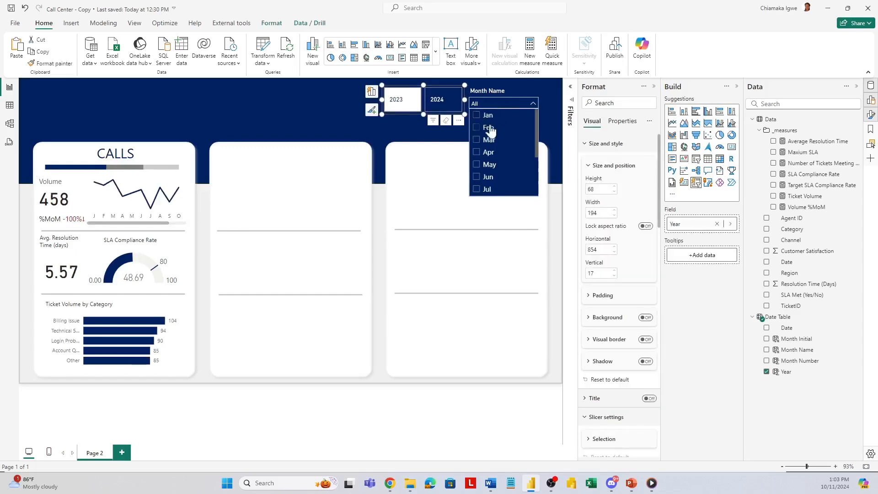
click(476, 153)
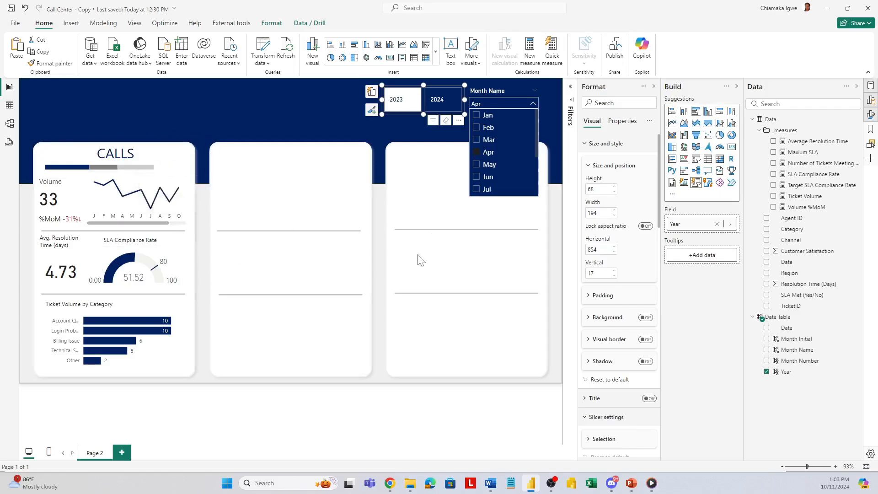
Step: Retitle the second panel's copied heading as CHATS in orange, and recolor its stacked bar with Chats in orange and Calls in grey
click(224, 157)
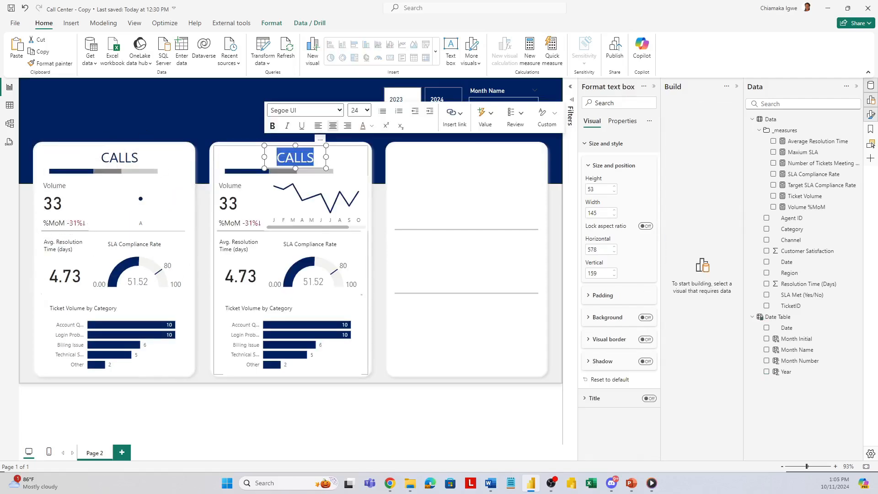
click(349, 175)
scroll(617, 366, down, 5)
click(586, 394)
click(597, 301)
click(649, 332)
click(619, 255)
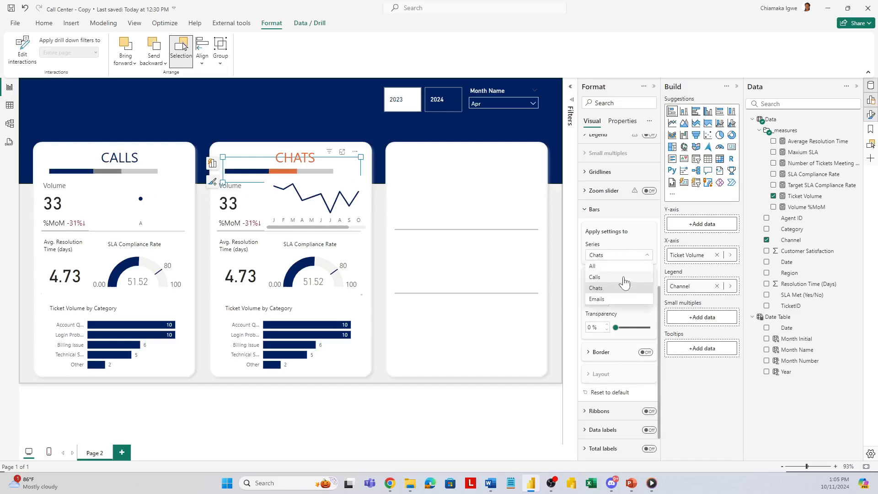
click(622, 278)
click(597, 300)
click(661, 439)
Step: Change the line color of the CHATS panel's monthly volume chart to orange
click(351, 201)
scroll(617, 343, down, 3)
click(595, 356)
scroll(625, 409, down, 4)
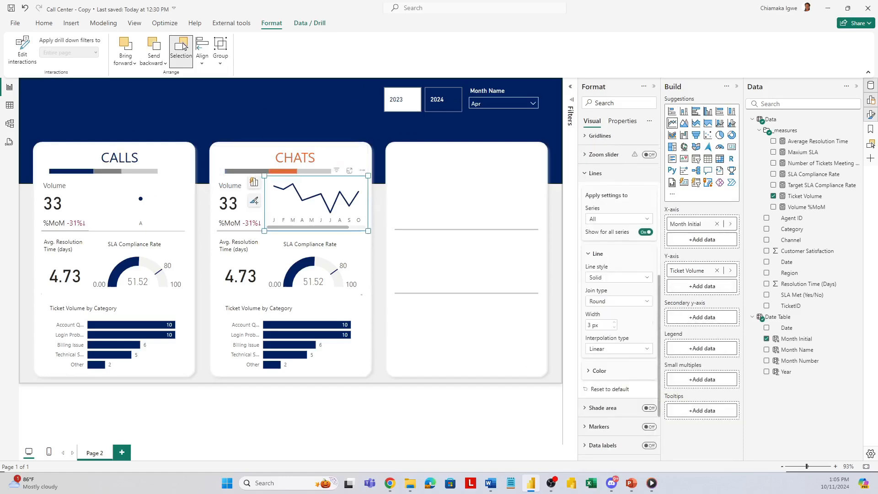
click(599, 372)
scroll(599, 372, down, 1)
click(597, 348)
click(610, 310)
Step: Switch the Channel filter from Calls to Chats on the CHATS panel's Volume card and monthly line chart
click(249, 213)
click(570, 87)
click(530, 168)
click(500, 231)
click(500, 242)
click(275, 185)
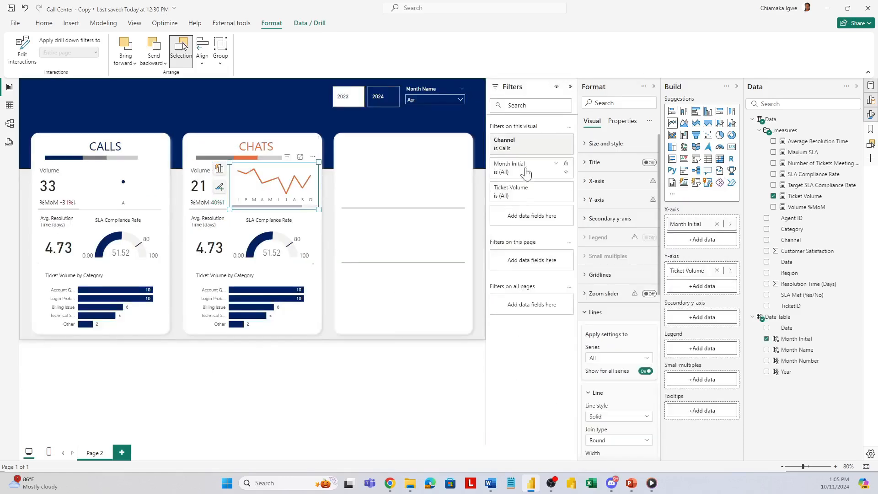
click(530, 145)
Step: Filter the CHATS panel's SLA Compliance Rate gauge to the Chats channel and make its fill and target colors orange
click(308, 237)
click(530, 144)
click(500, 208)
click(500, 217)
click(596, 200)
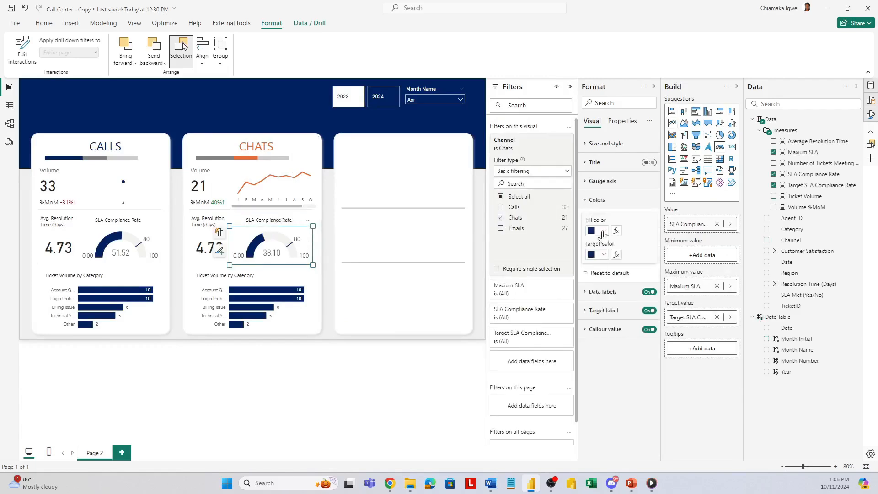
click(597, 231)
click(597, 368)
click(597, 254)
click(597, 391)
Step: Switch the Channel filter from Calls to Chats on the CHATS panel's Avg. Resolution Time card
click(206, 249)
click(547, 168)
click(501, 231)
click(500, 242)
Step: Filter the CHATS panel's Ticket Volume by Category chart to the Chats channel and color its bars orange
click(265, 300)
click(540, 168)
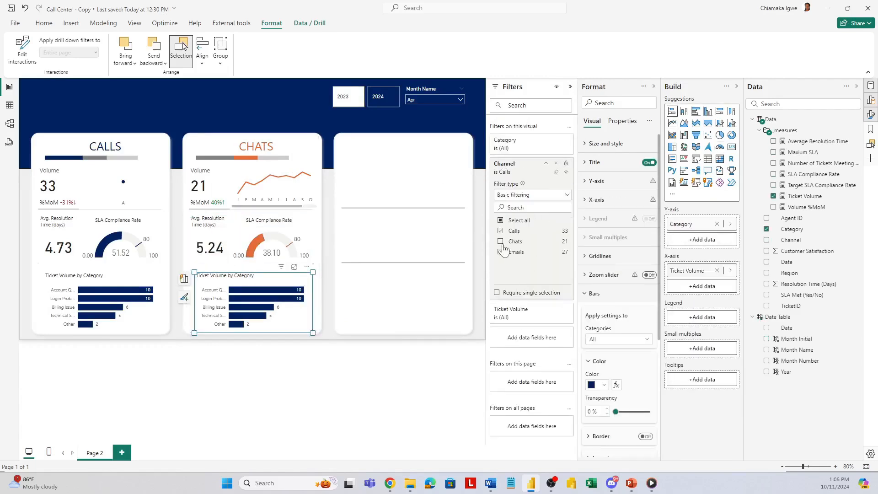
click(500, 242)
click(597, 384)
click(597, 346)
Step: Widen the stacked channel bar under the CHATS heading slightly
click(297, 160)
drag(319, 154, 324, 154)
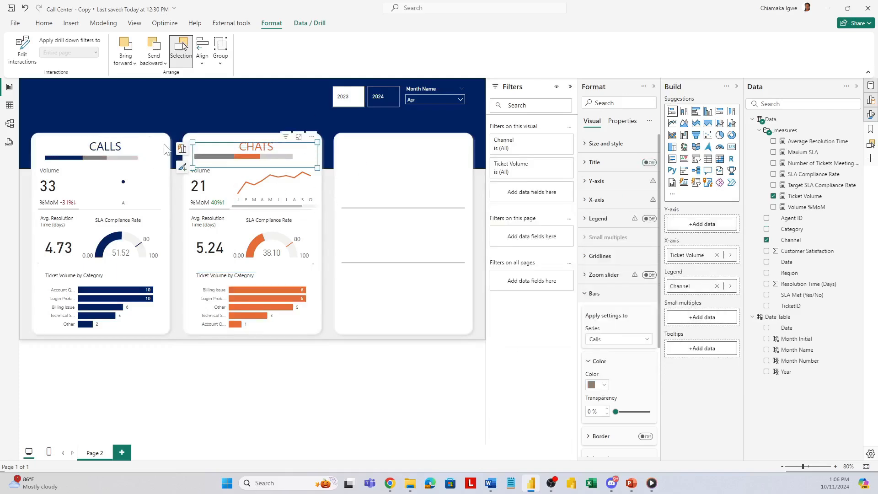
Step: Copy the CALLS panel's group of visuals and place the duplicate on the empty third panel
click(242, 146)
drag(191, 154, 448, 153)
click(148, 150)
key(ctrl+c)
key(ctrl+v)
click(447, 154)
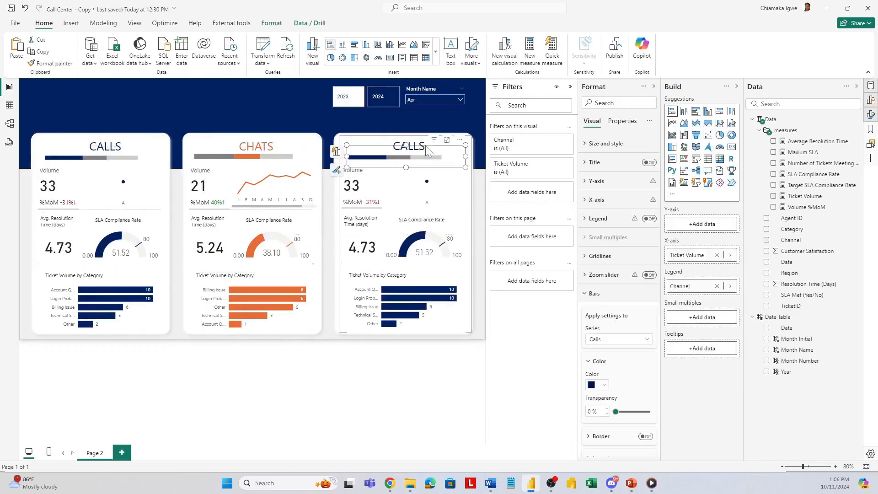
Step: Change the third panel's heading to EMAILS and color its text blue
click(399, 146)
double_click(409, 146)
text(EMAILS)
double_click(409, 147)
click(181, 160)
click(267, 299)
Step: Recolor the stacked channel bar under the EMAILS heading, making the Calls series light gray and the Emails series blue
click(450, 158)
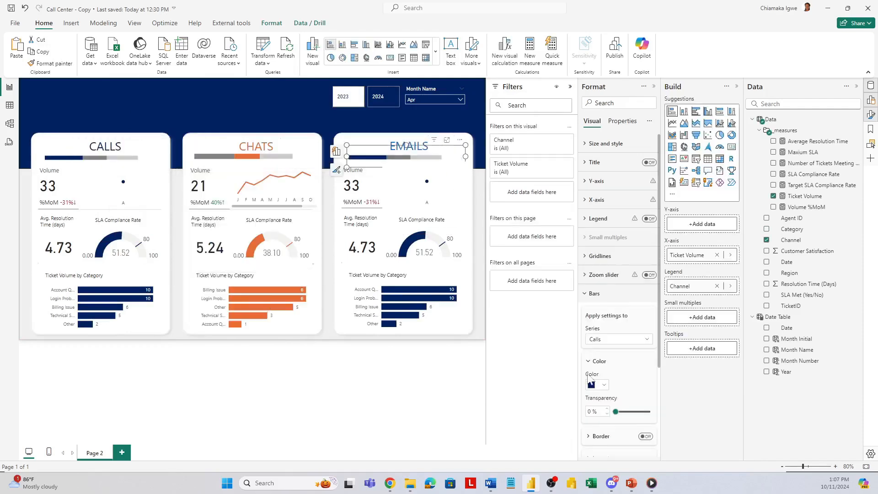
click(618, 339)
click(598, 385)
click(674, 347)
click(618, 338)
click(603, 363)
click(602, 383)
click(671, 348)
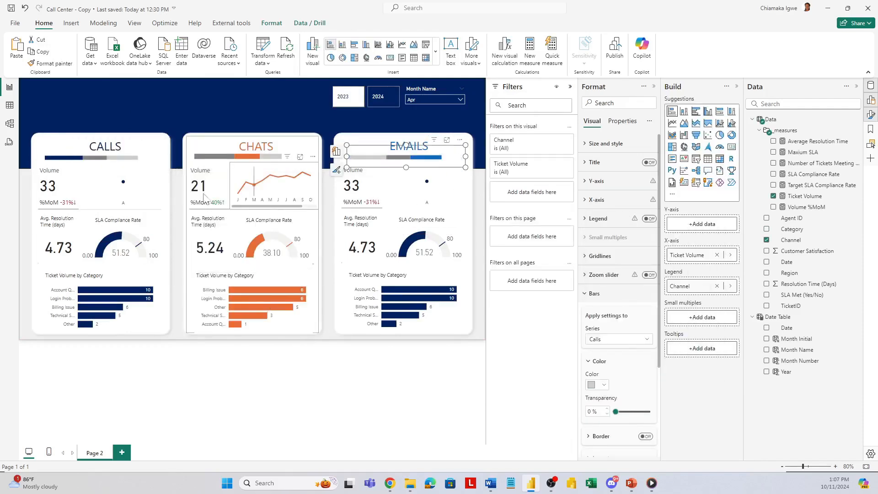
Step: Include the Emails channel in the Channel filters of the EMAILS panel's trend chart and Volume card
click(439, 185)
click(546, 139)
click(352, 201)
click(546, 164)
click(503, 252)
Step: Make the fill and target colors of the EMAILS panel's SLA Compliance Rate gauge blue
click(424, 247)
click(603, 231)
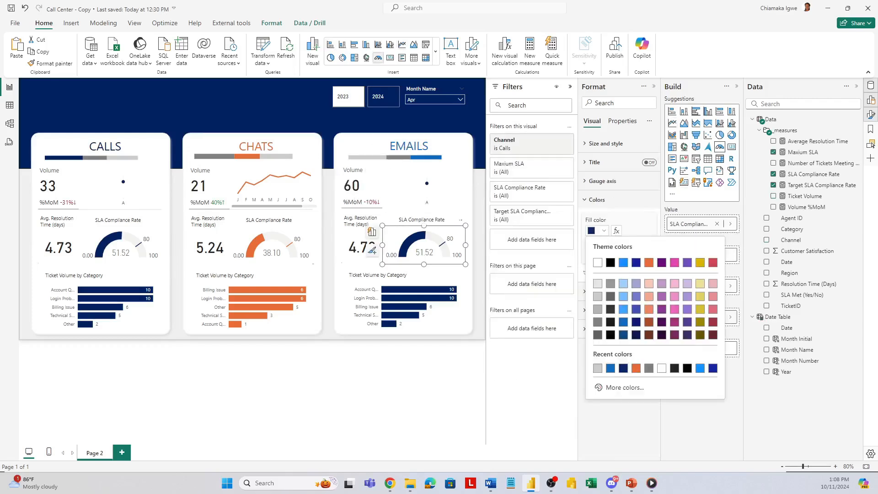
click(610, 368)
click(603, 254)
click(598, 391)
Step: Apply the Emails channel filter to the EMAILS panel's Avg. Resolution Time card
click(362, 247)
click(550, 168)
click(501, 251)
Step: Filter the EMAILS panel's Ticket Volume by Category chart to the Emails channel and color its bars blue
click(430, 315)
click(549, 166)
click(500, 252)
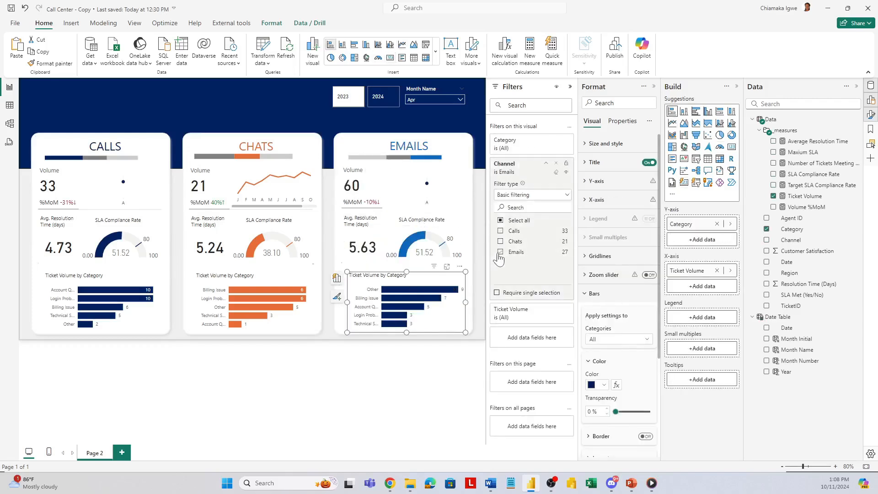
click(600, 384)
Step: Color the line of the EMAILS panel's monthly trend chart blue
click(432, 175)
scroll(595, 337, down, 3)
click(596, 438)
Step: Edit the Month Name slicer's interactions so it does not filter the CALLS and EMAILS trend charts
click(434, 90)
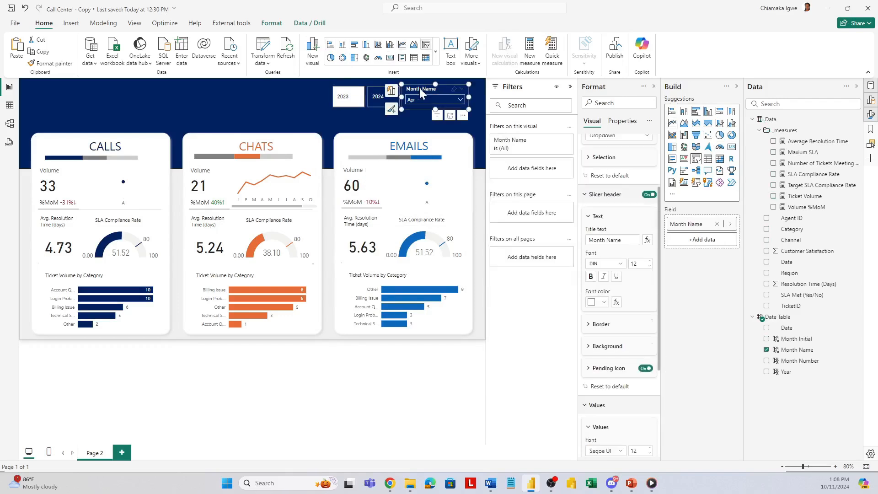
click(272, 22)
click(22, 52)
click(462, 157)
click(250, 94)
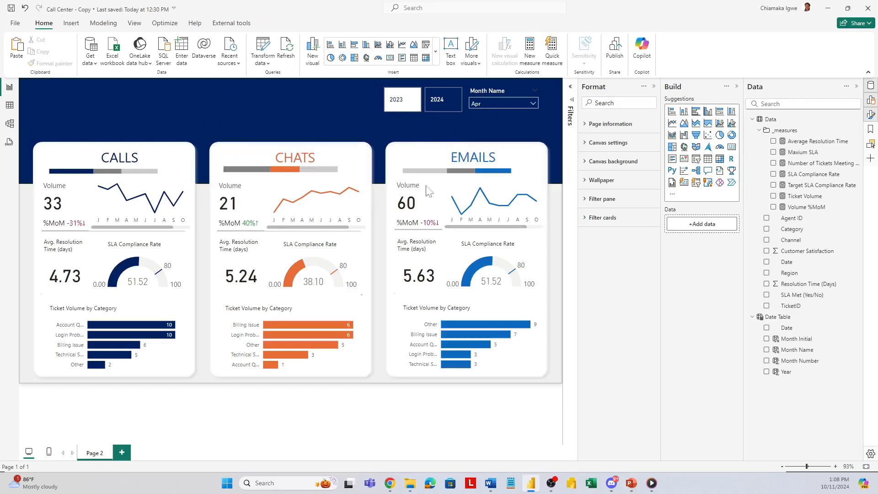
Step: Set the Month Name slicer to May
click(509, 105)
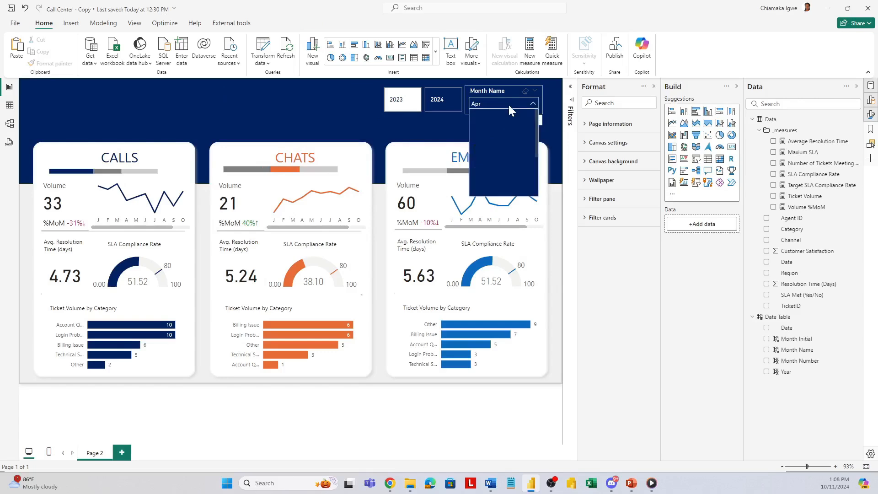
click(479, 166)
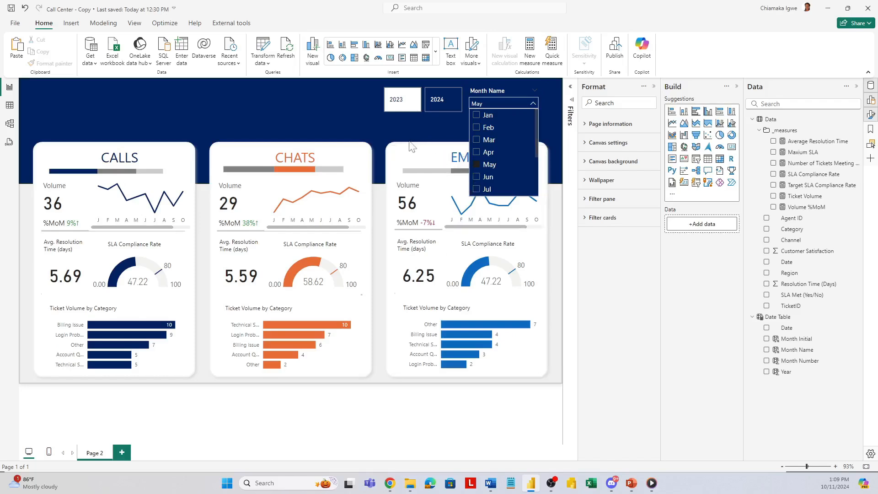
click(327, 111)
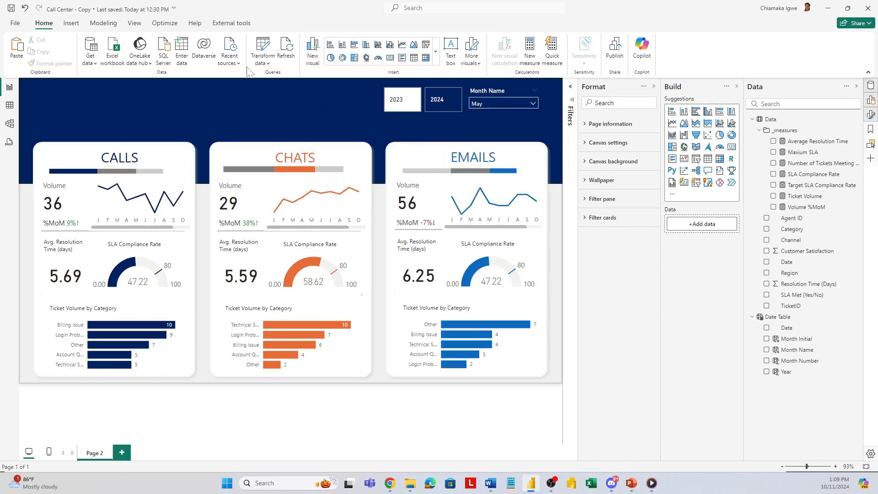
Step: Insert a text box, place it on the dark header band and enter the title CALL CENTER OVERVIEW
click(451, 51)
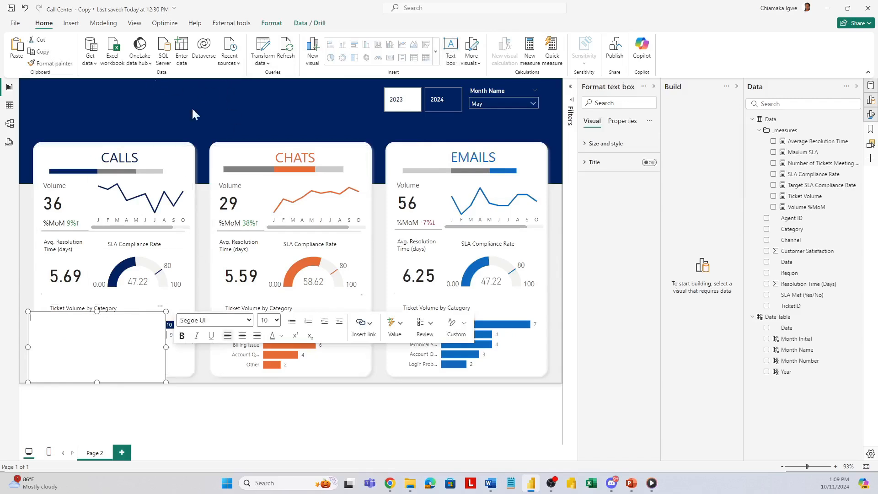
drag(158, 310, 182, 246)
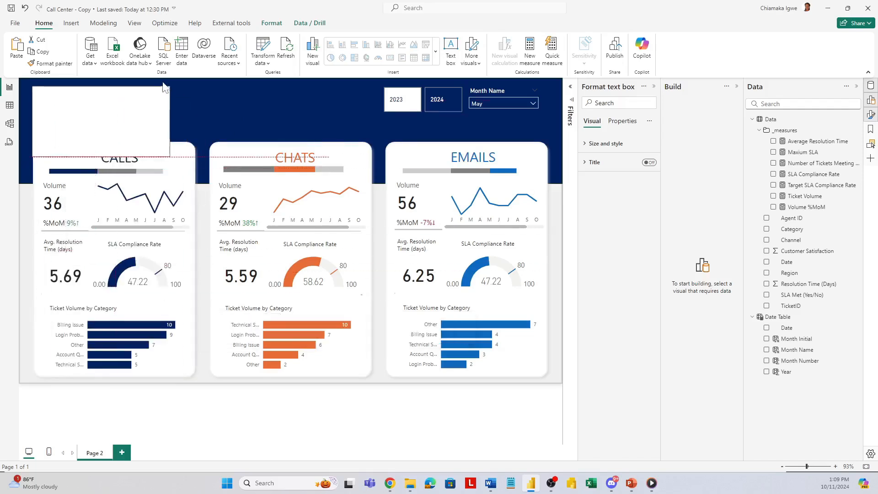
click(112, 108)
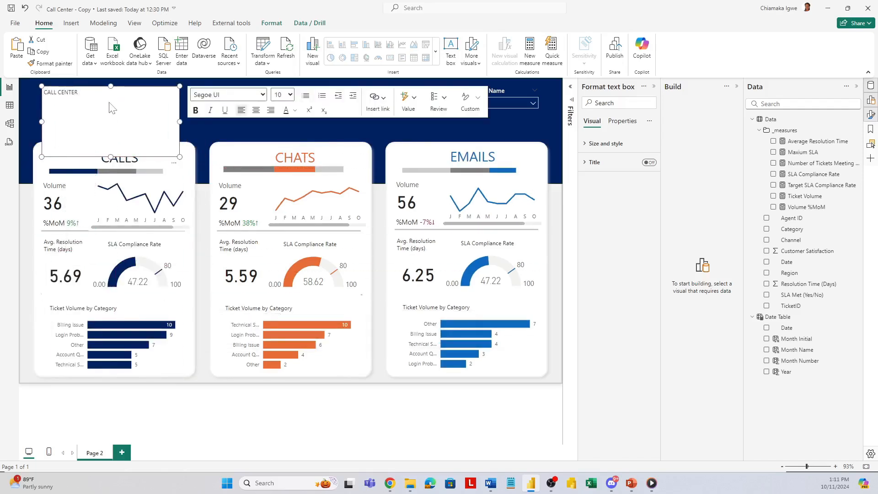
Step: Set the header title to size 32 in white and widen its text box to fit the text on one line
key(ctrl+a)
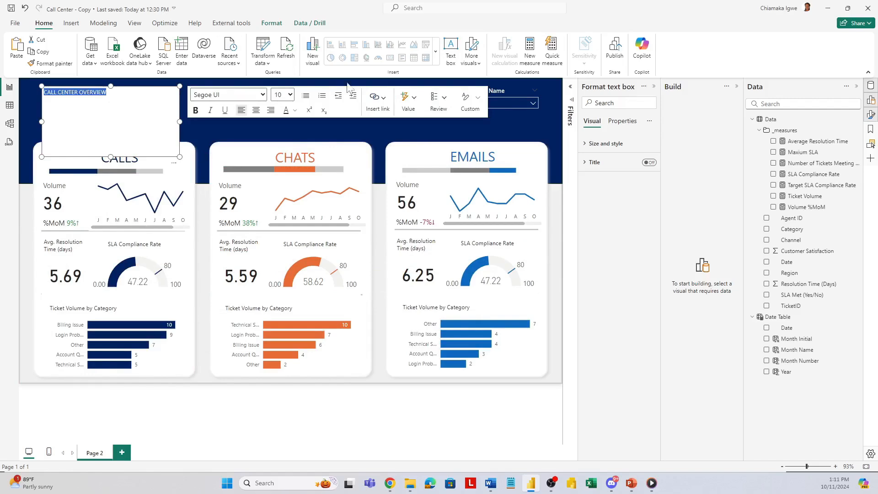
click(290, 95)
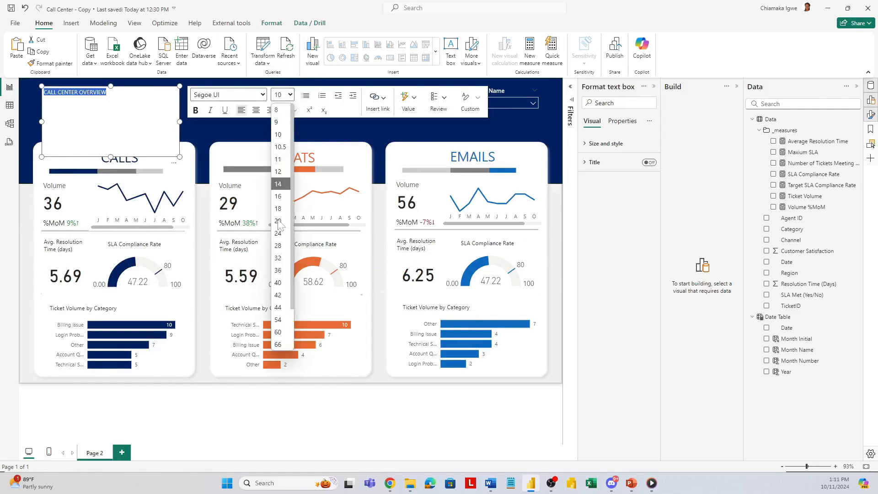
click(278, 258)
drag(179, 123, 259, 111)
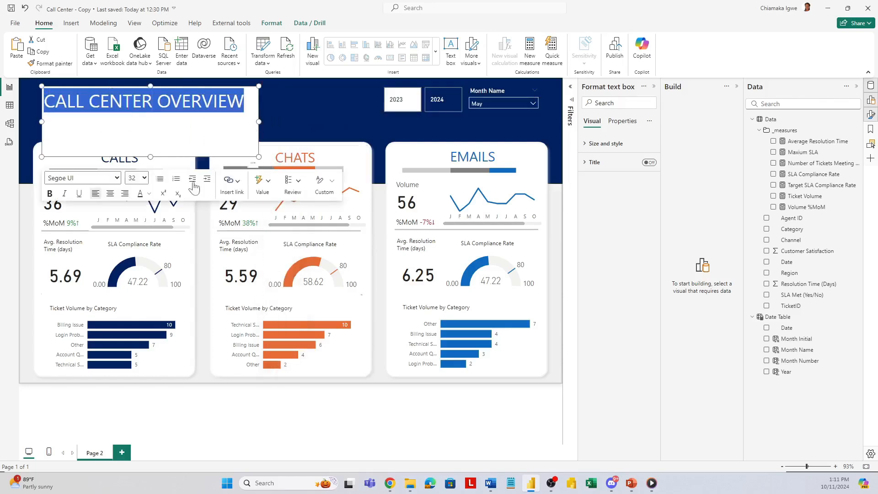
click(149, 193)
click(159, 232)
Step: Turn off the title text box's background and reduce its height to fit inside the header band
click(590, 143)
click(608, 165)
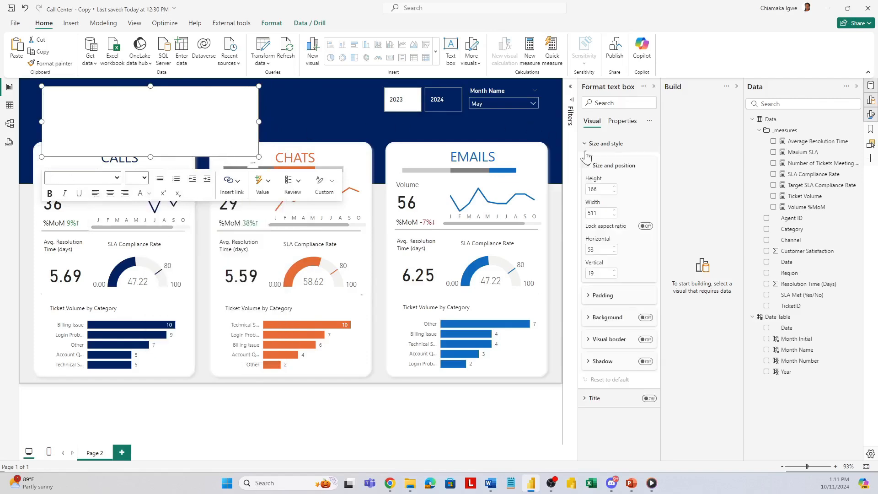
click(645, 318)
drag(260, 157, 252, 120)
click(287, 120)
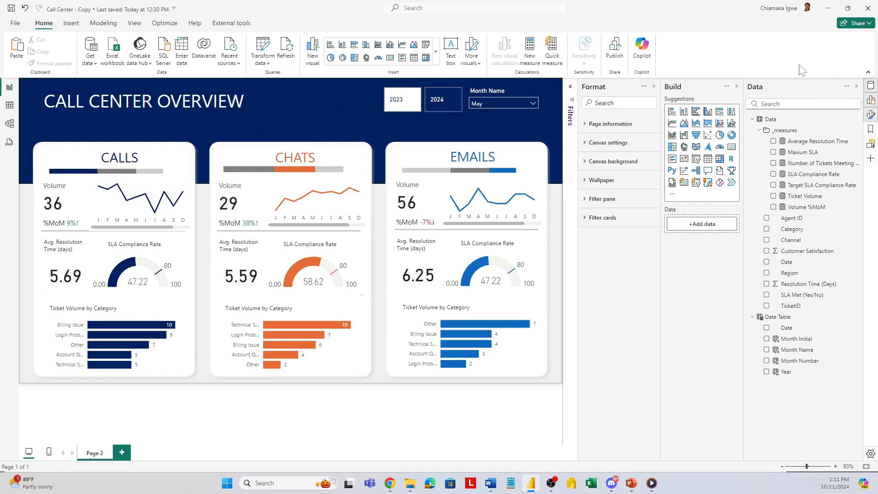
Step: Collapse the Format and Build panes to enlarge the finished dashboard view
click(653, 87)
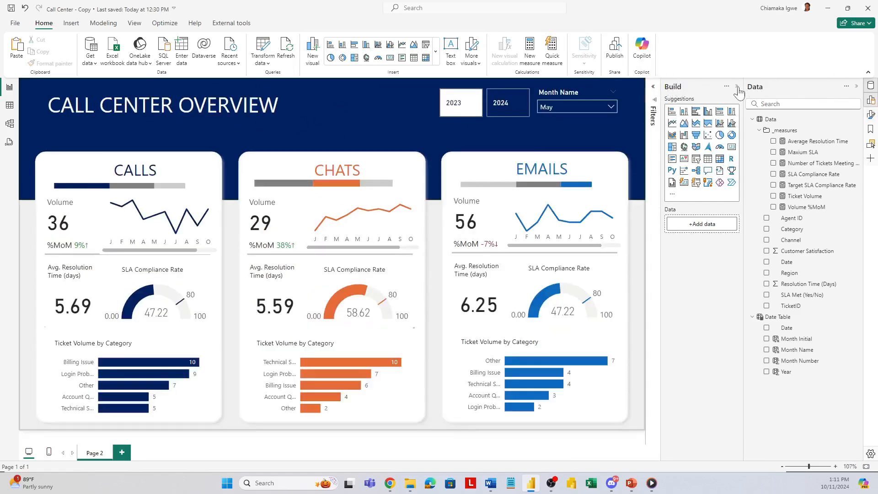
click(737, 87)
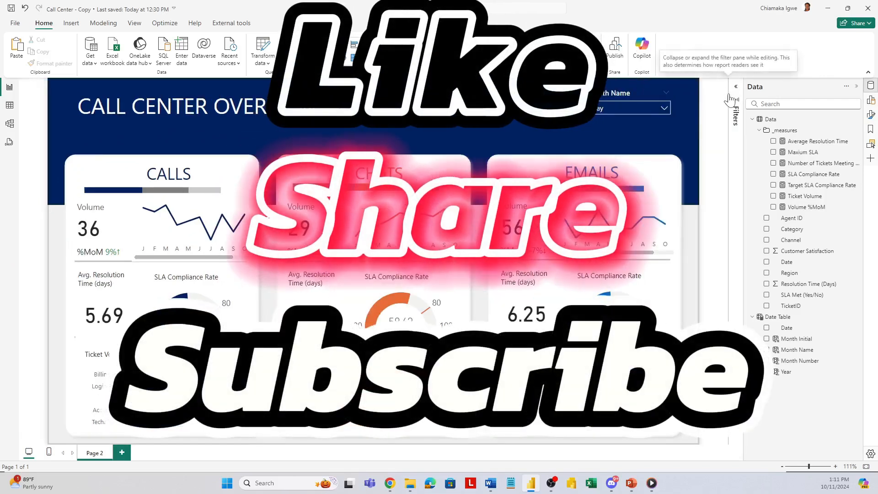